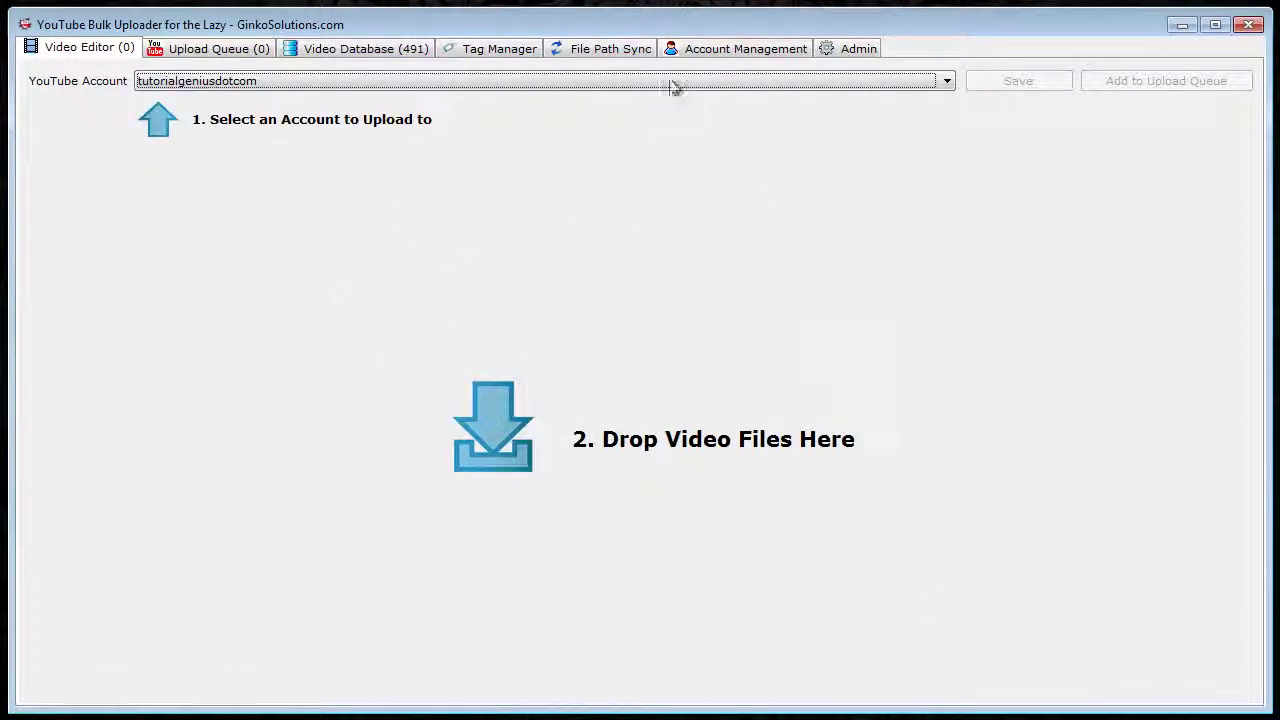
Review the saved YouTube accounts and the username field for adding a user, and return to the video editor.
left_click(690, 49)
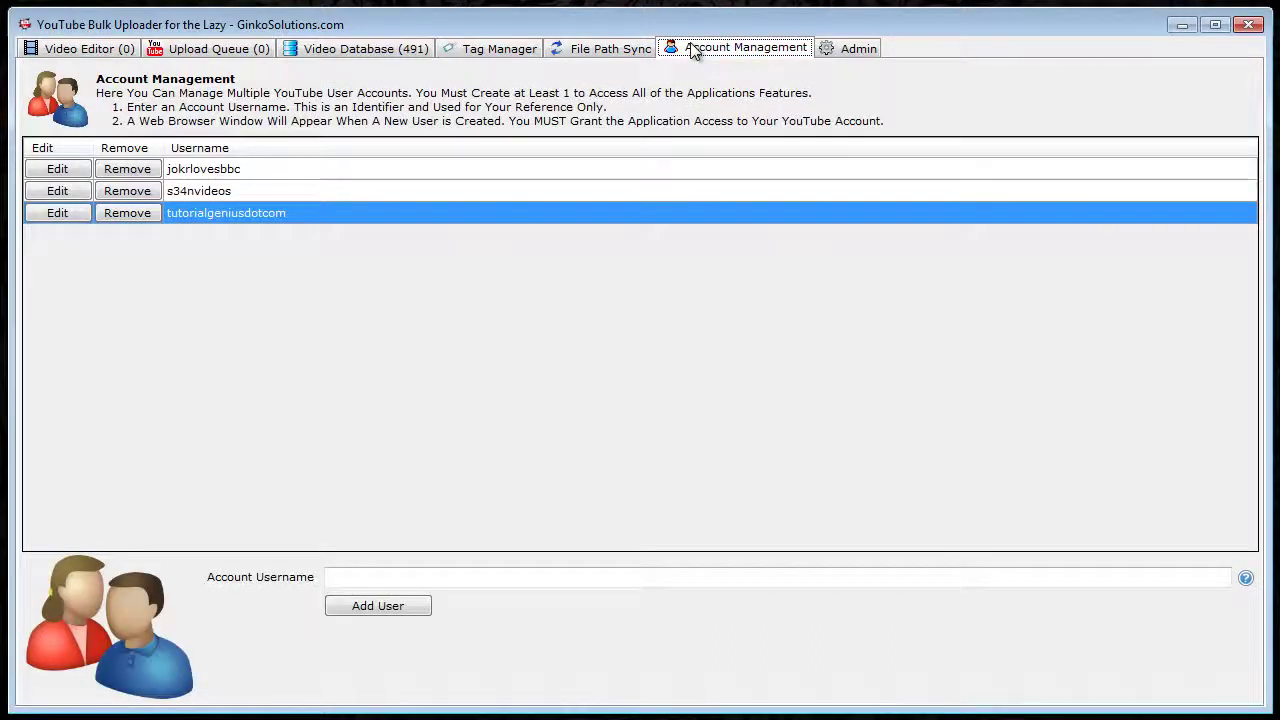
left_click(362, 574)
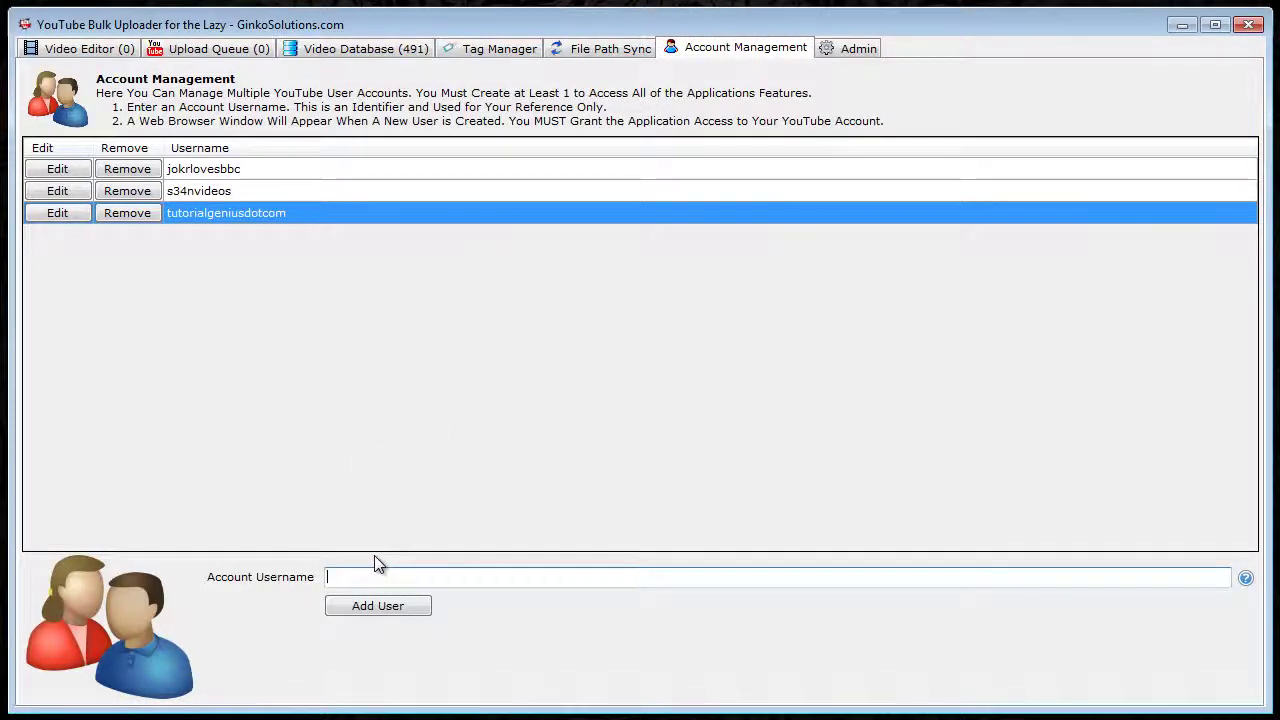
left_click(119, 52)
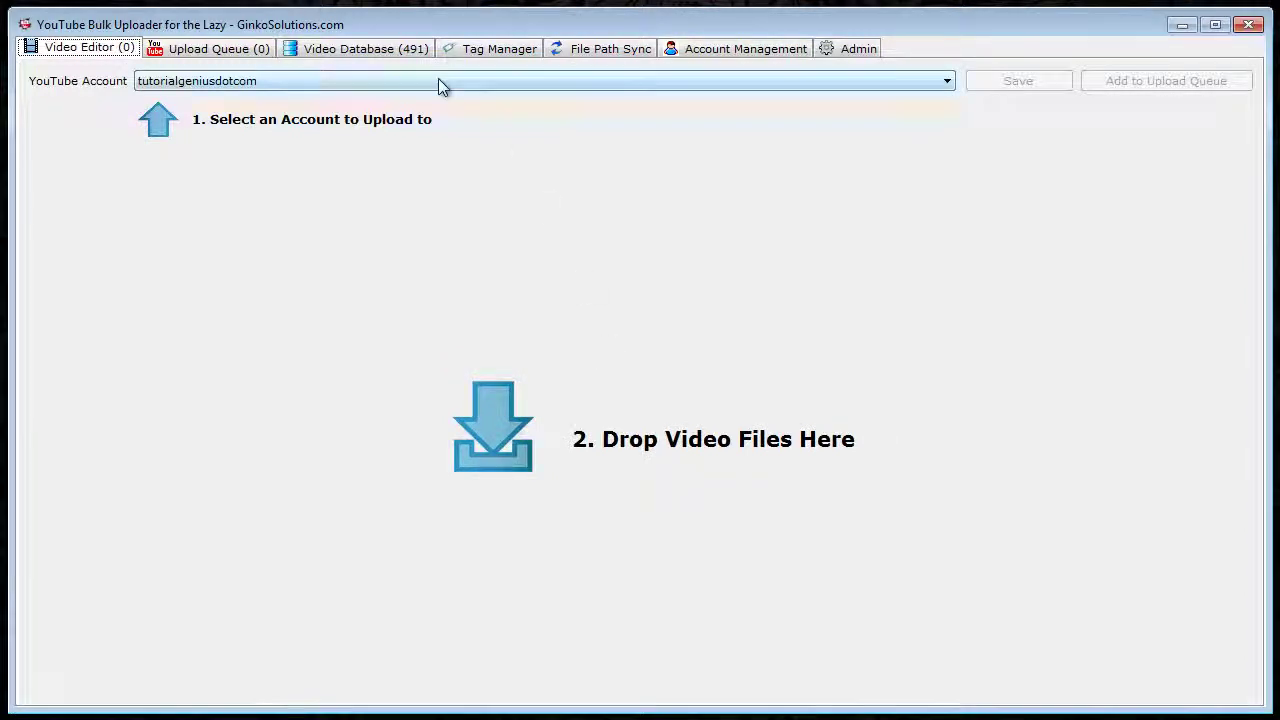
Switch the upload account to s34nvideos and back to tutorialgeniusdotcom.
left_click(412, 88)
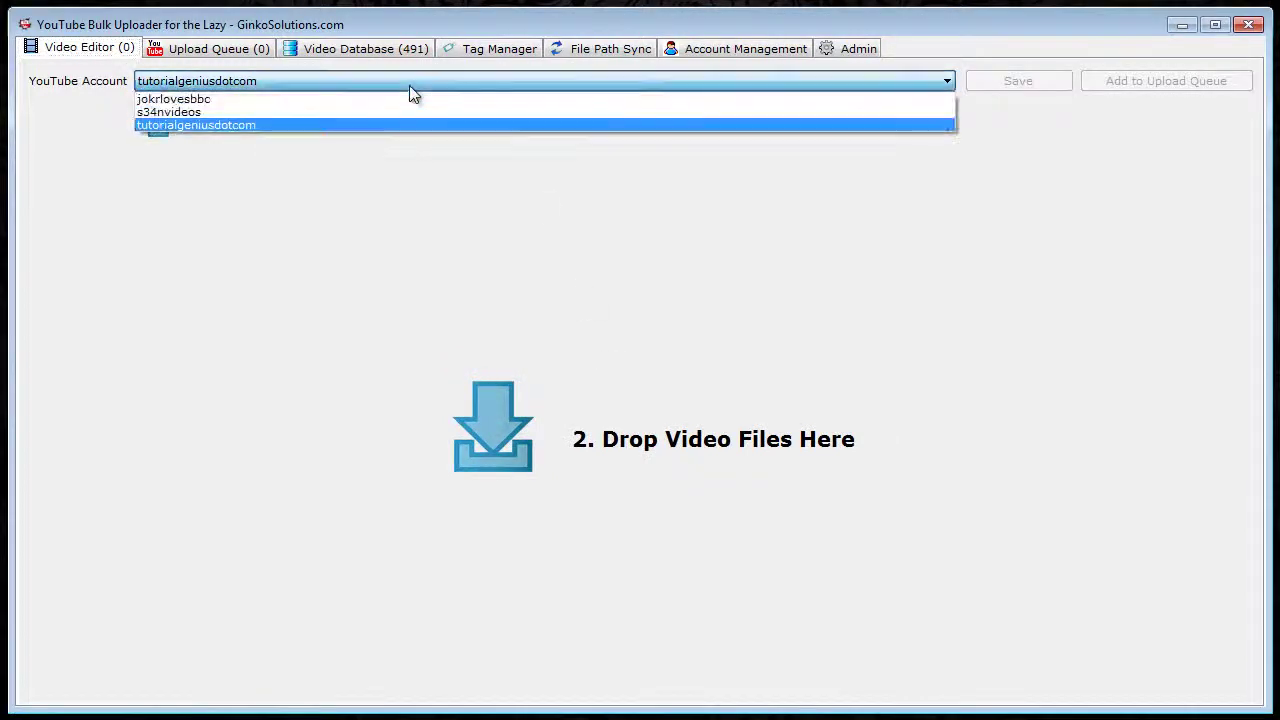
left_click(366, 113)
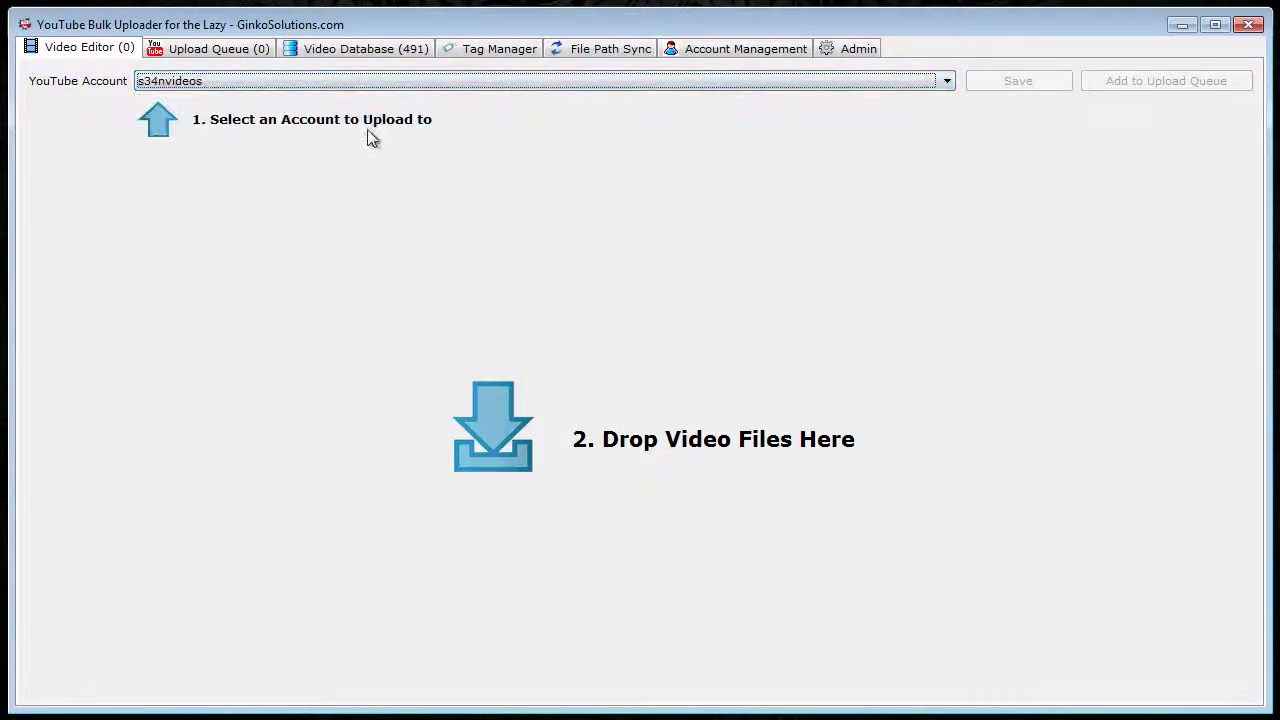
left_click(325, 81)
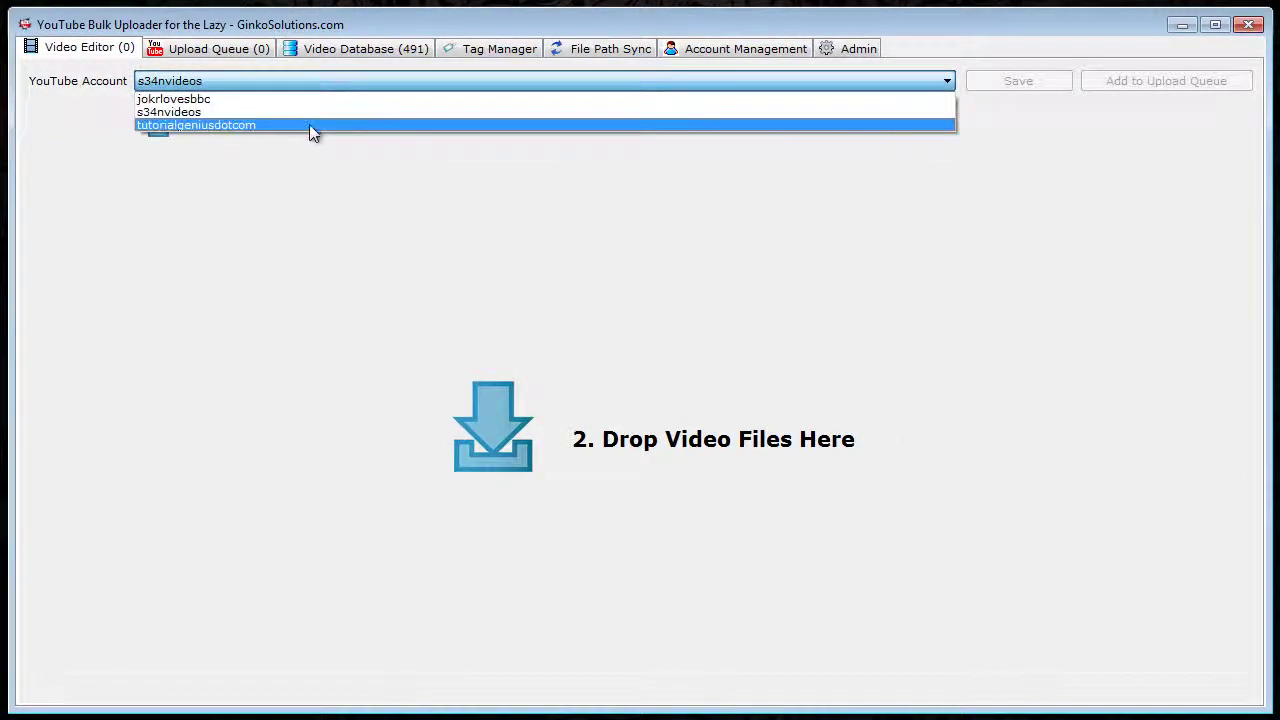
left_click(311, 127)
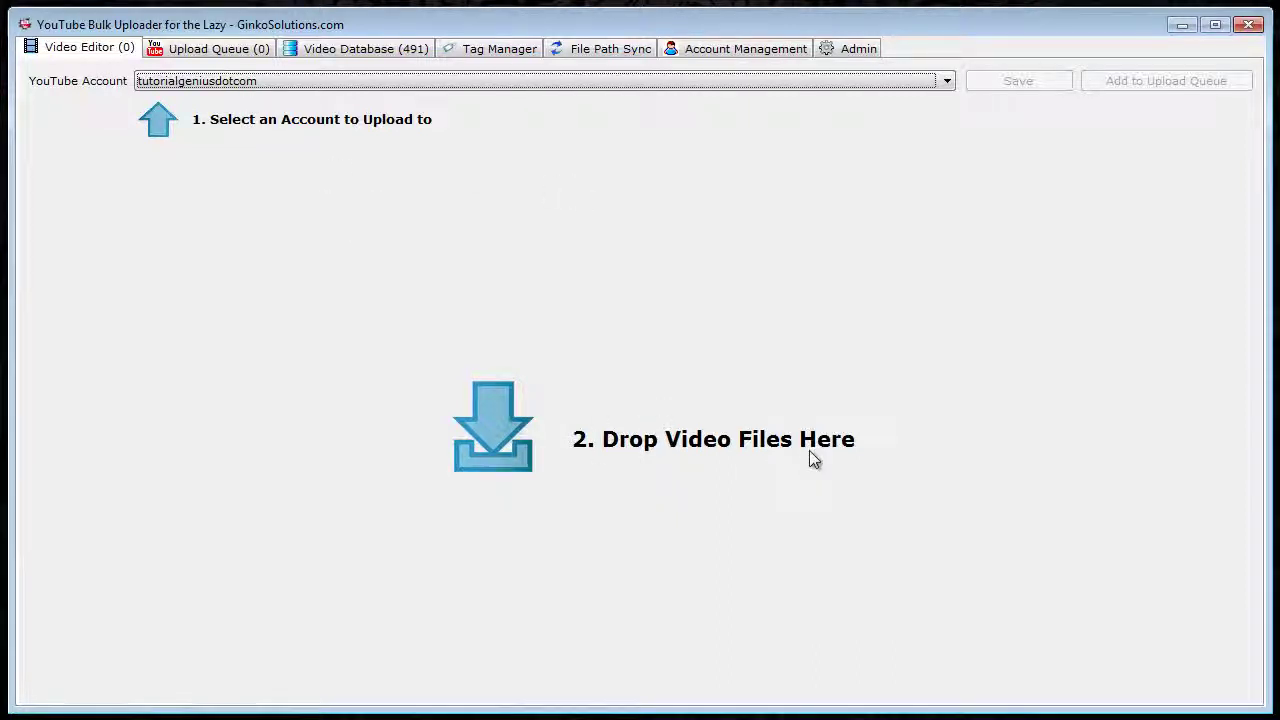
Switch to Windows Explorer and open the "New Mexico, Texas and Oklahoma Trip [03-FEB-2015]" folder inside Videos to Upload.
key("alt+Tab")
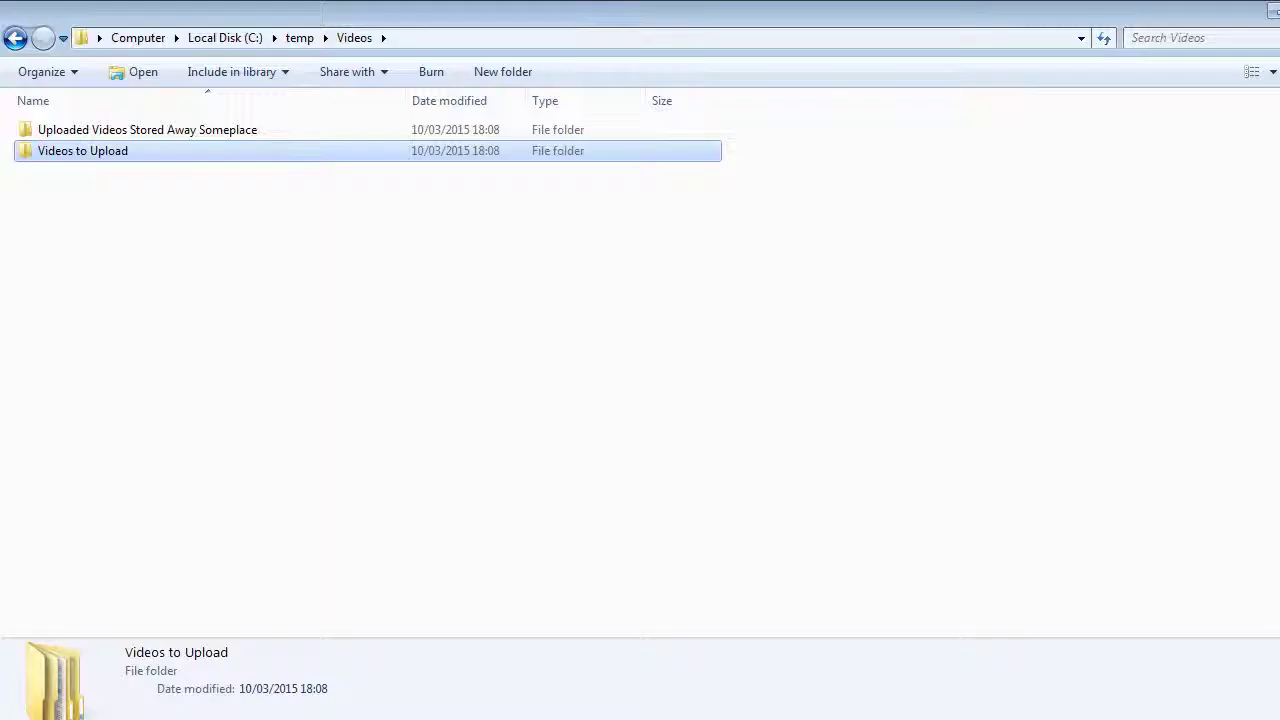
double_click(125, 157)
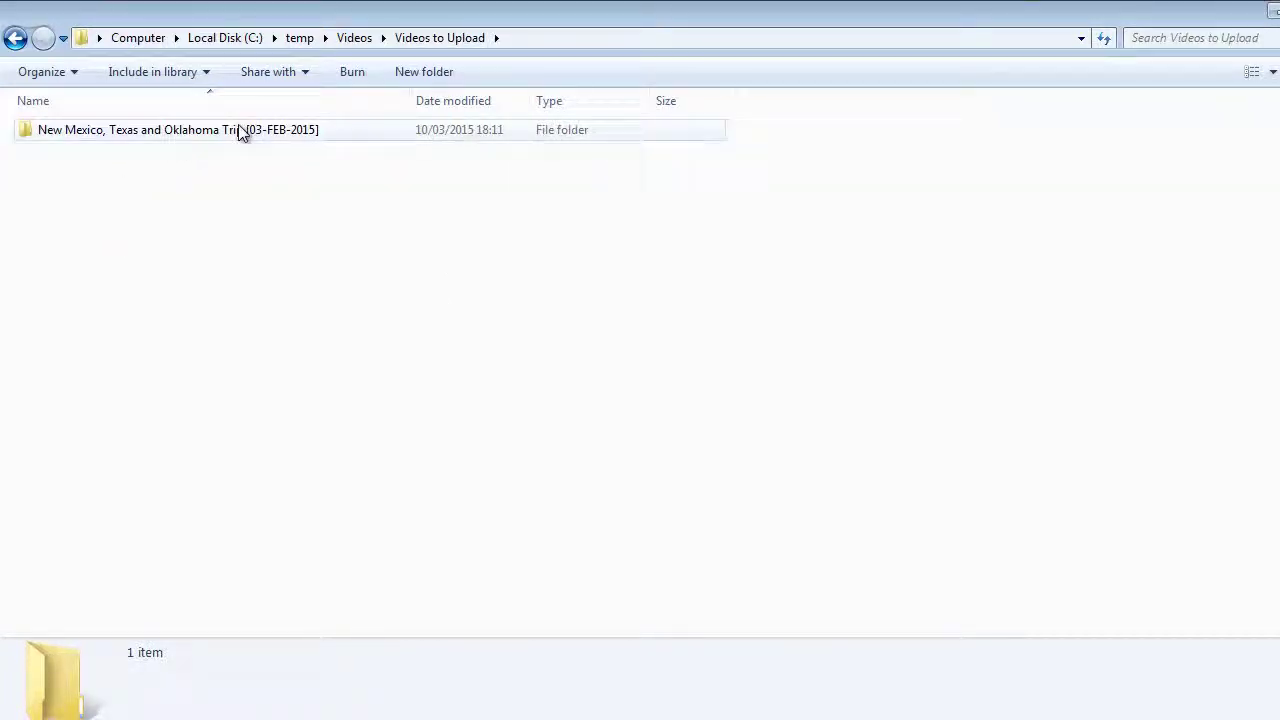
left_click(196, 130)
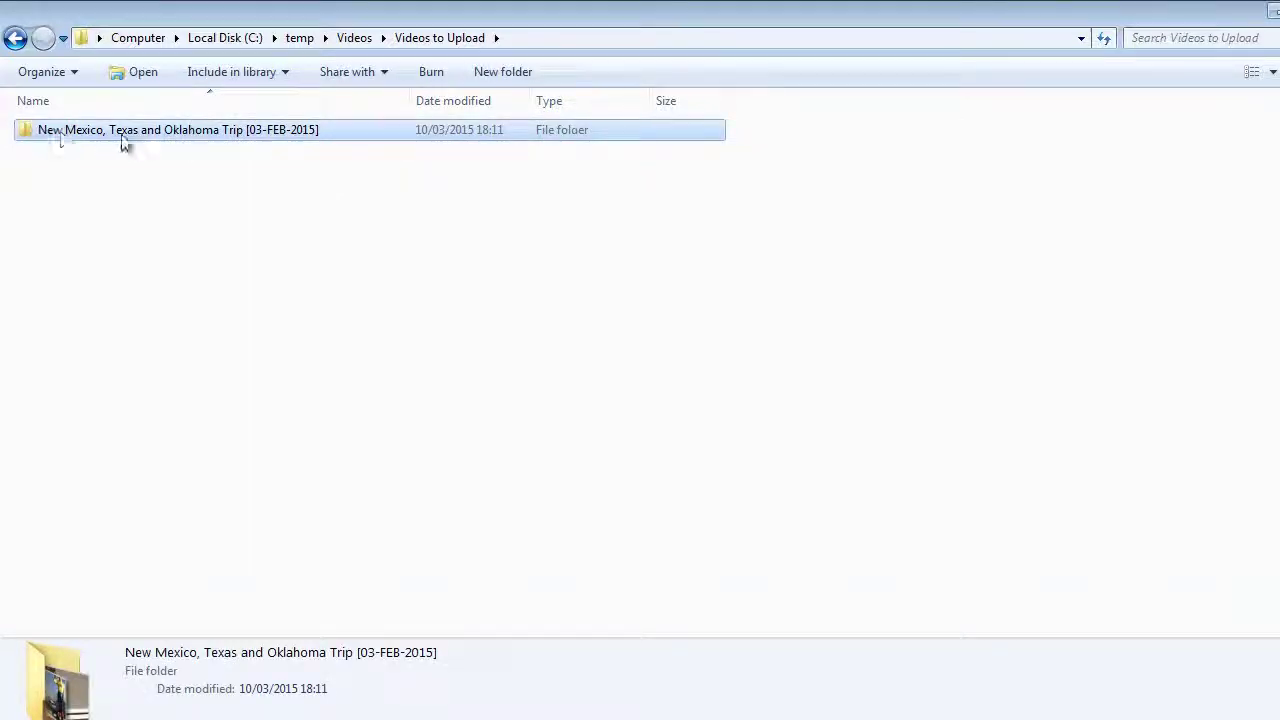
double_click(270, 133)
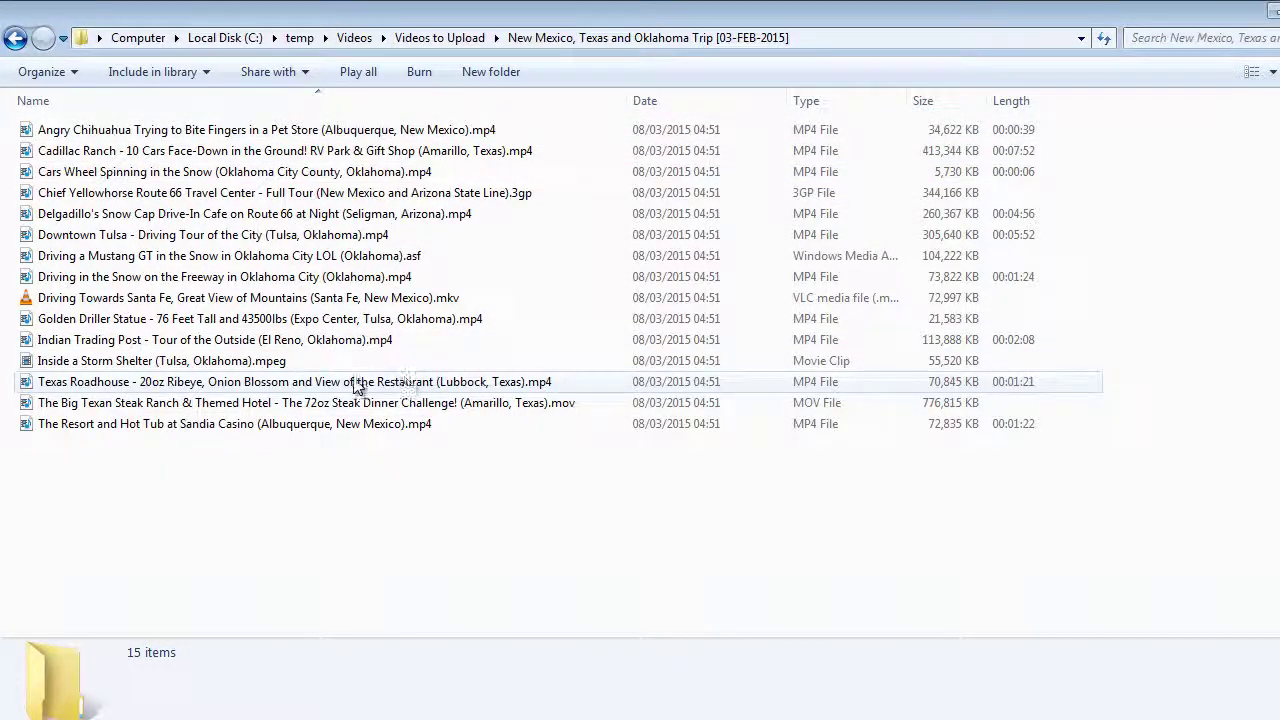
Examine how the trip videos are named with subject and location, and which file formats they use.
left_click(165, 387)
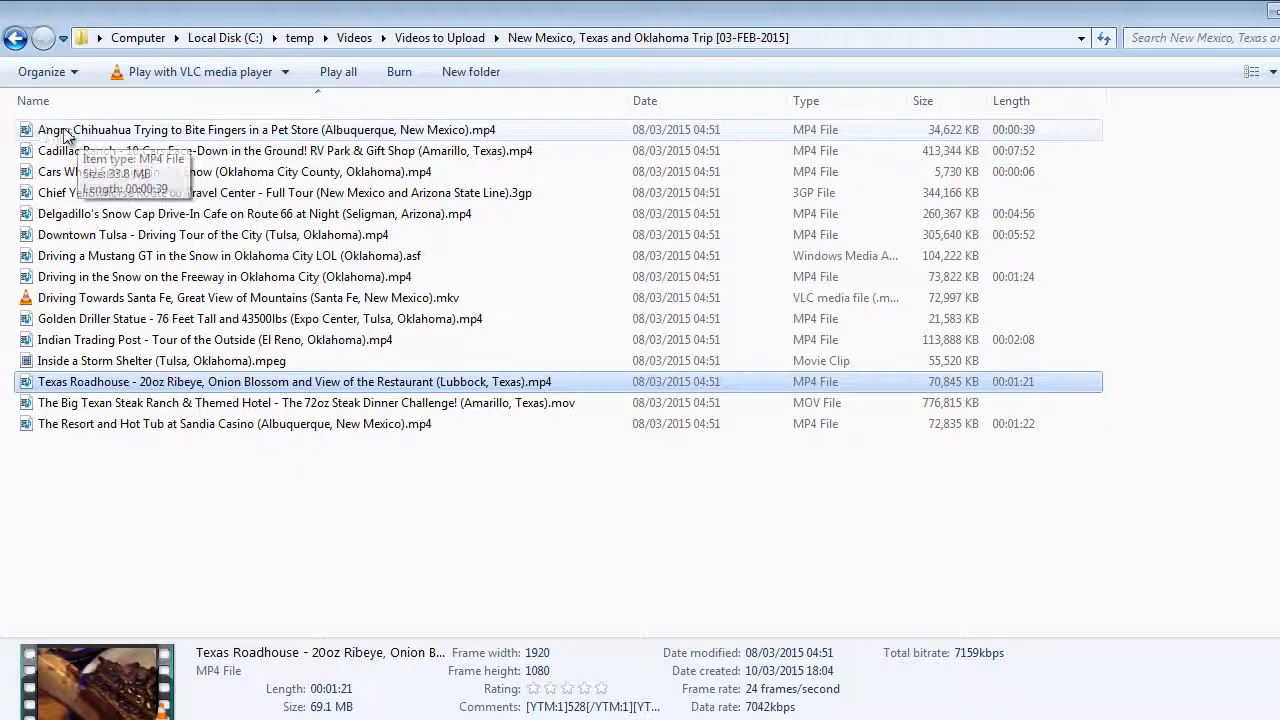
left_click(170, 130)
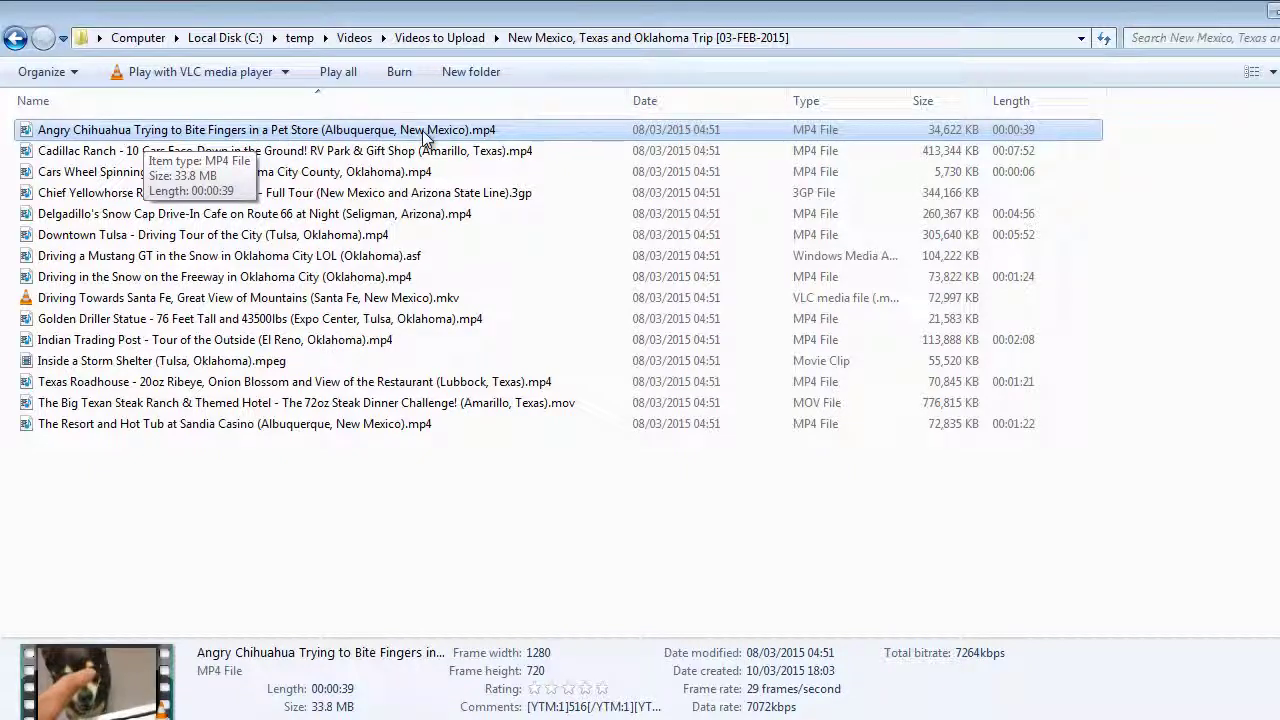
left_click(305, 152)
left_click(265, 133)
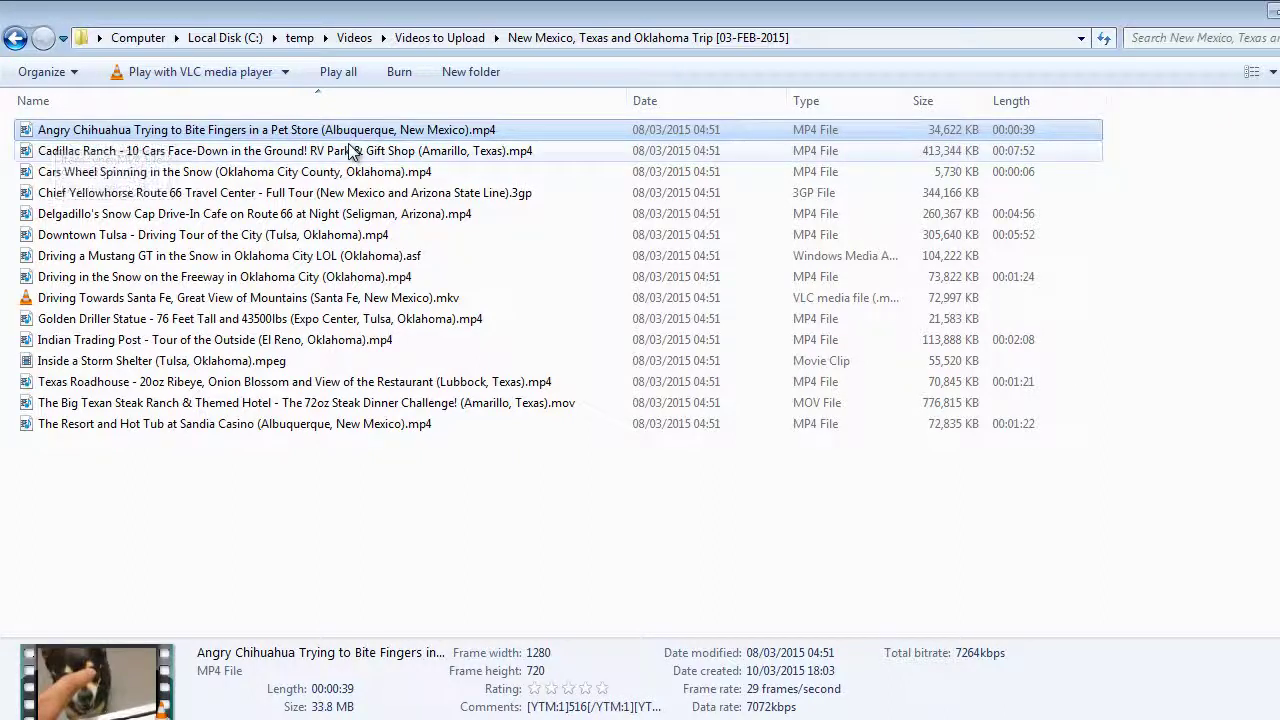
left_click(453, 151)
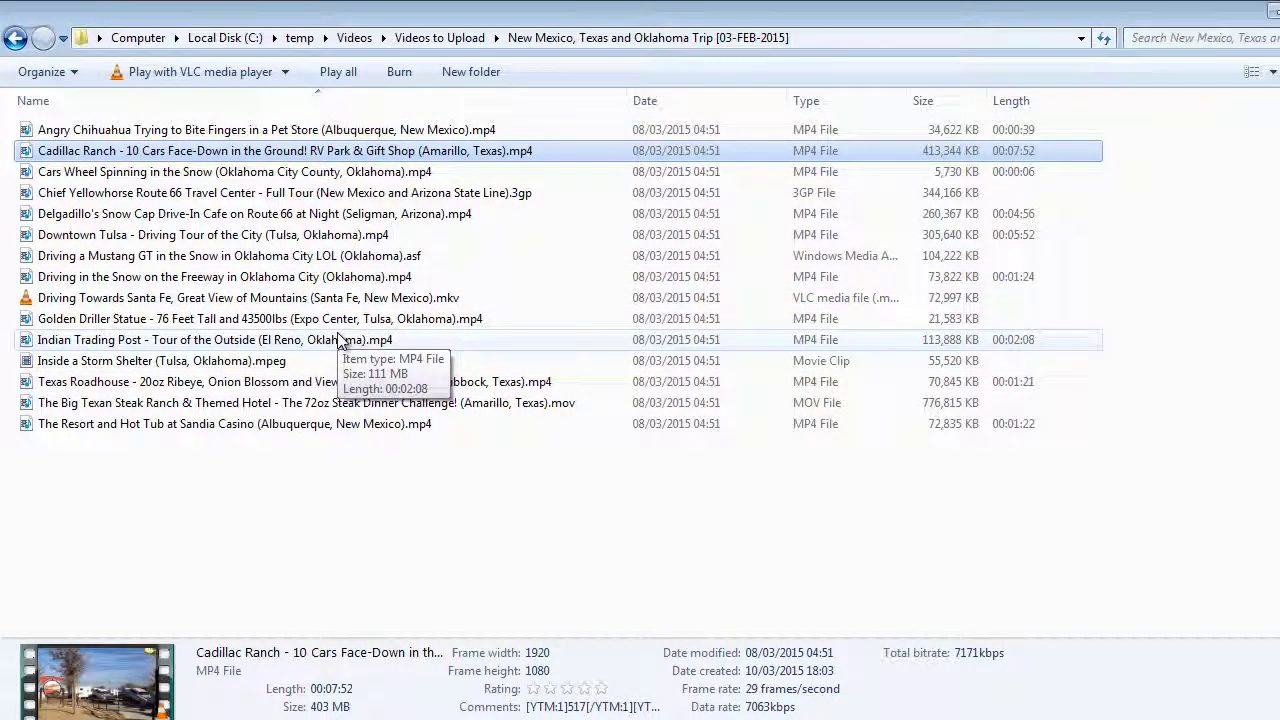
left_click(392, 305)
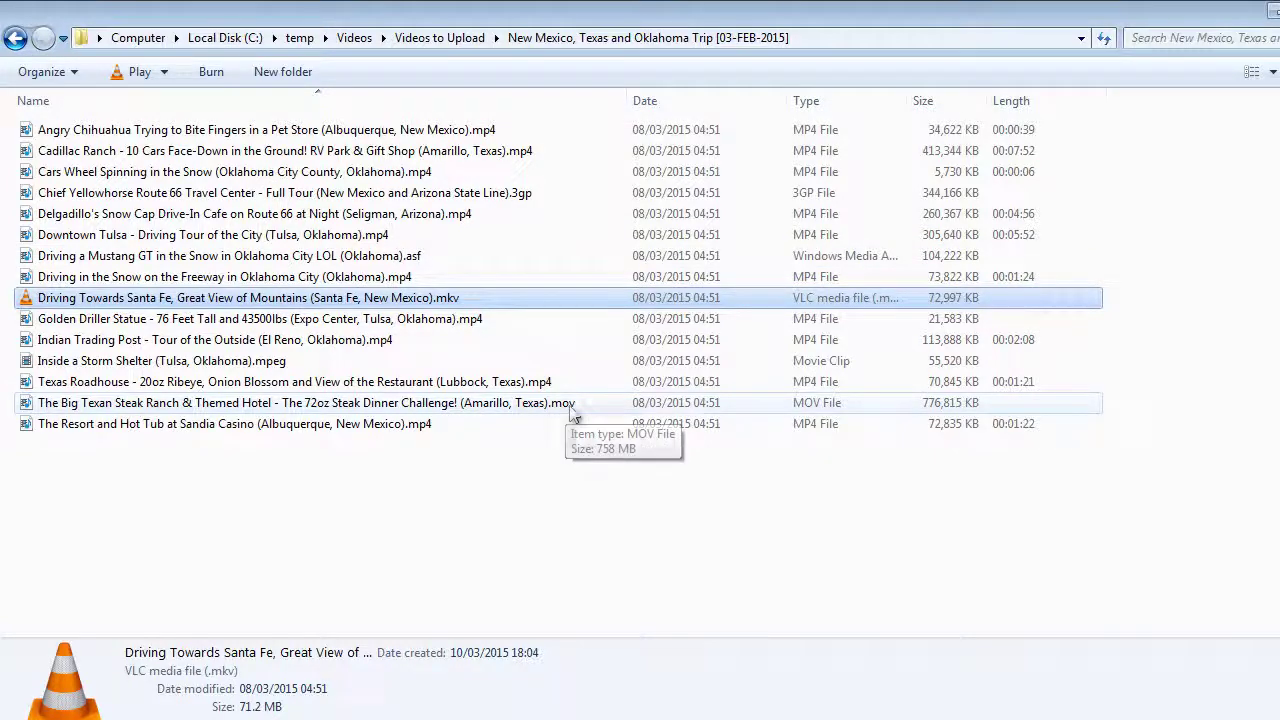
left_click(232, 258)
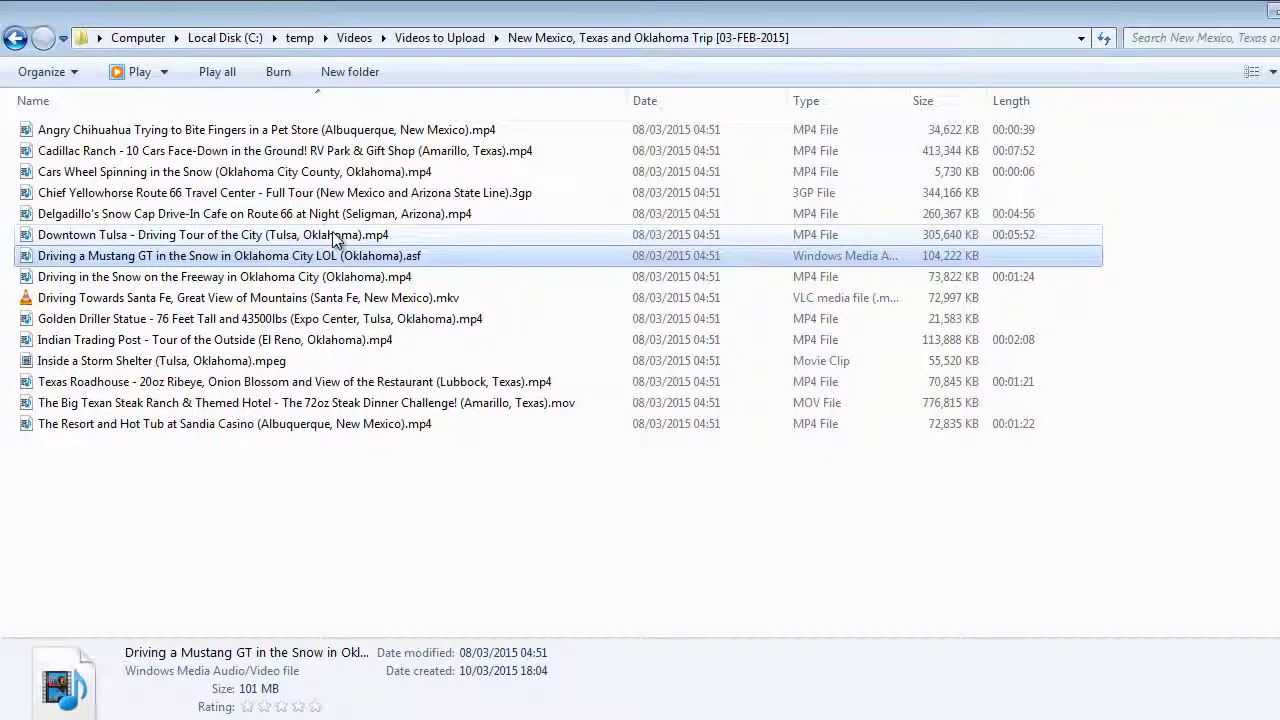
Load all the trip folder's videos into the YouTube Bulk Uploader video editor and widen the video list slightly.
key("ctrl+a")
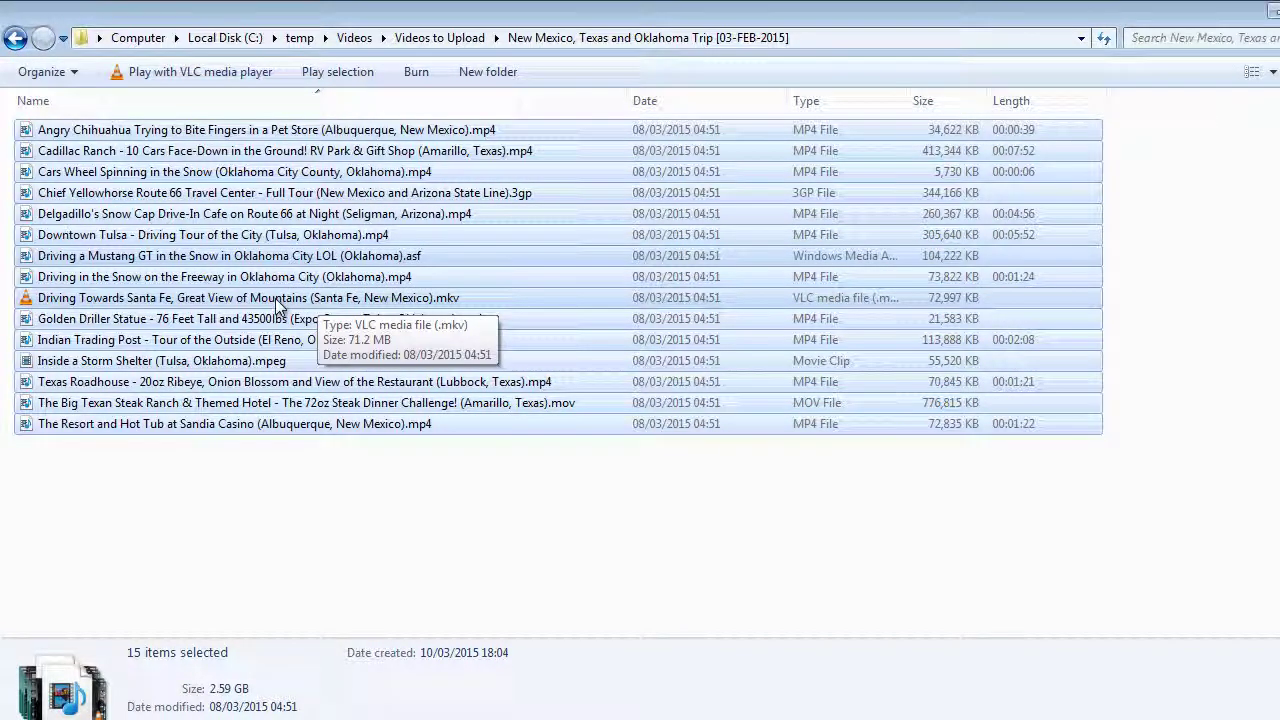
left_click_drag(278, 305, 520, 250)
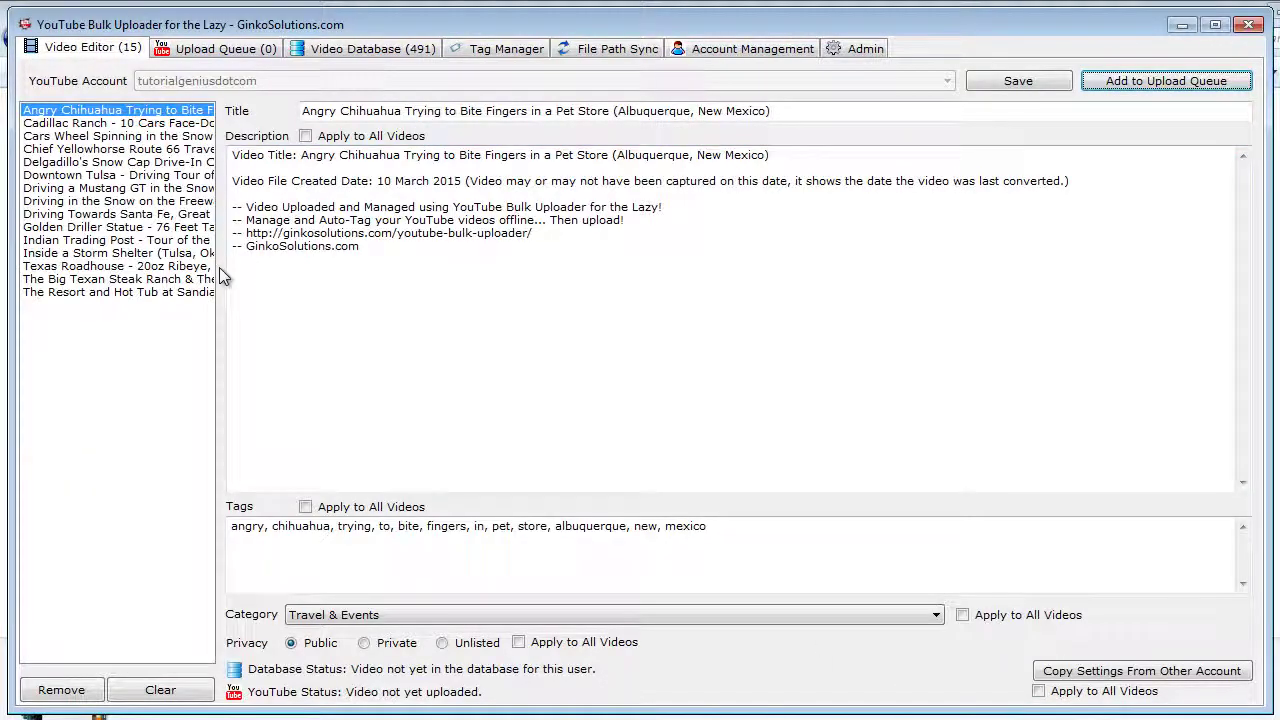
left_click_drag(218, 267, 348, 267)
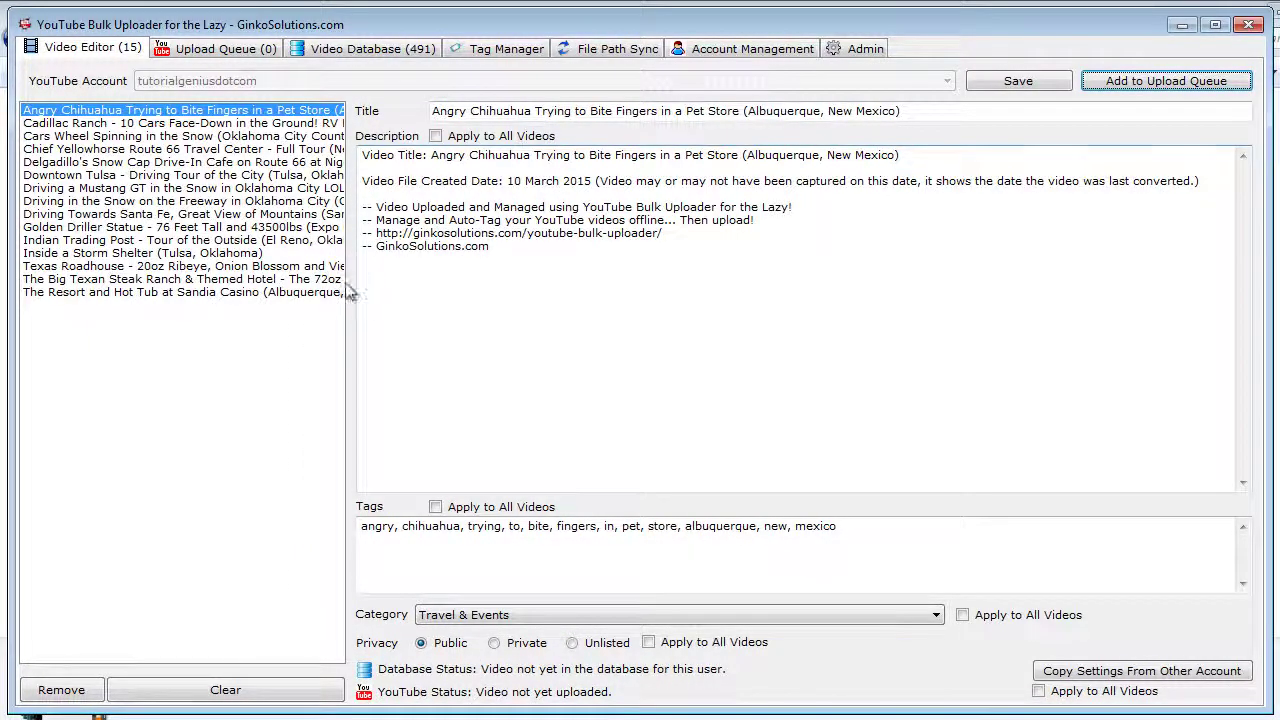
left_click_drag(349, 290, 284, 291)
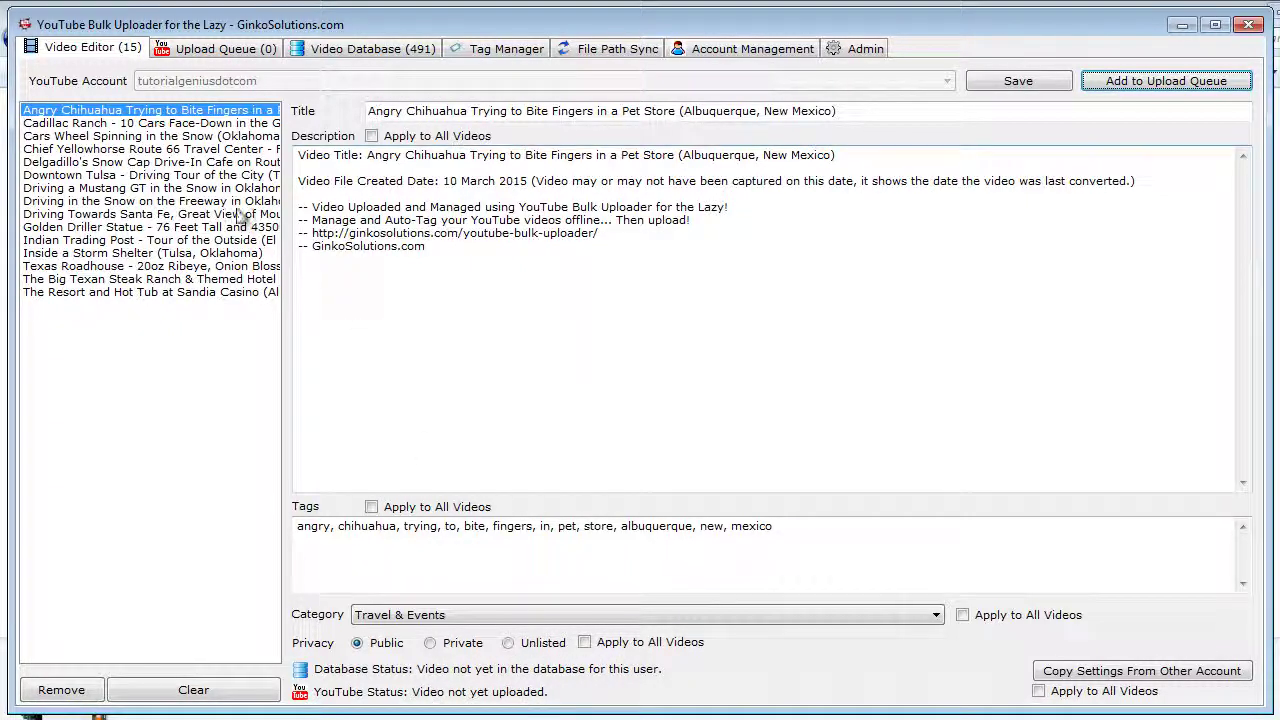
Go through several loaded videos, from Cadillac Ranch to Inside a Storm Shelter, examining their generated titles, descriptions and tags.
left_click(208, 123)
left_click(205, 137)
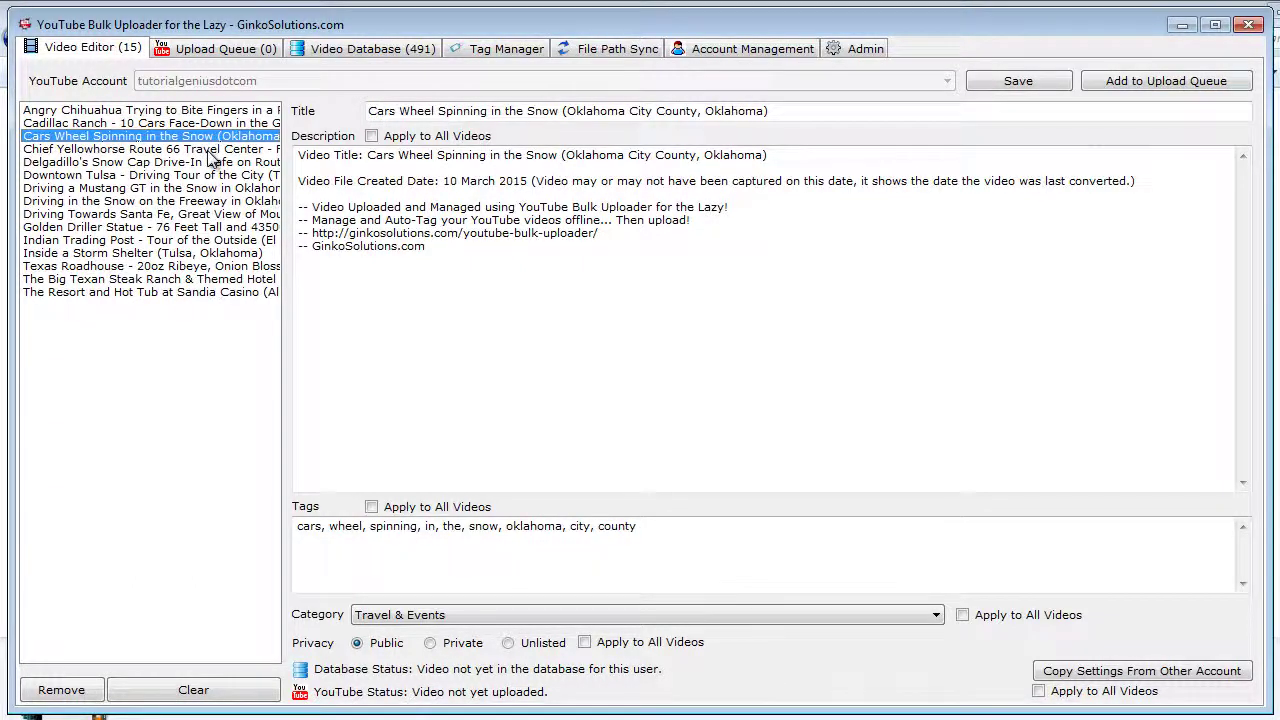
left_click(207, 149)
left_click(208, 162)
left_click(212, 176)
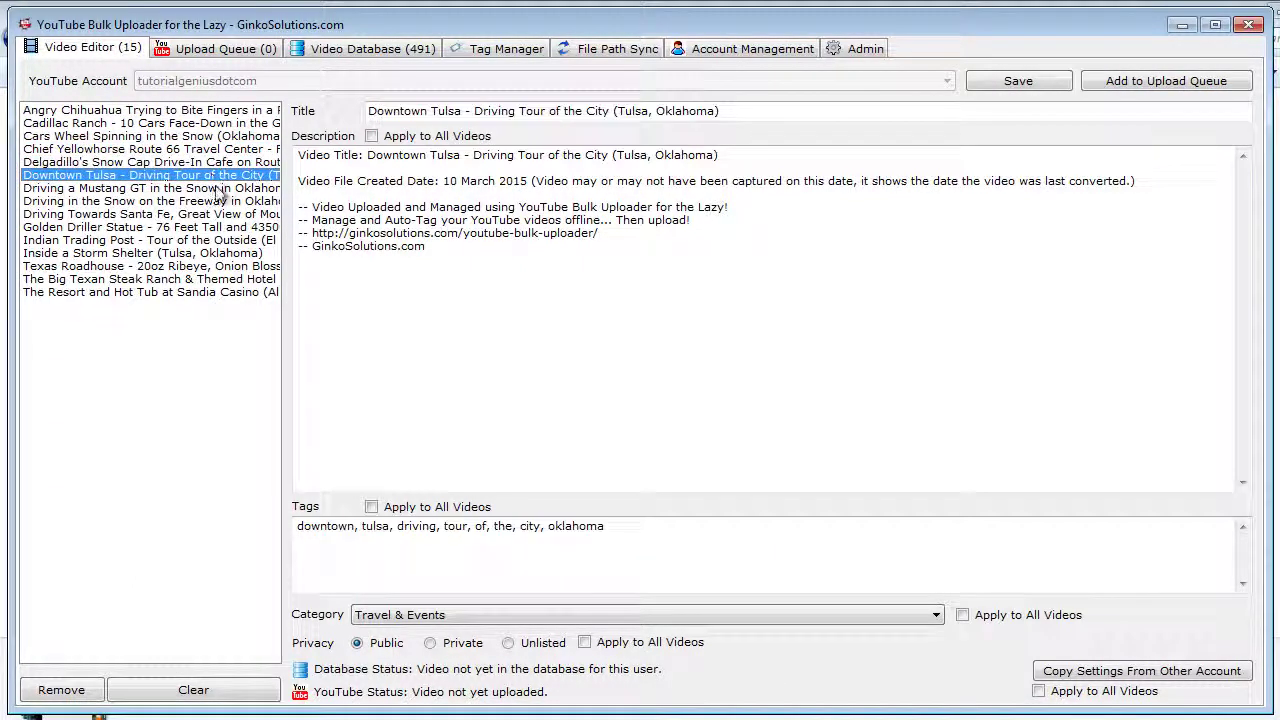
left_click(212, 188)
left_click(212, 214)
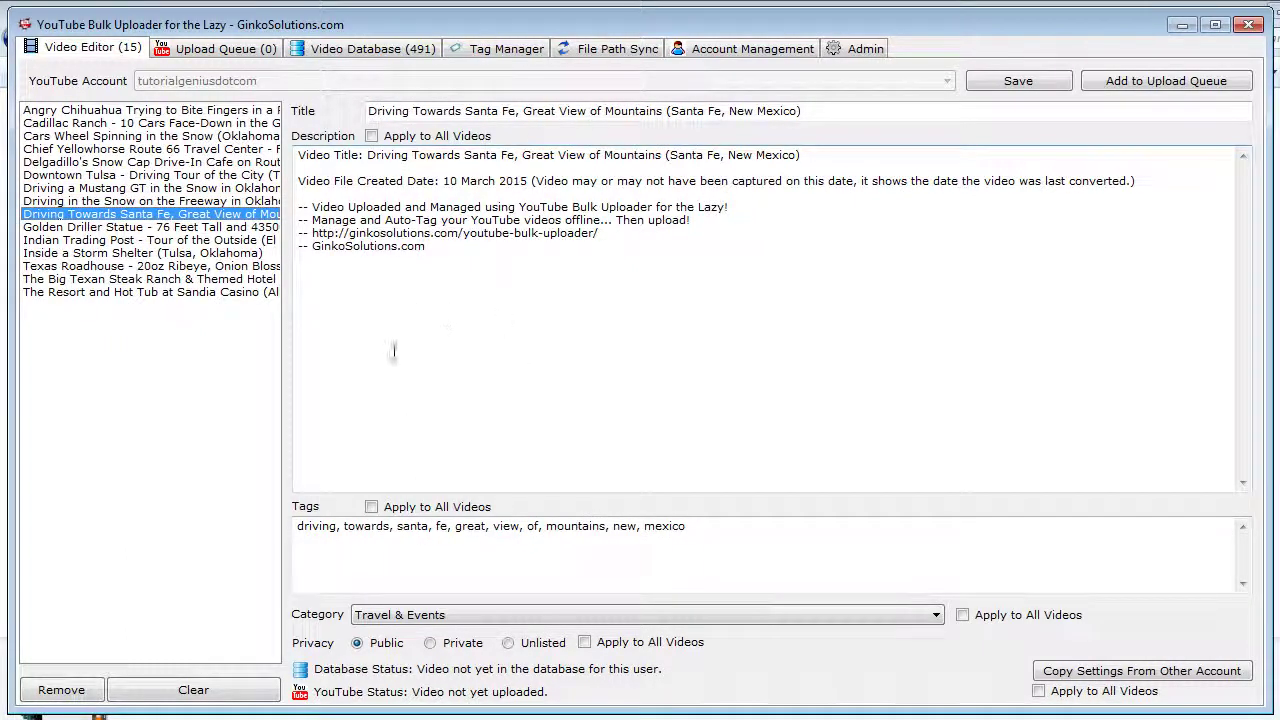
left_click(205, 253)
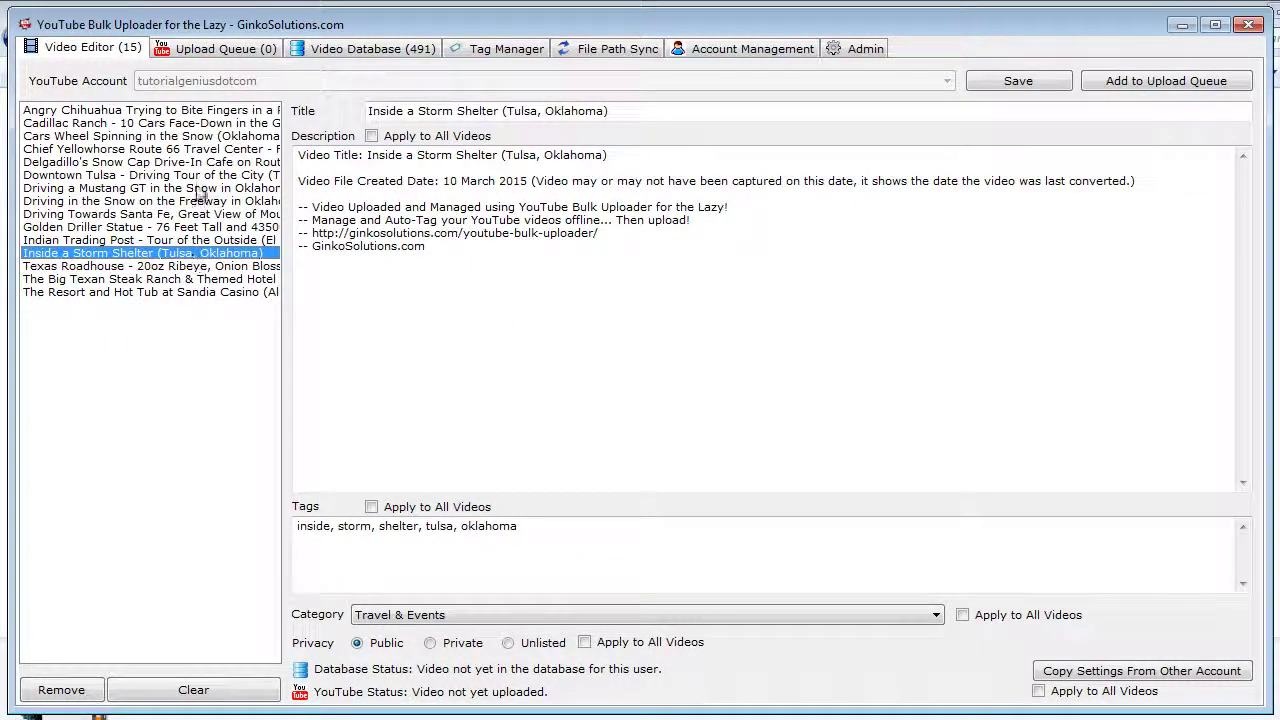
Compare the Angry Chihuahua video's generated tags with the words in its title.
left_click(212, 112)
left_click_drag(790, 536, 285, 526)
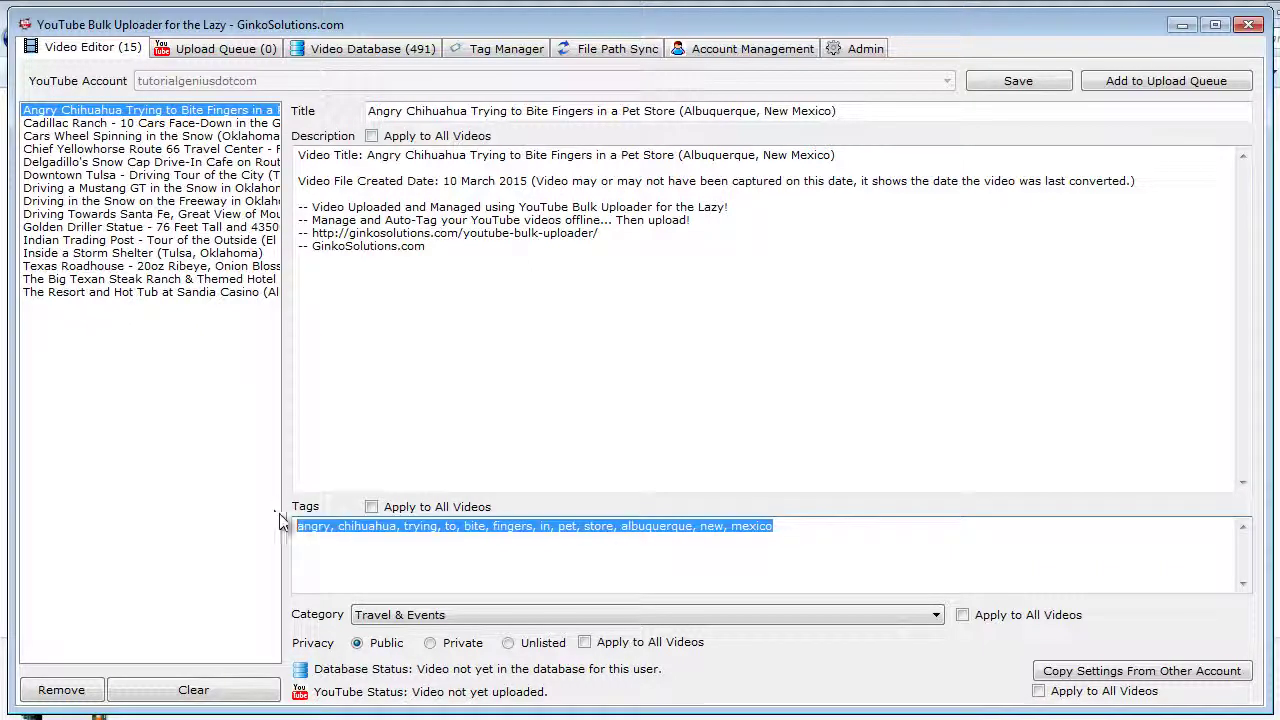
left_click(787, 523)
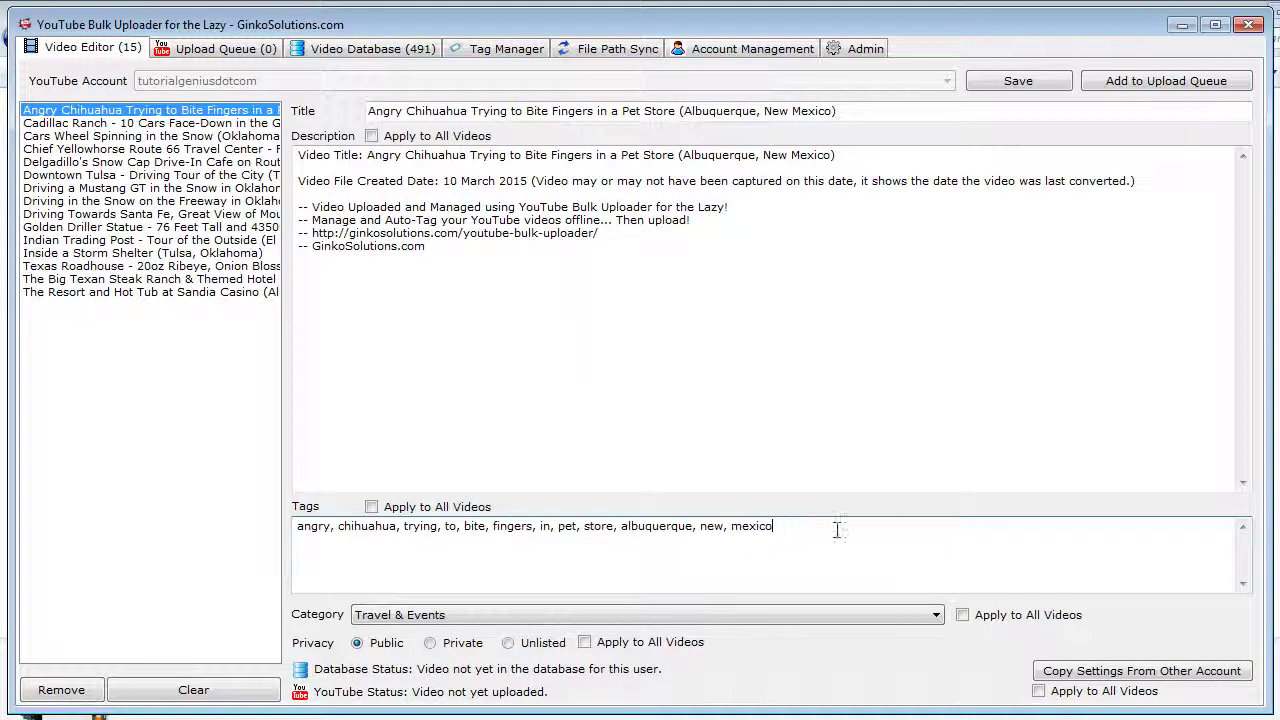
left_click(614, 111)
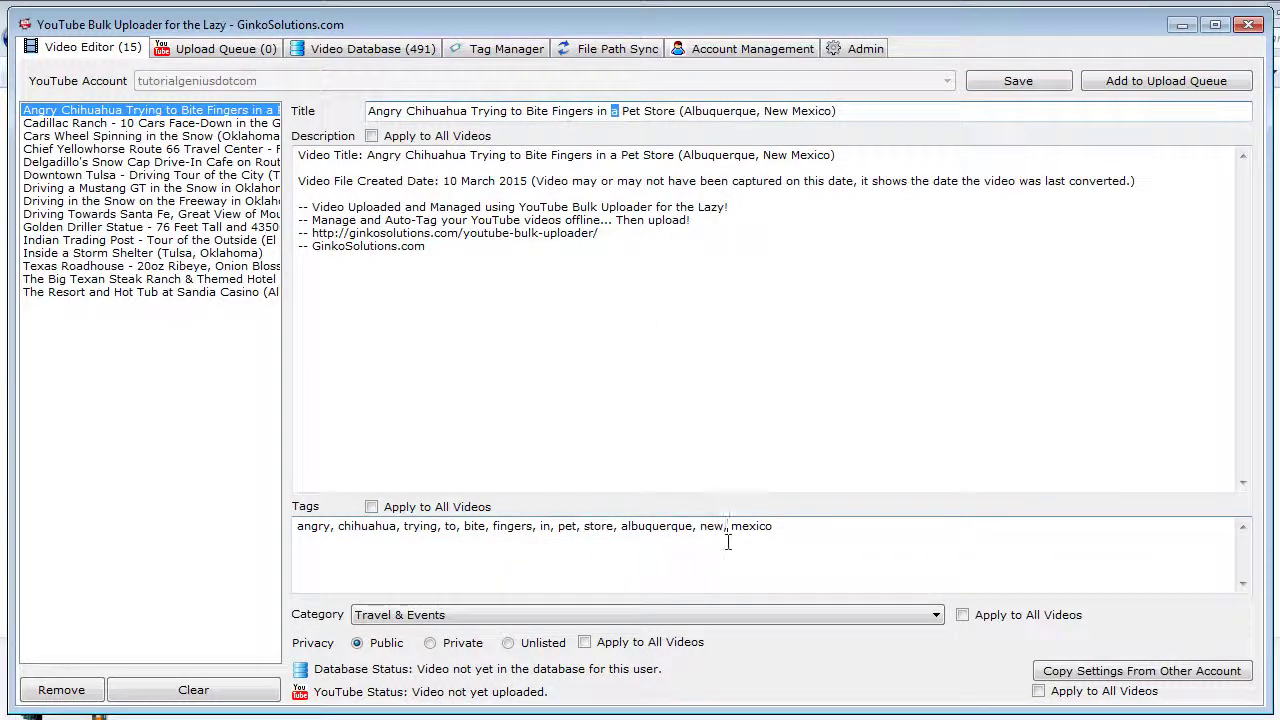
left_click(840, 537)
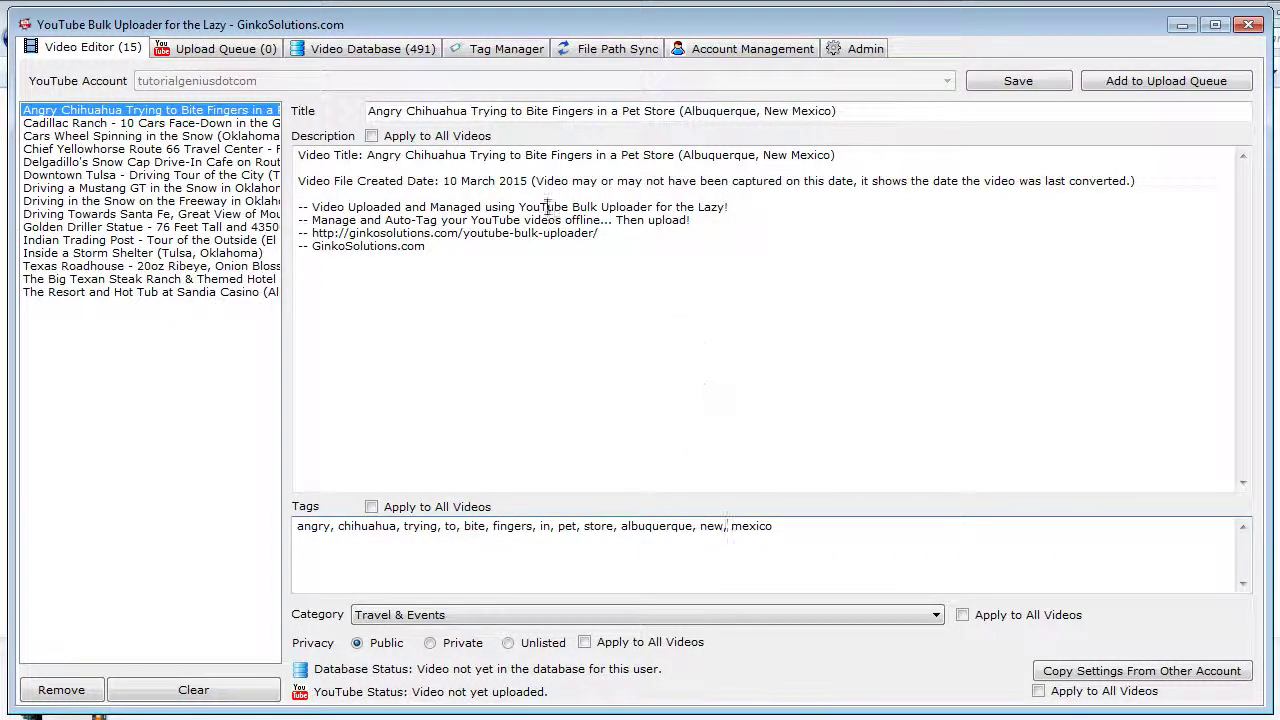
Examine the Angry Chihuahua video's description, including the file creation date and its explanatory note, and its title text.
left_click(445, 195)
key("ctrl+a")
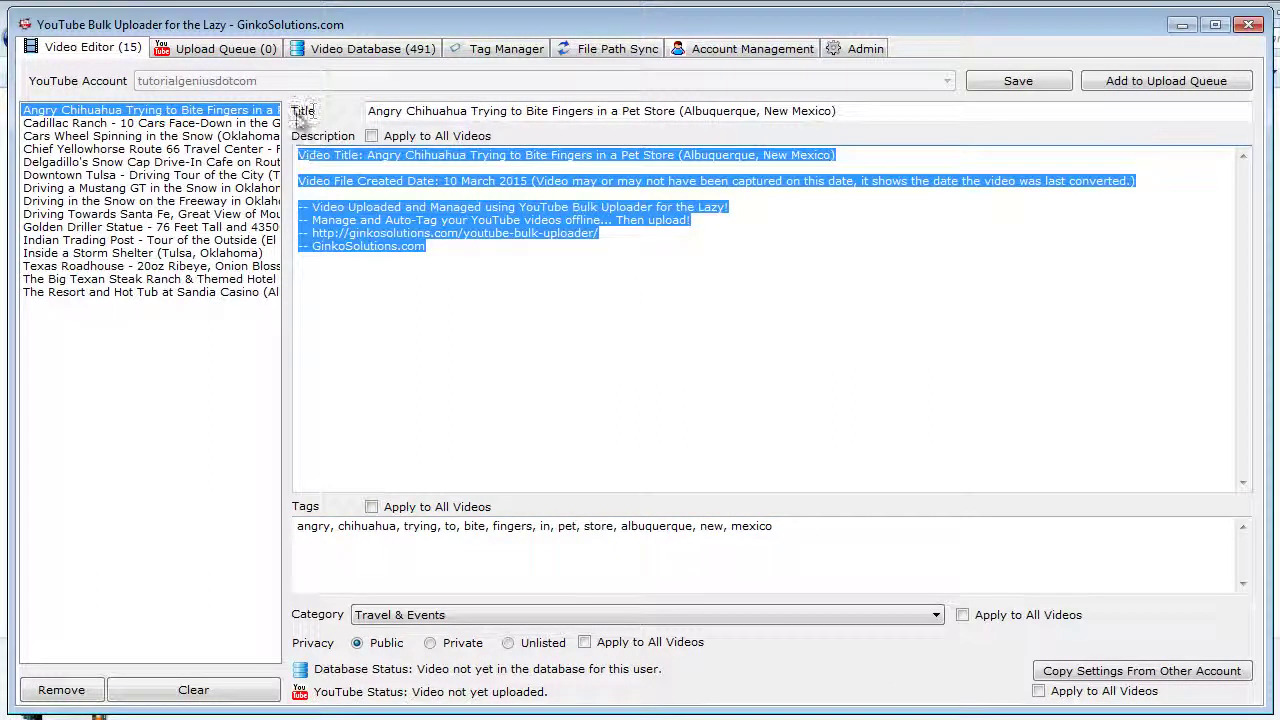
left_click(530, 185)
left_click_drag(528, 181, 446, 180)
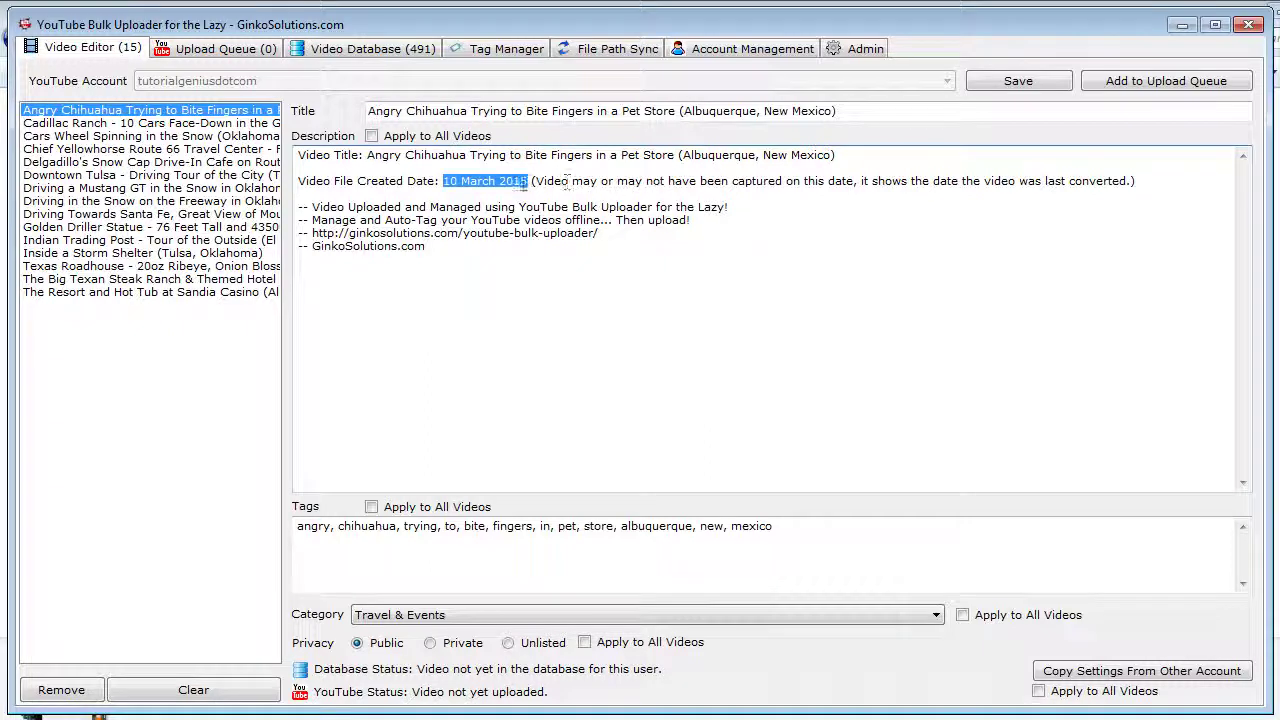
left_click_drag(537, 181, 1136, 182)
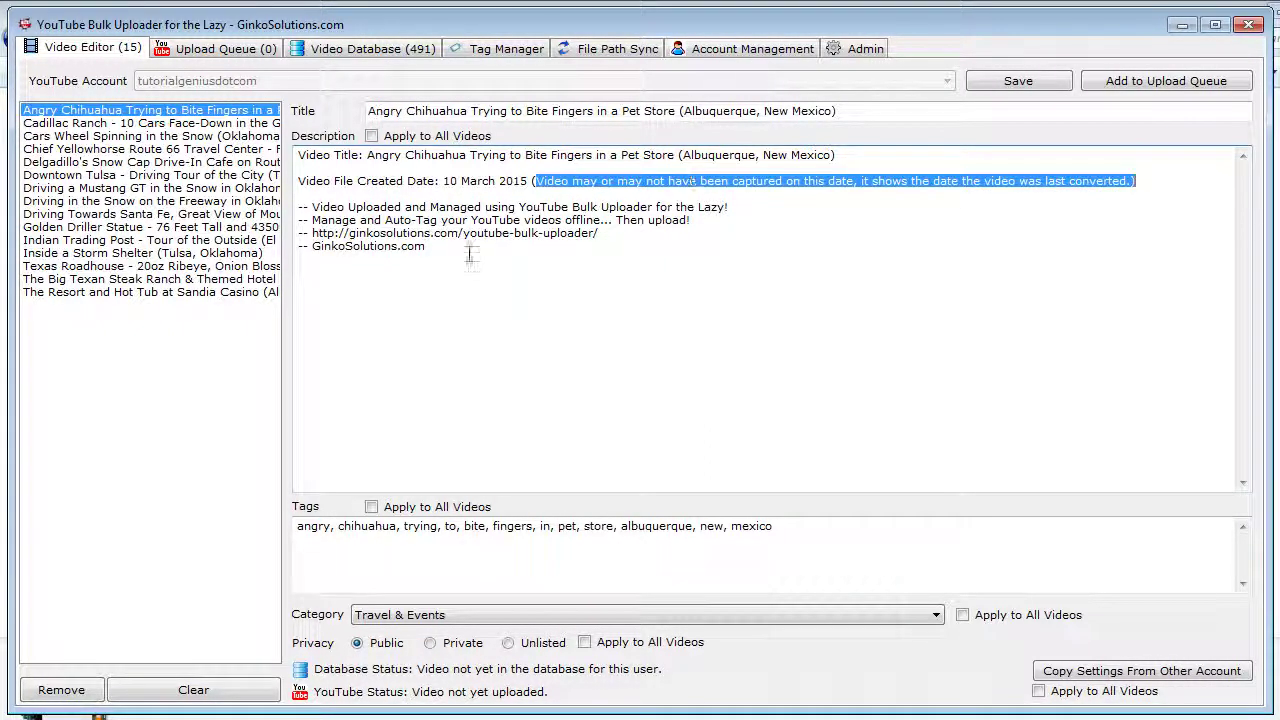
left_click(423, 243)
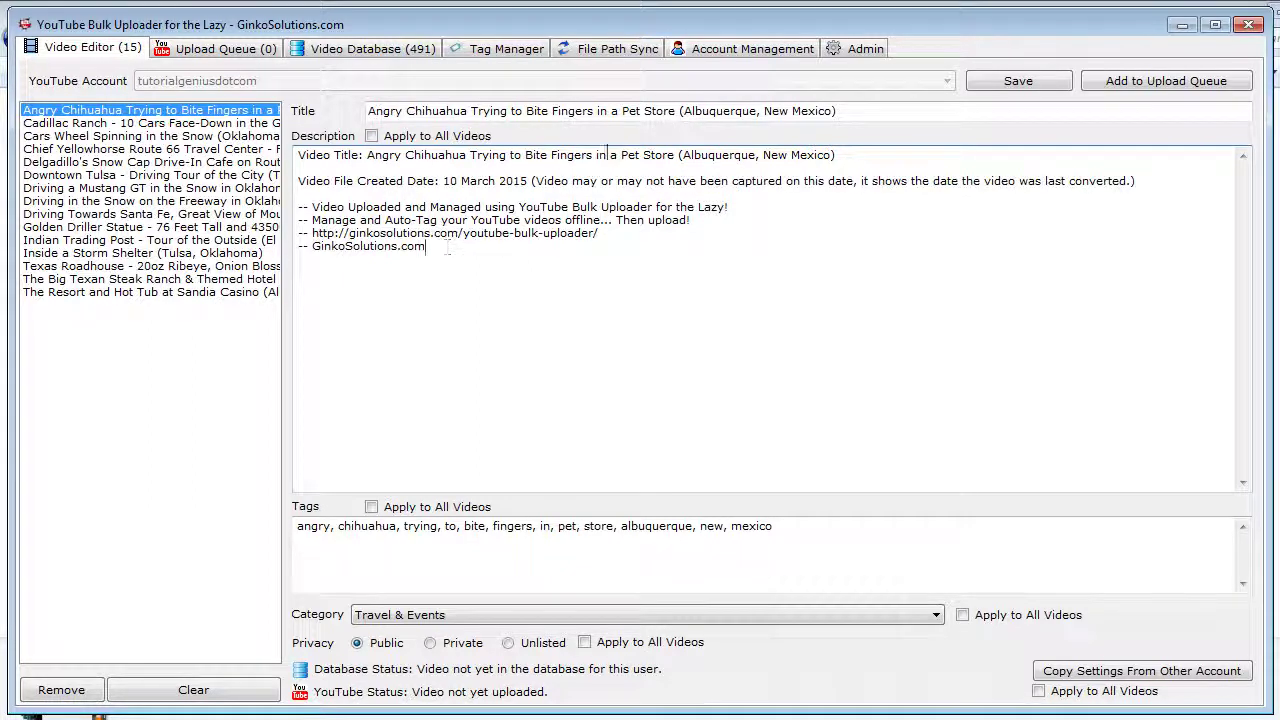
left_click_drag(888, 111, 657, 112)
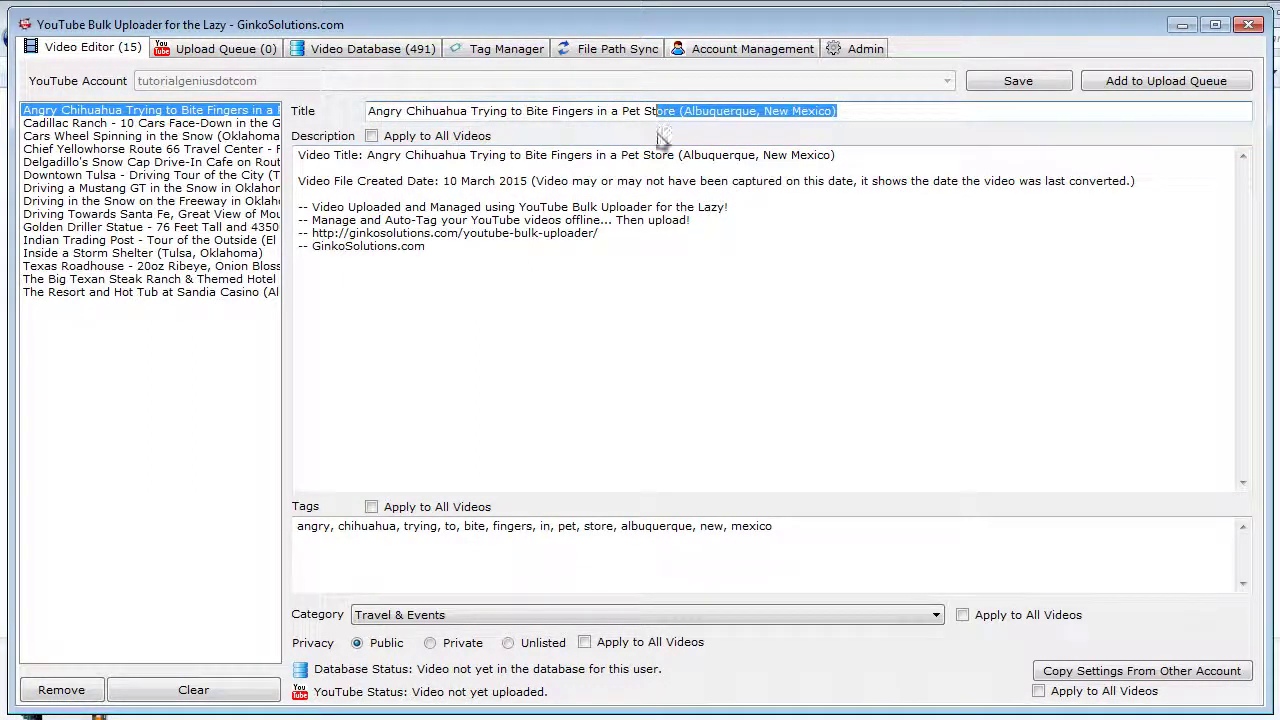
Try the Private and Unlisted privacy options on the Angry Chihuahua video and return it to Public.
left_click(430, 643)
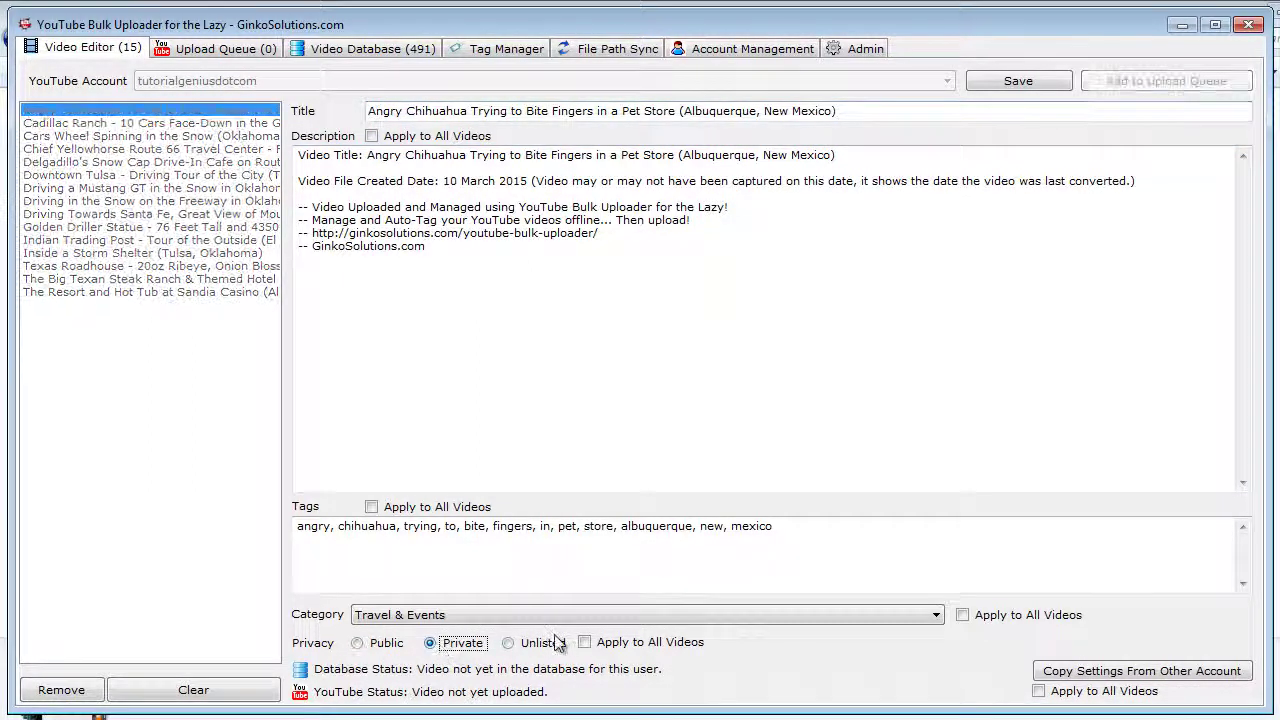
left_click(545, 643)
left_click(364, 645)
left_click(445, 617)
left_click(338, 588)
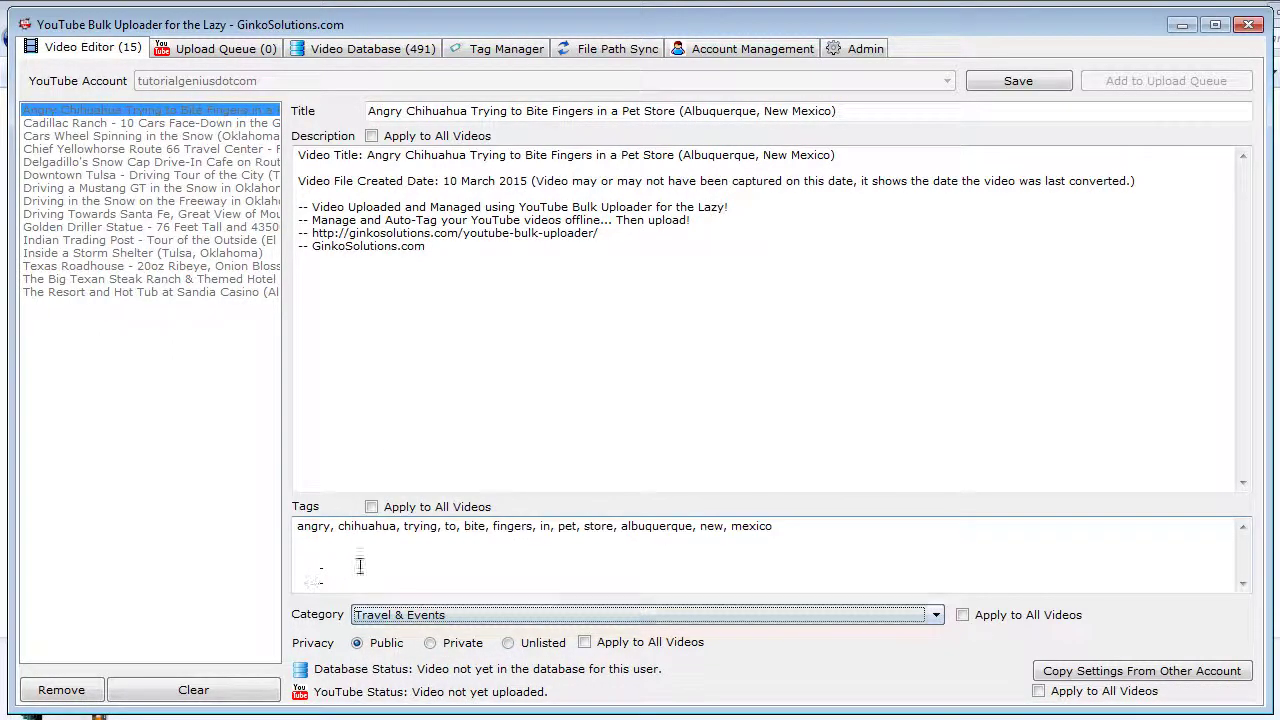
left_click(362, 526)
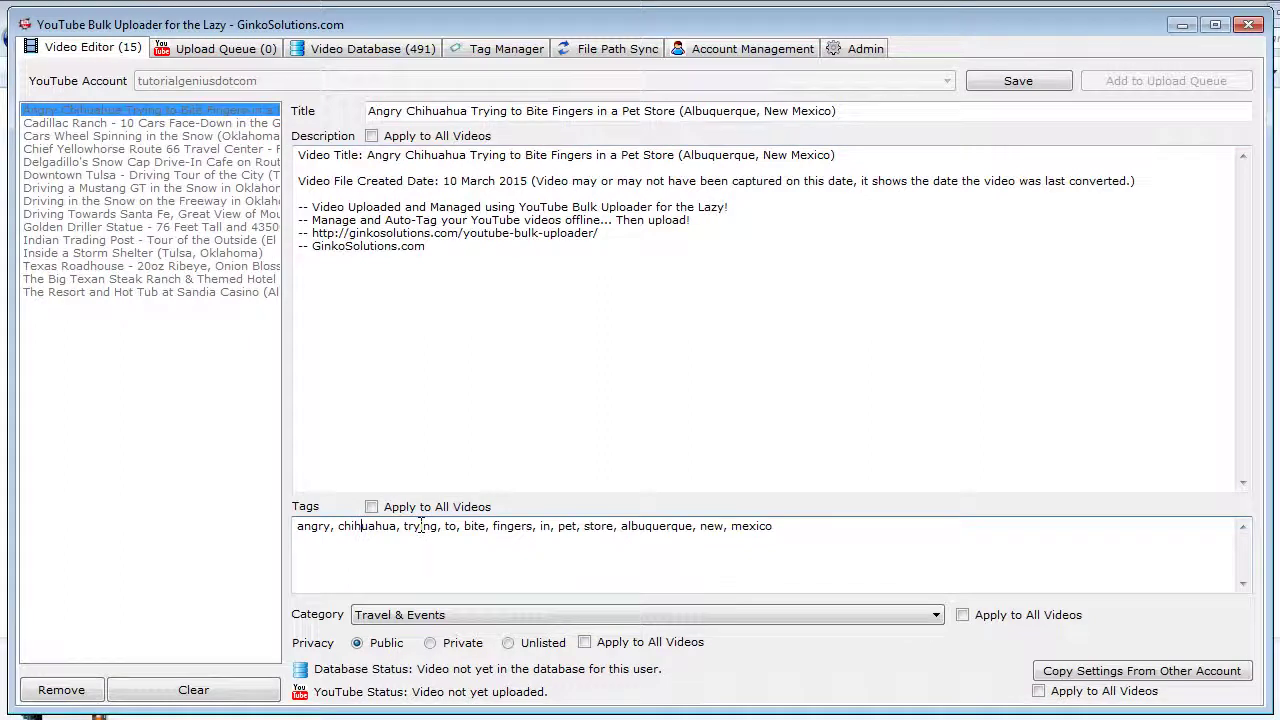
Apply the Travel & Events category to all videos and save the settings.
left_click(458, 616)
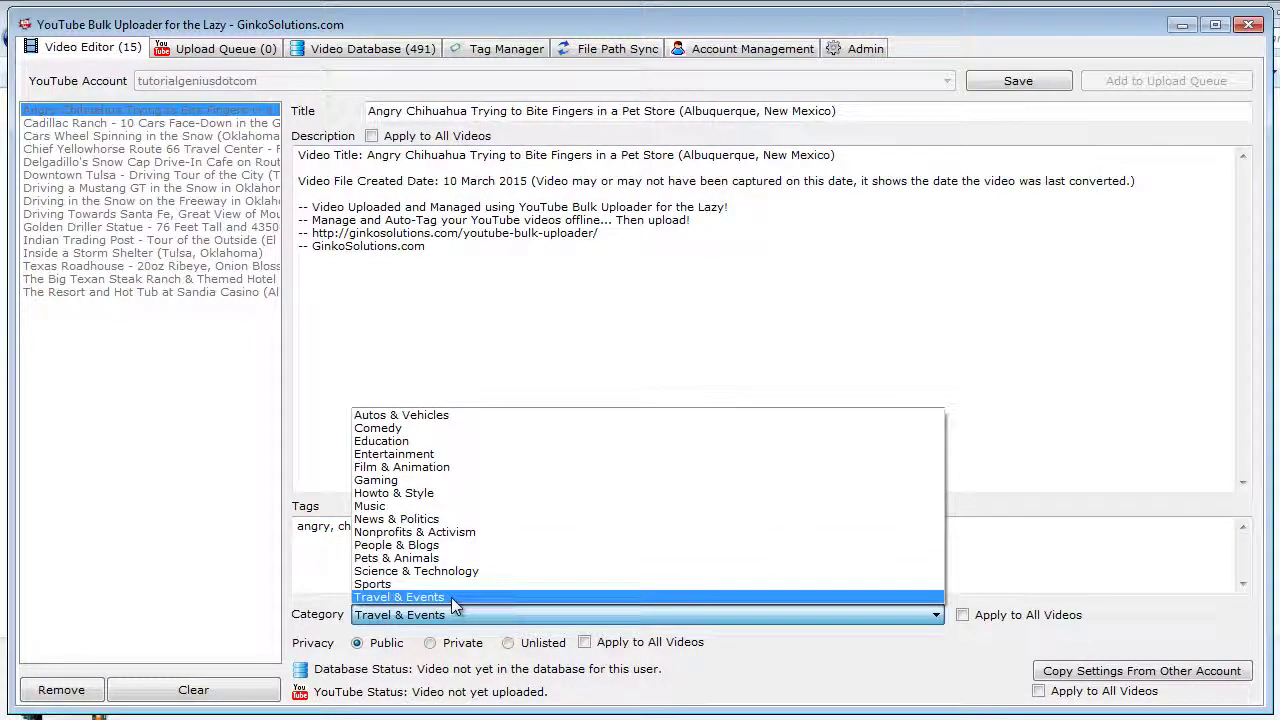
left_click(451, 597)
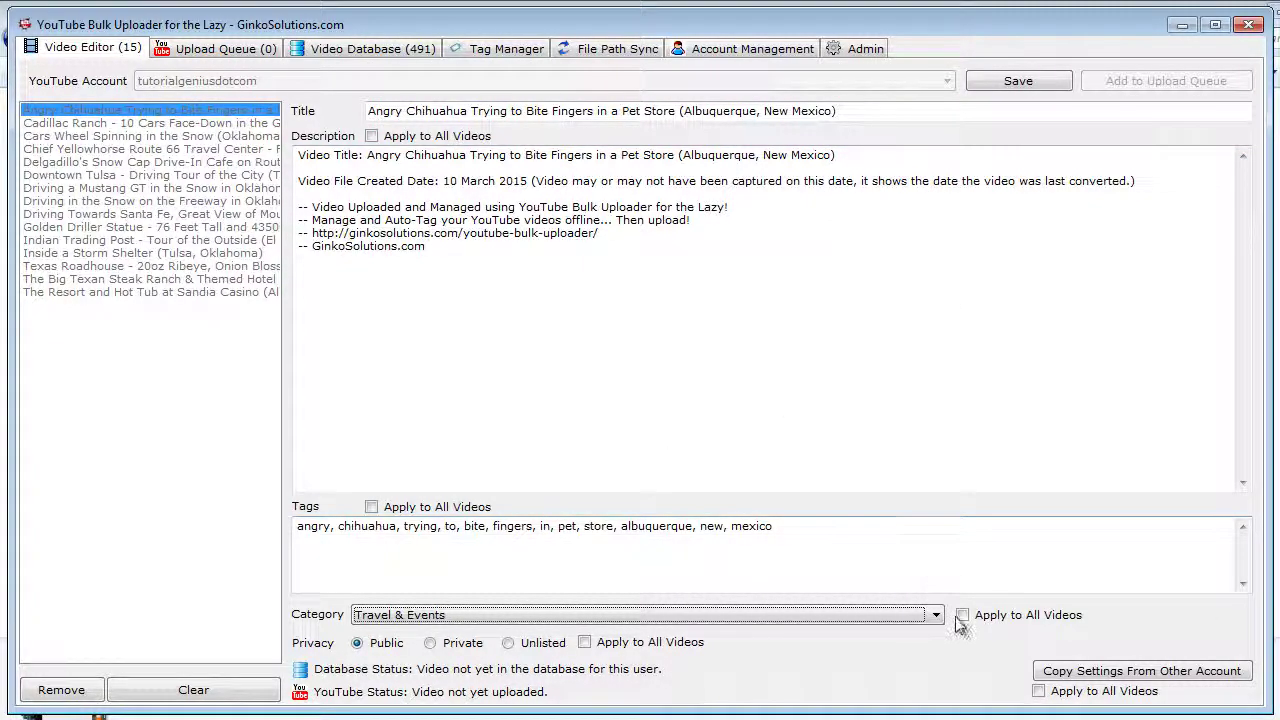
left_click(839, 568)
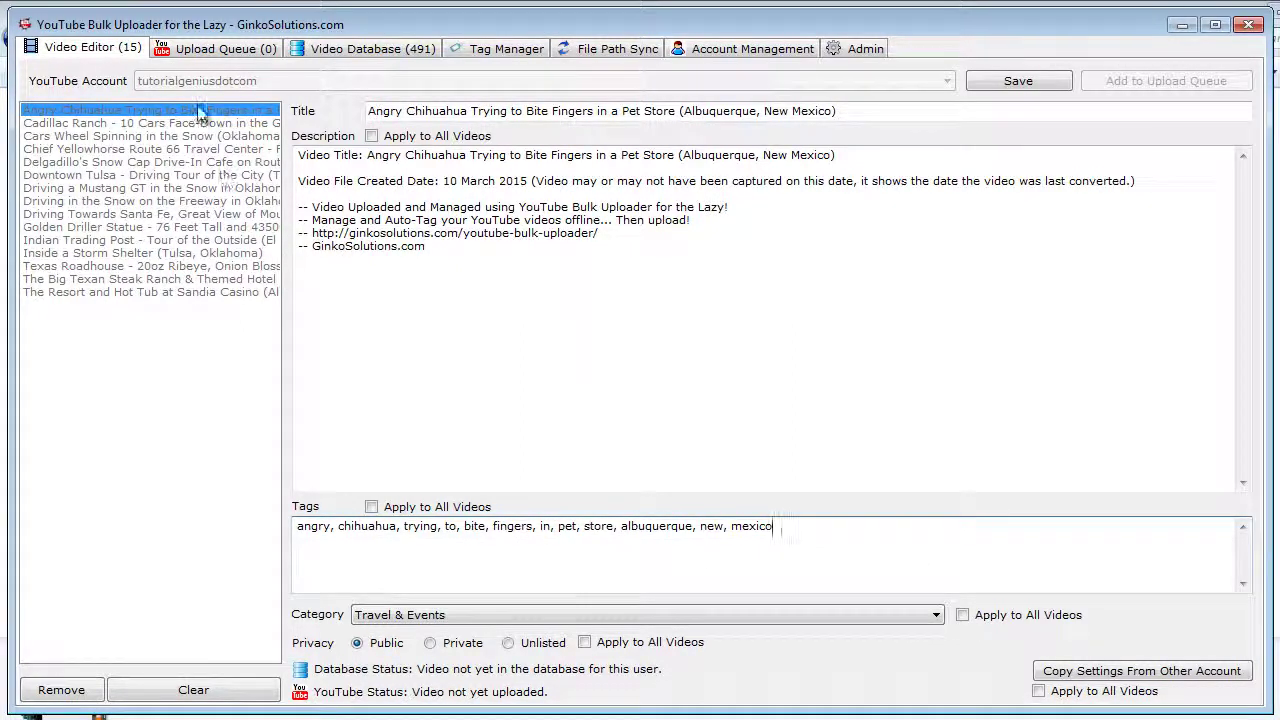
left_click(962, 615)
left_click(906, 617)
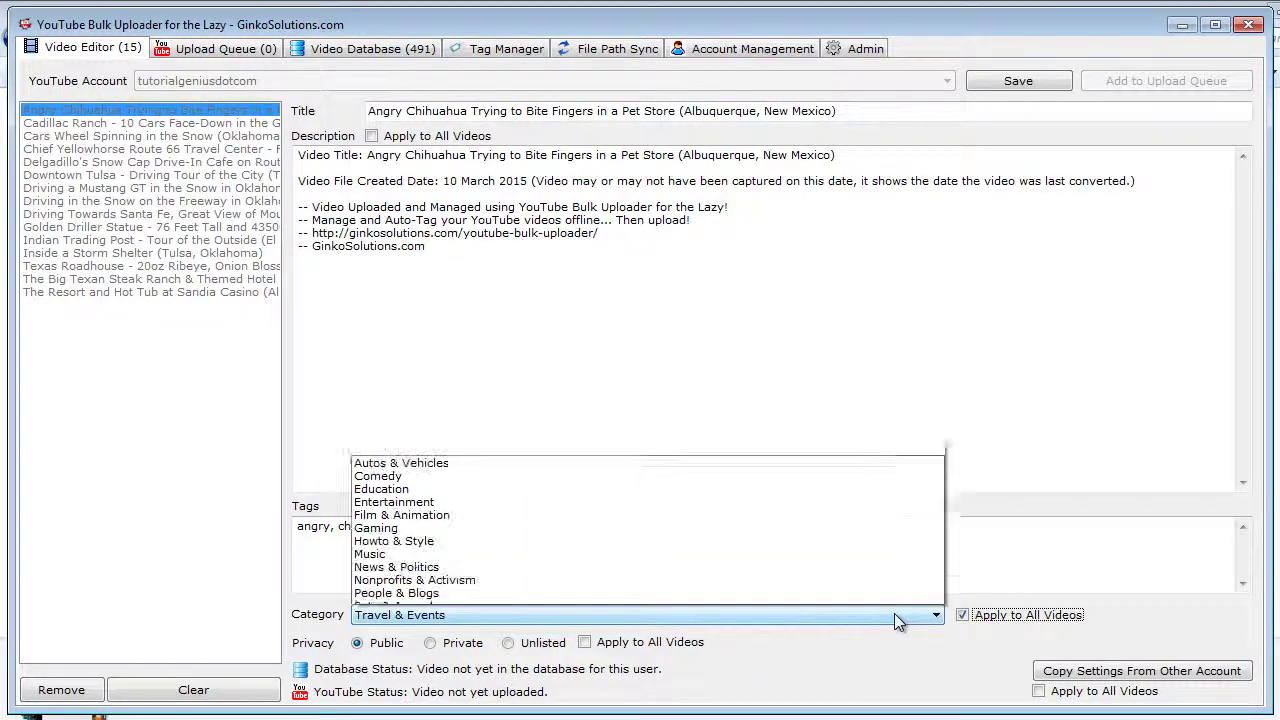
left_click(876, 603)
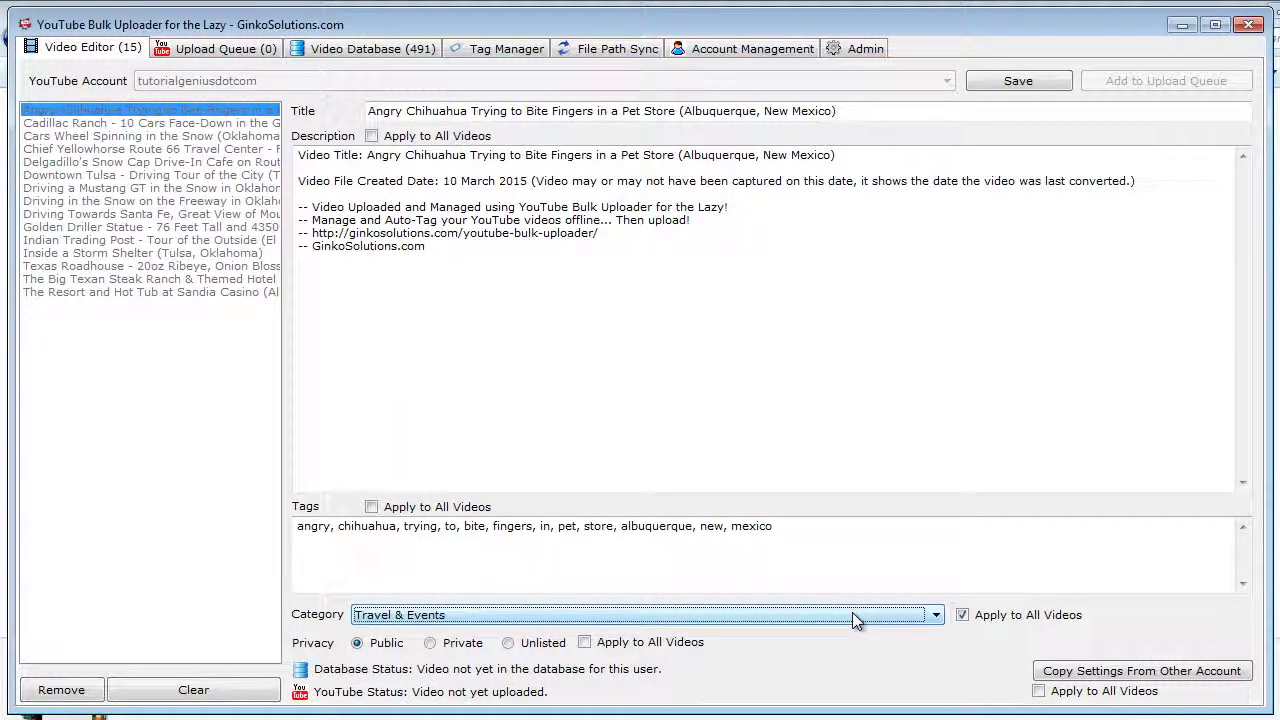
left_click(1013, 80)
Go through the videos from Cadillac Ranch to Texas Roadhouse, checking the category set on each.
key("Down")
key("Down")
key("Down")
key("Down")
key("Down")
key("Down")
key("Down")
key("Down")
key("Down")
key("Down")
key("Down")
key("Down")
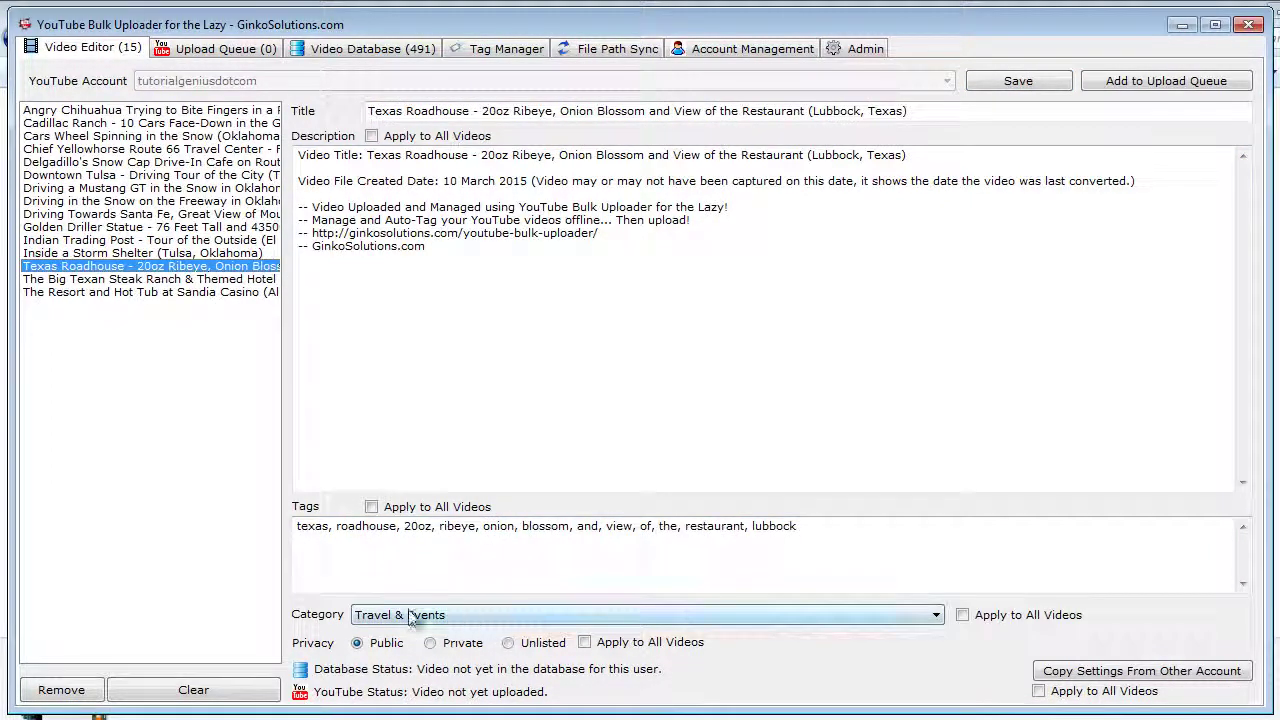
Examine the Texas Roadhouse video's options for applying its tags, description and privacy to all videos.
left_click(840, 551)
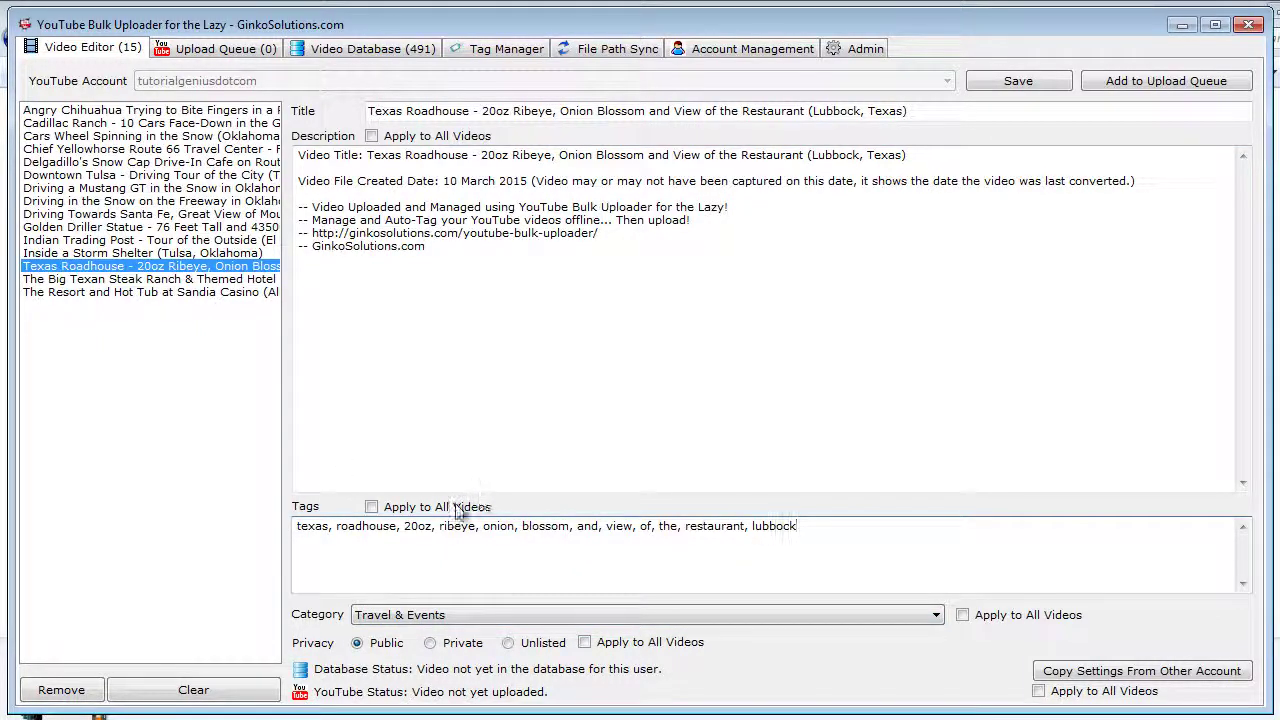
left_click(457, 510)
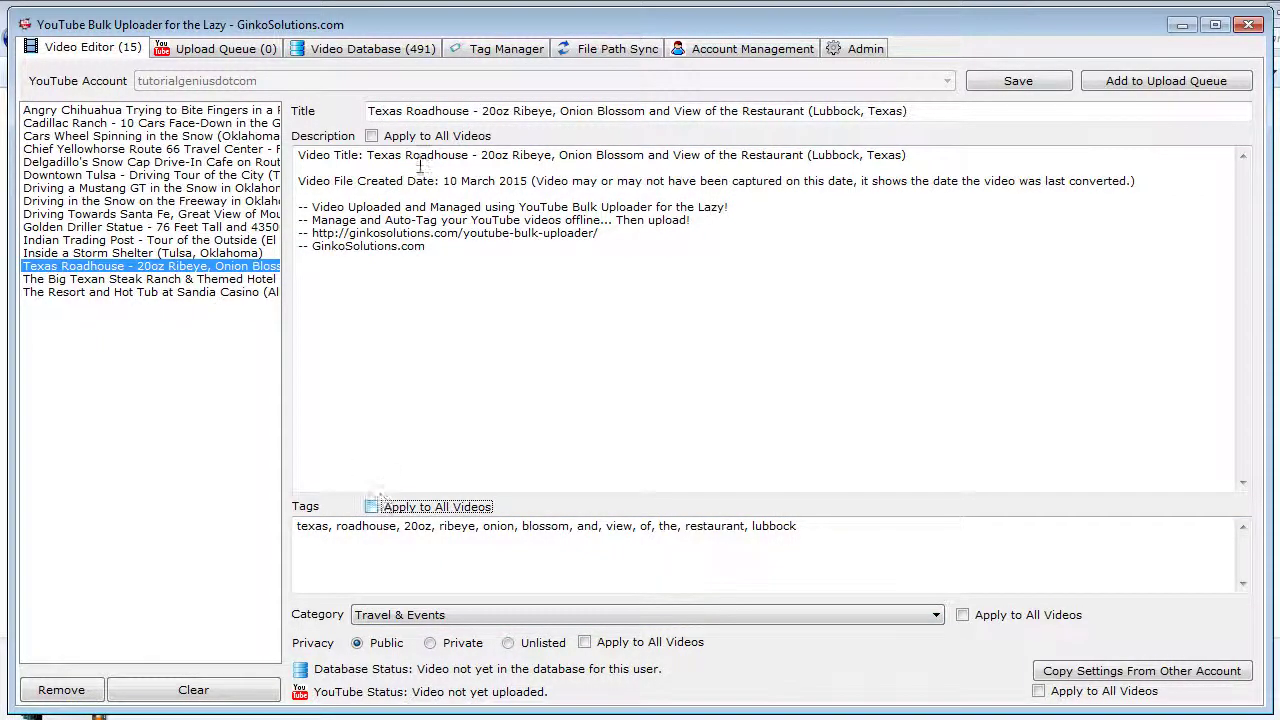
left_click(400, 136)
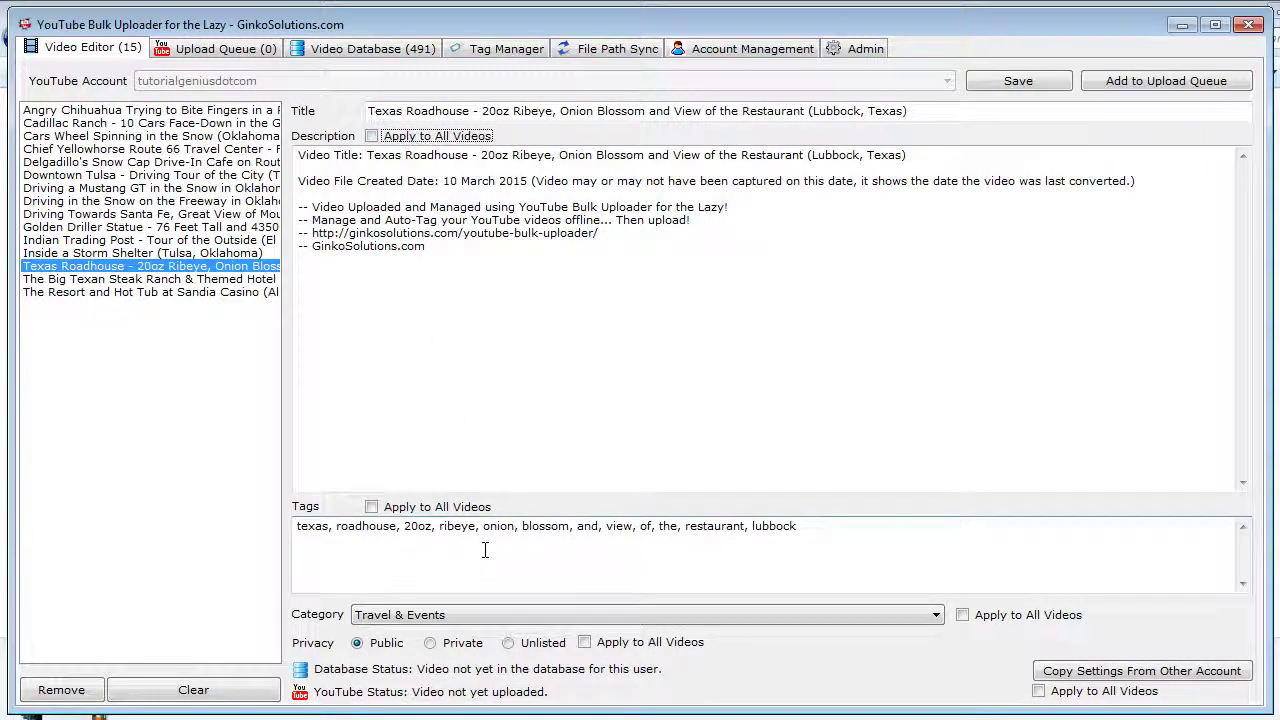
left_click(617, 647)
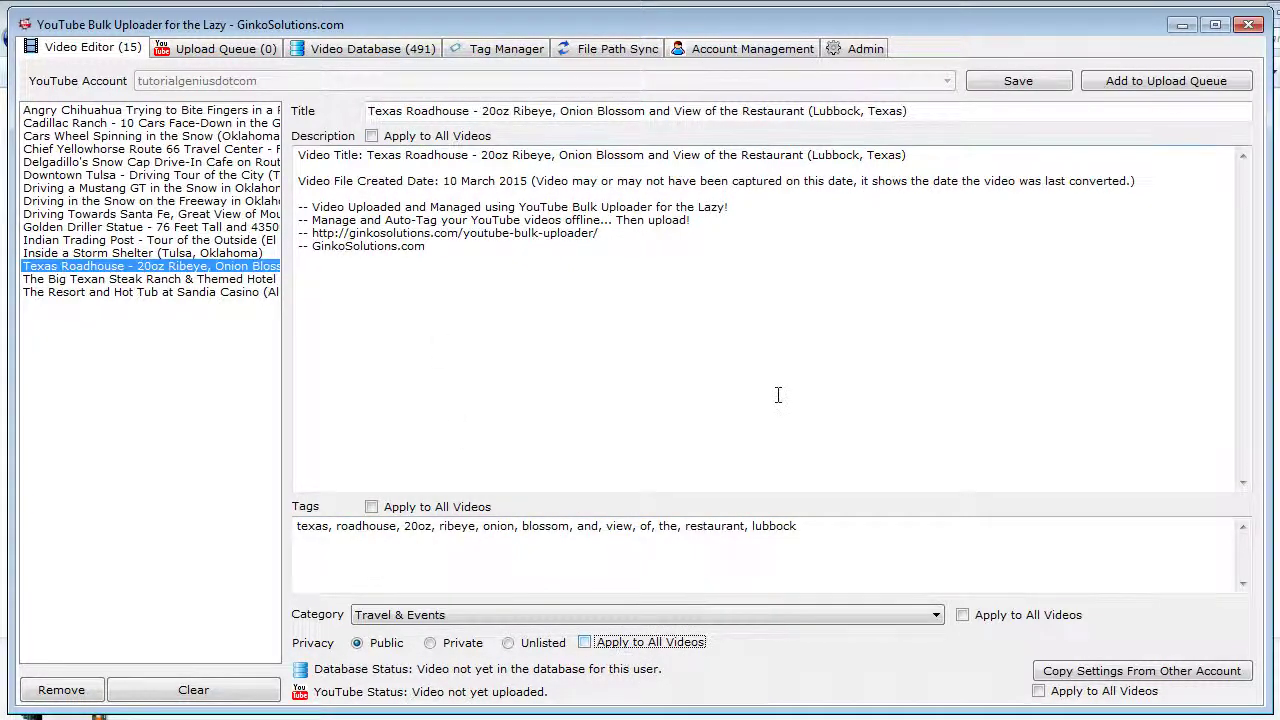
left_click(591, 297)
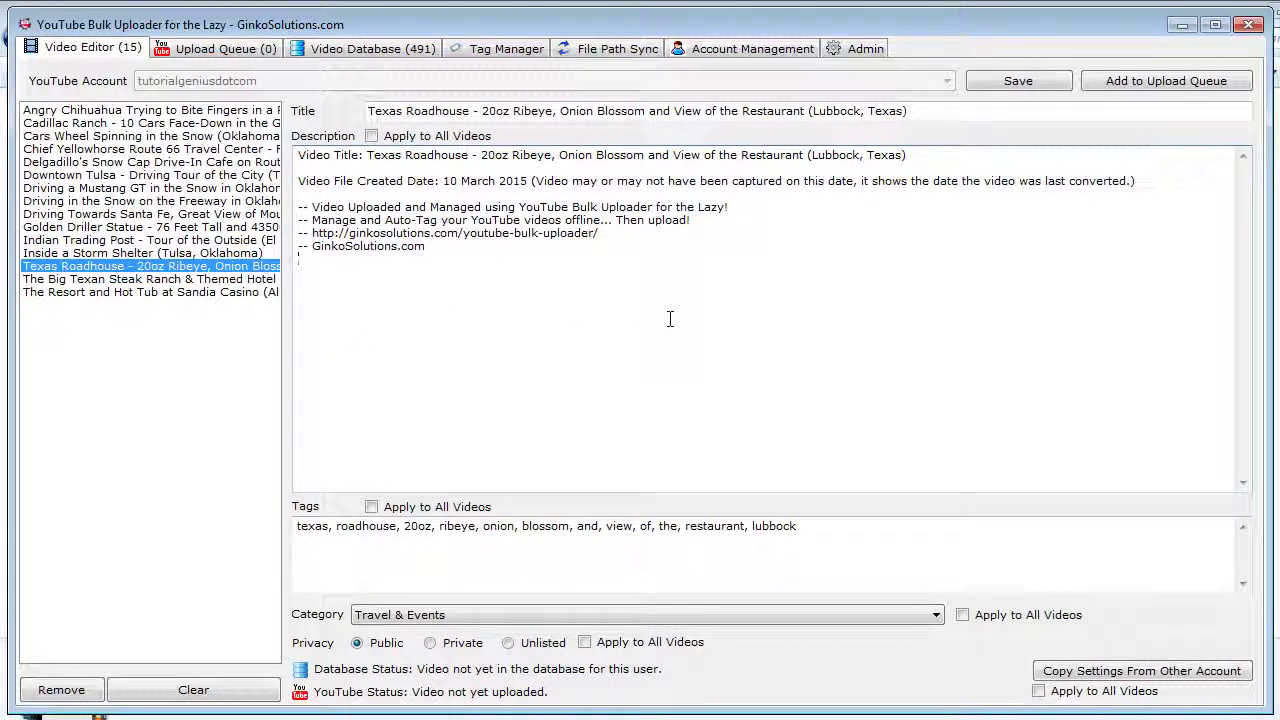
Compare the descriptions and tags of several videos, including Delgadillo's Snow Cap, Indian Trading Post, Driving Towards Santa Fe and the Mustang GT.
left_click_drag(440, 290, 276, 140)
left_click(84, 165)
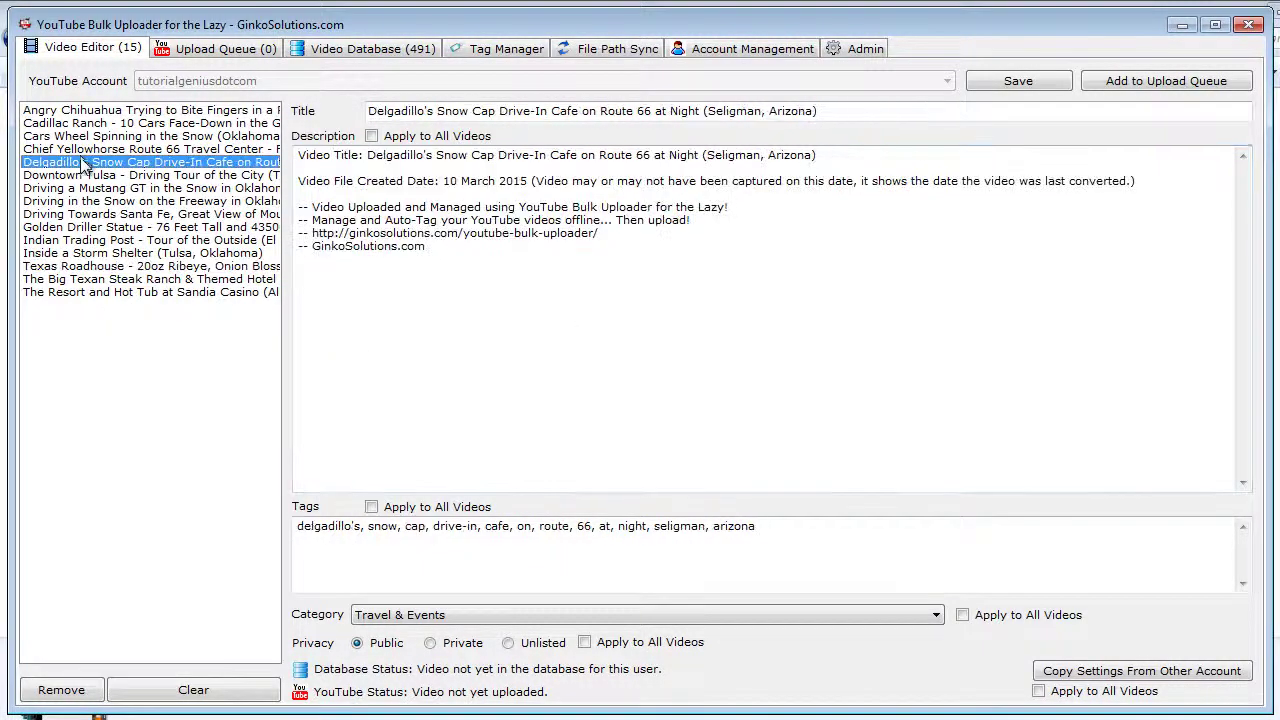
left_click(90, 214)
left_click(94, 266)
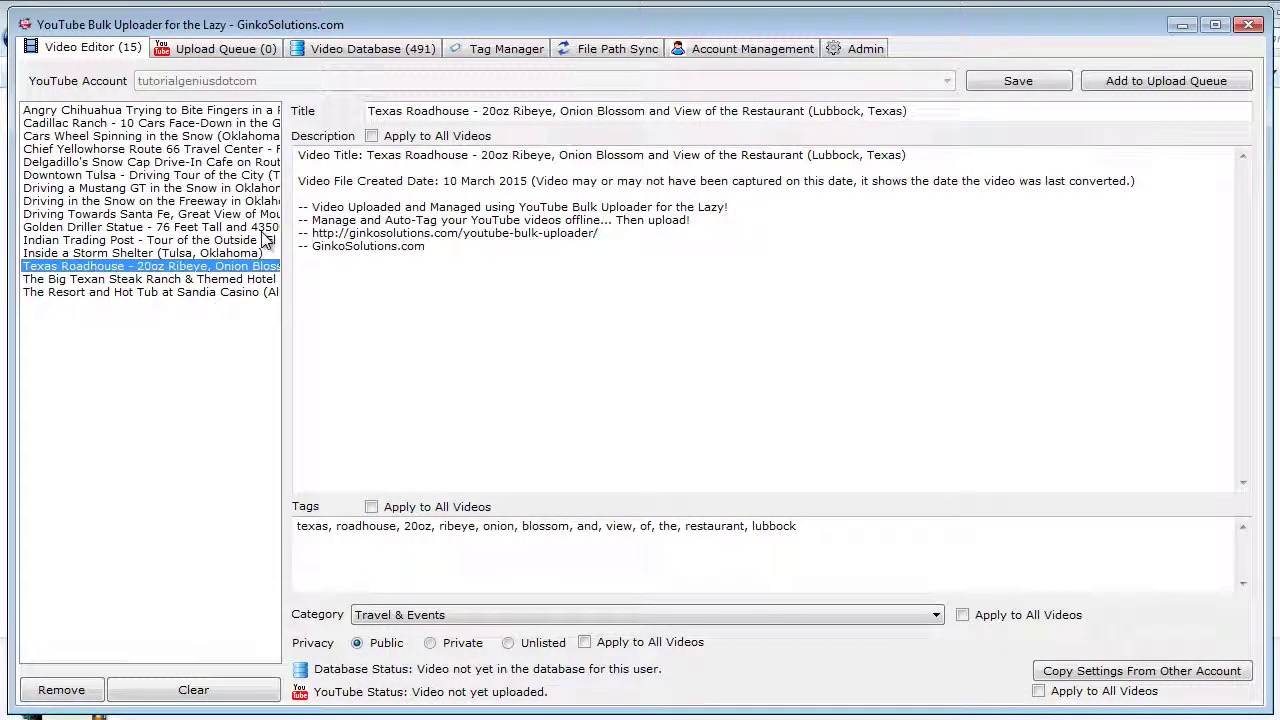
left_click(120, 110)
left_click(110, 175)
left_click(157, 240)
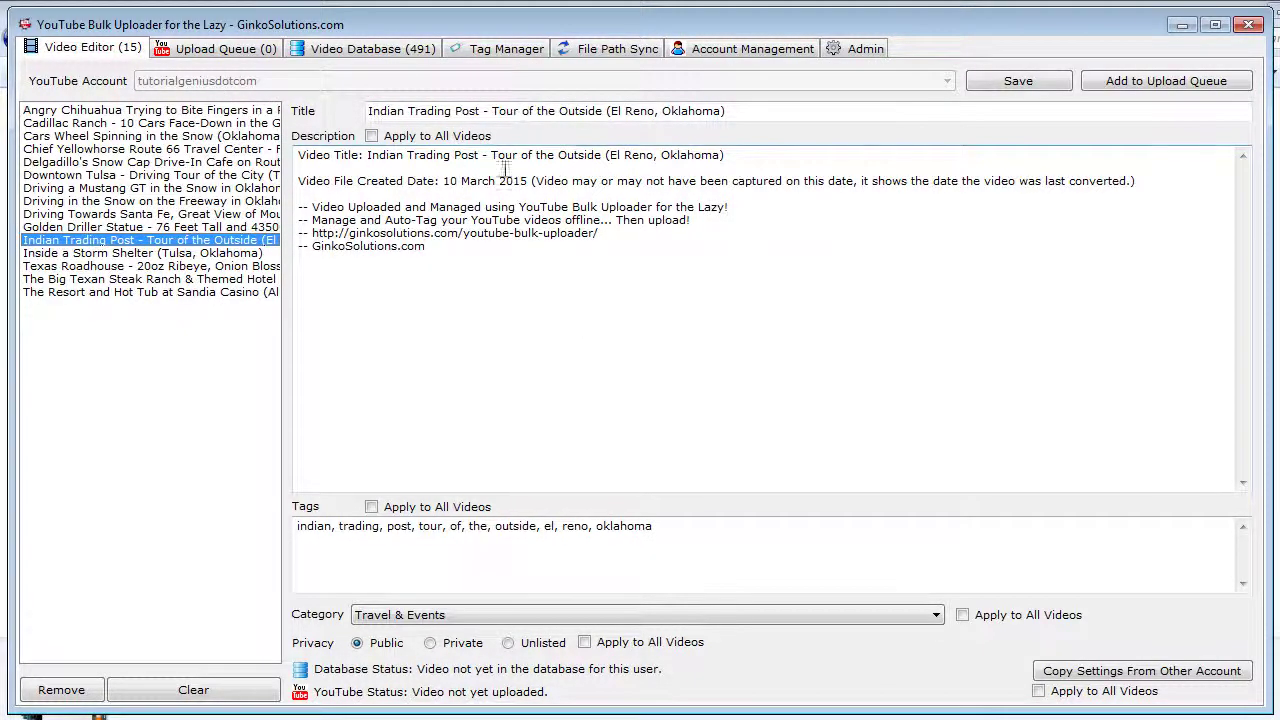
left_click(185, 214)
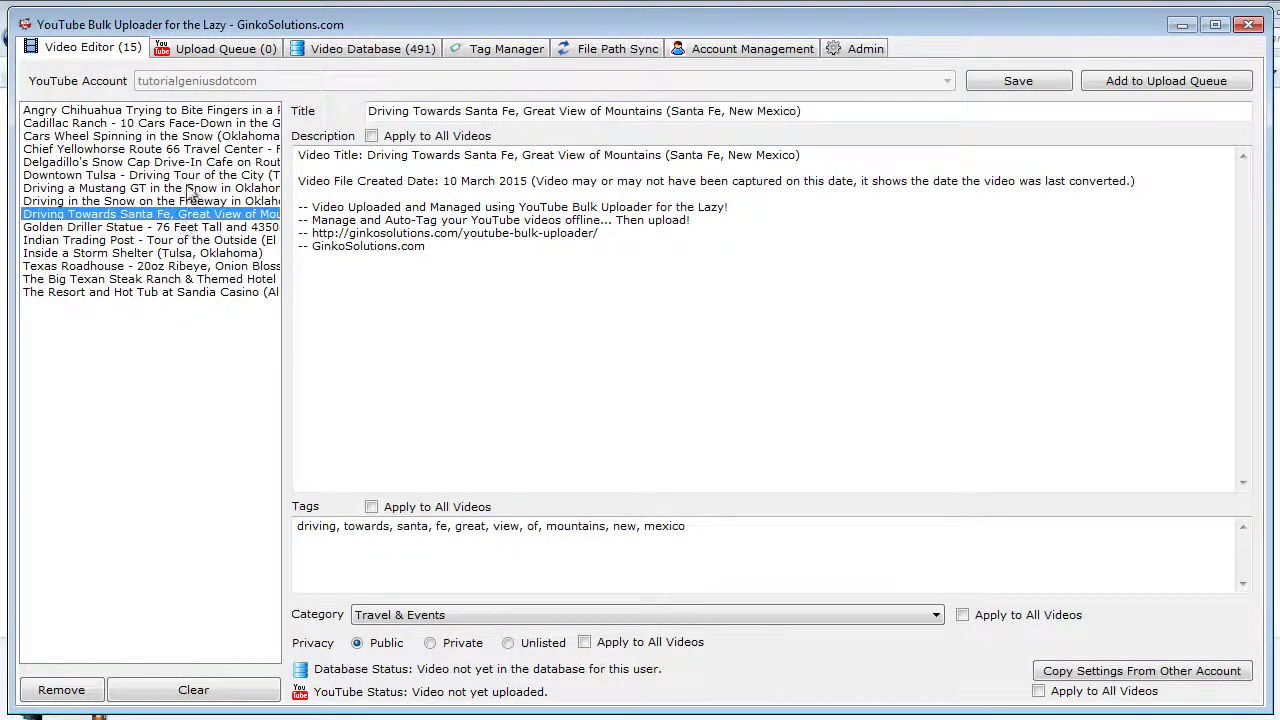
left_click(190, 188)
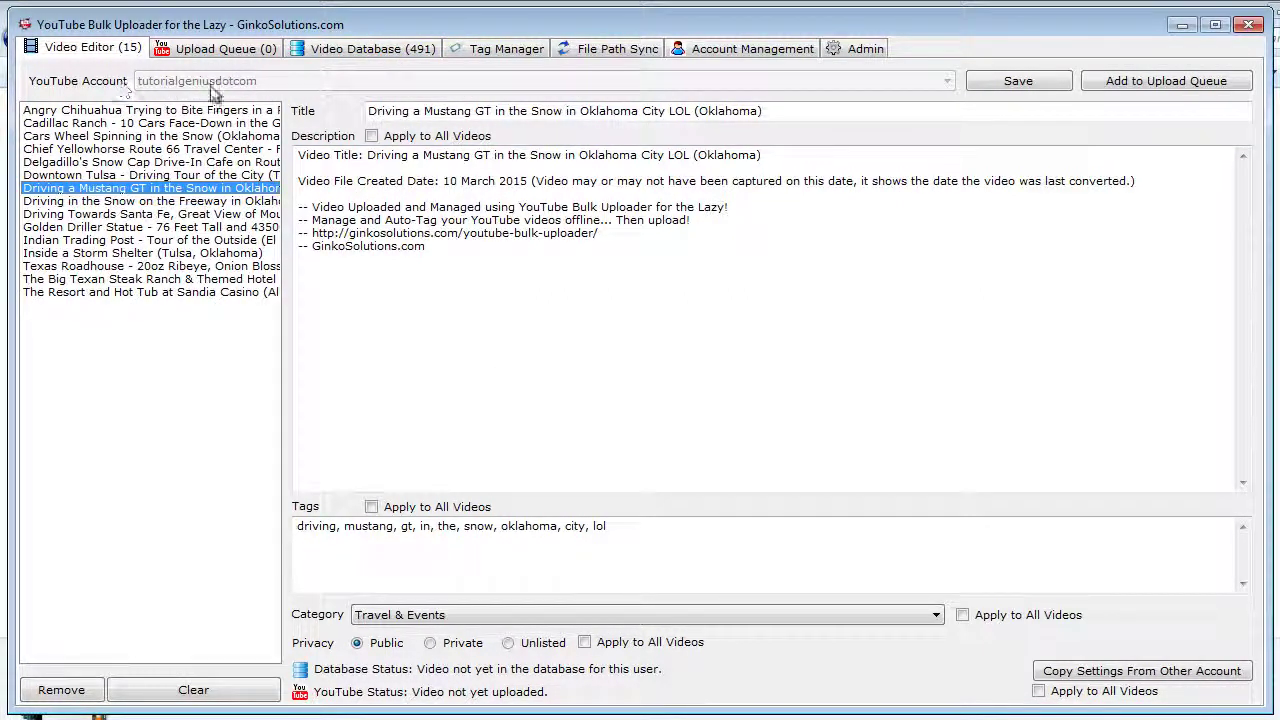
Examine the option for copying settings from another account and review more videos' details, including Indian Trading Post and Angry Chihuahua.
left_click(1039, 692)
left_click(589, 303)
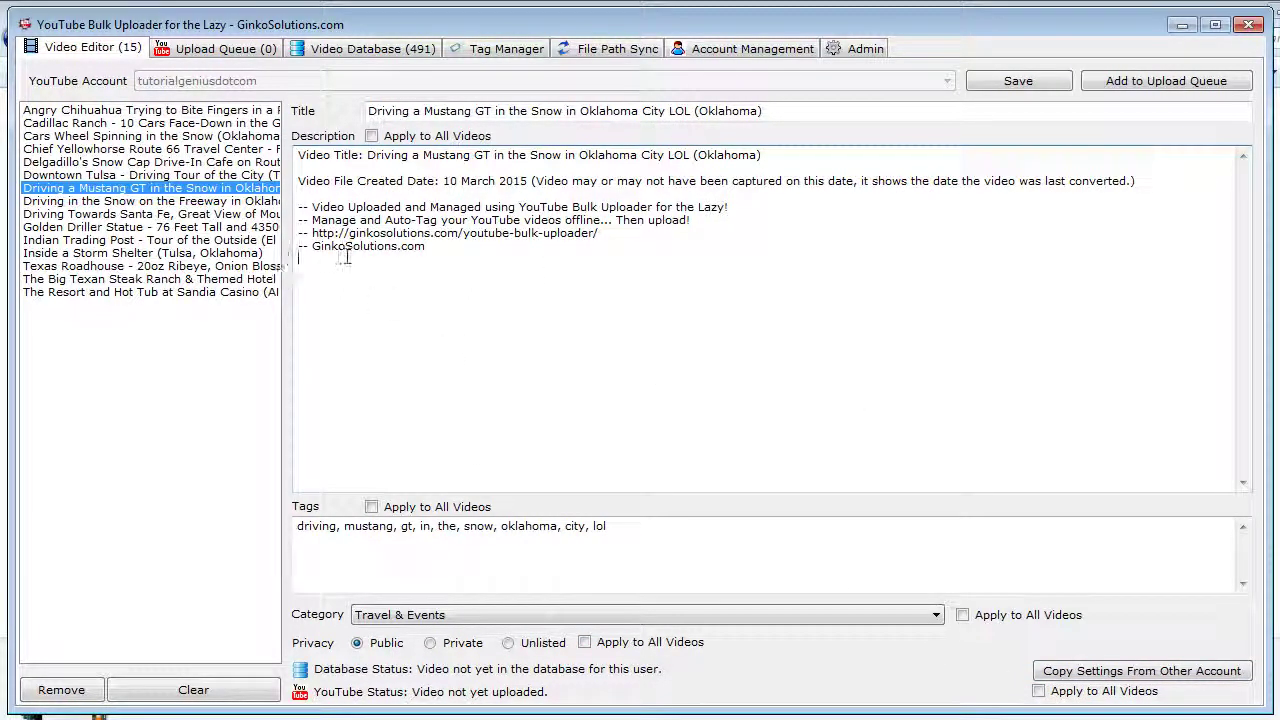
left_click(243, 242)
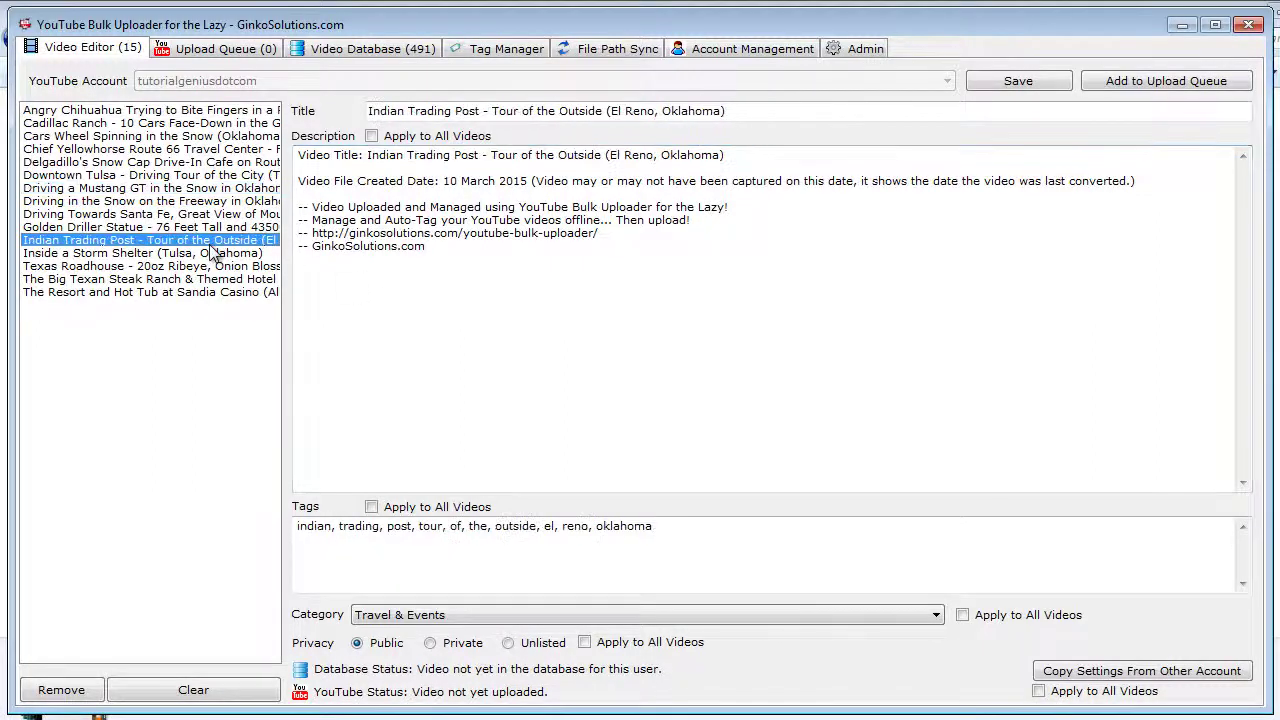
left_click(208, 178)
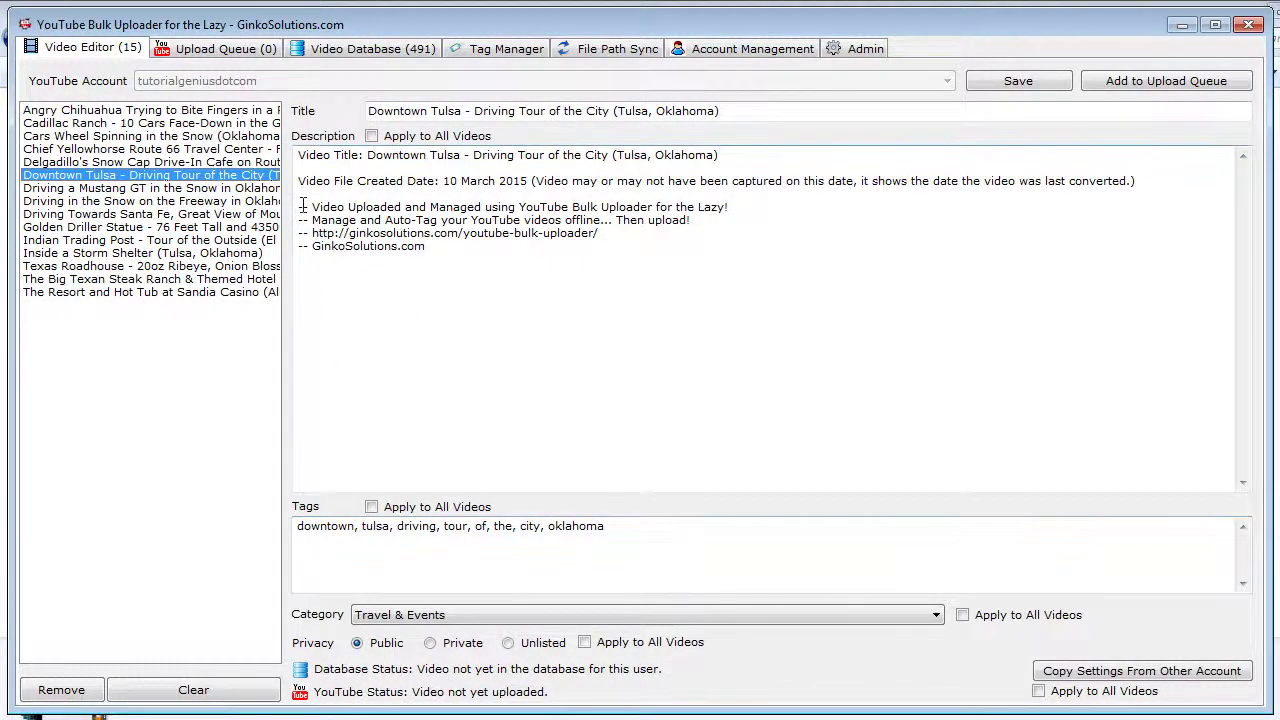
left_click(216, 111)
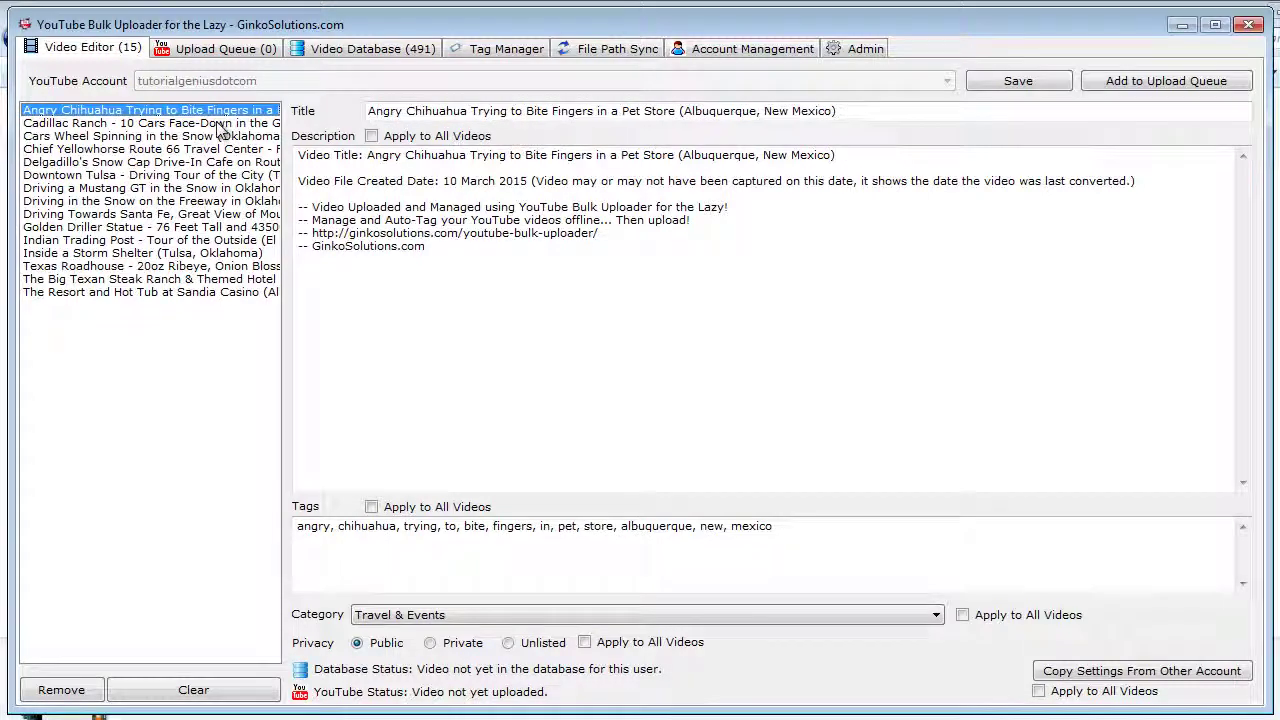
left_click(218, 123)
left_click(224, 149)
Try to add another tag at the end of the Downtown Tulsa video's tags.
left_click(222, 177)
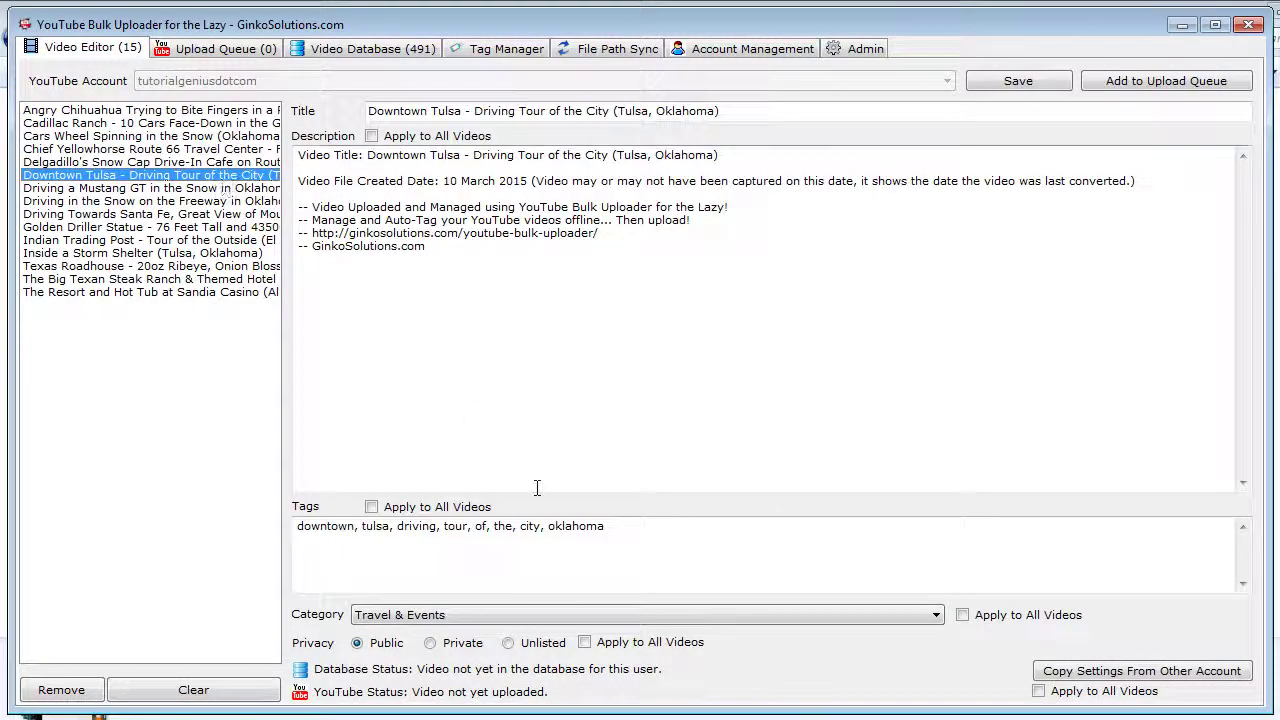
left_click(654, 549)
type(",")
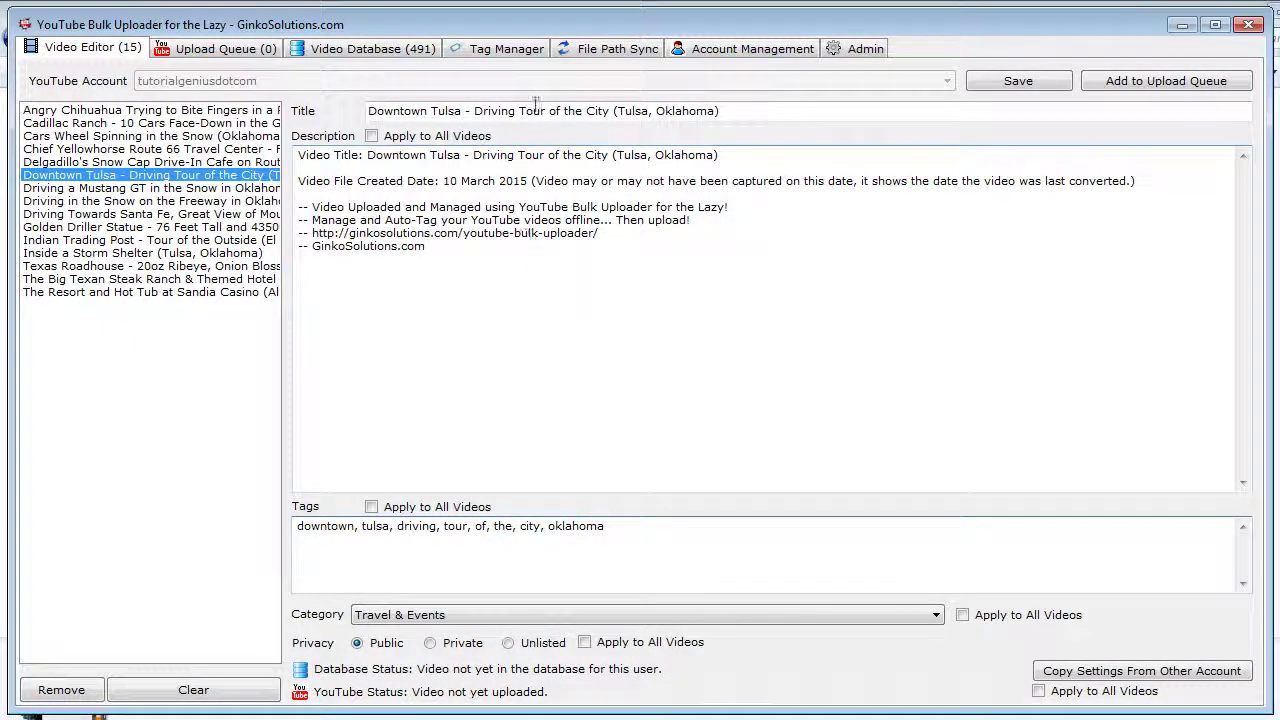
Start a new predefined tag in the Tag Manager and name it "border collie".
left_click(495, 52)
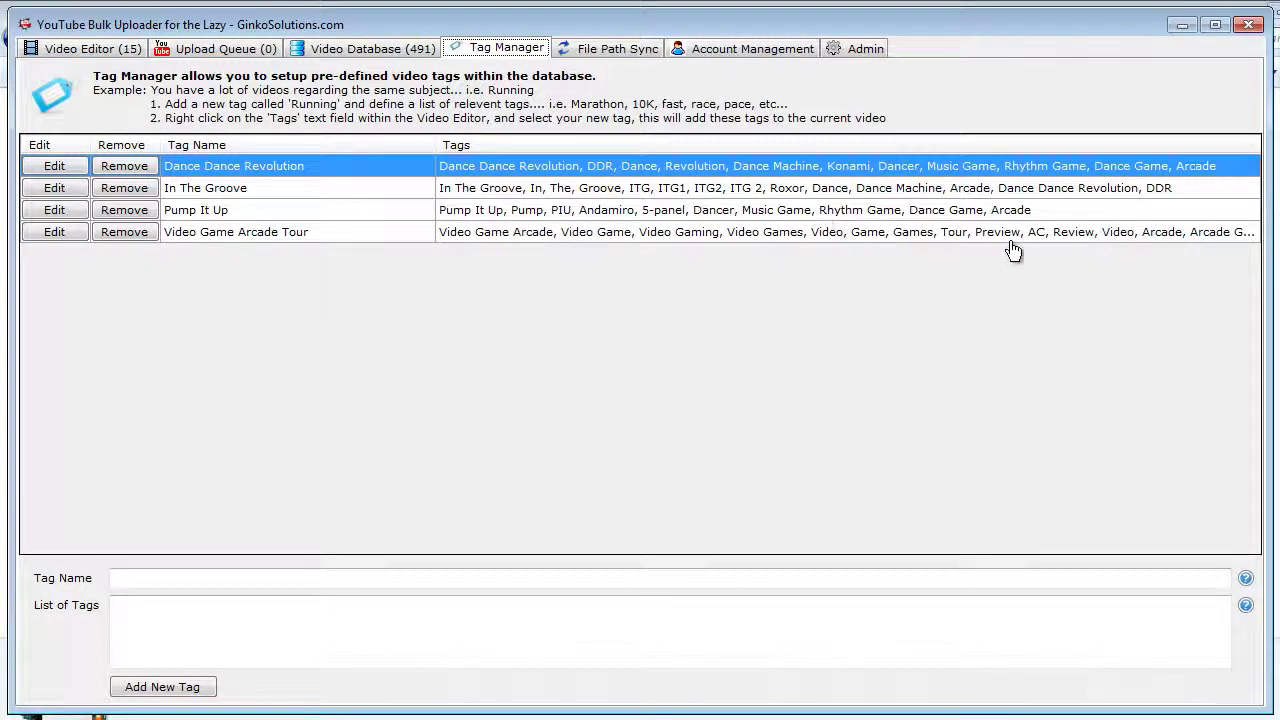
left_click(169, 577)
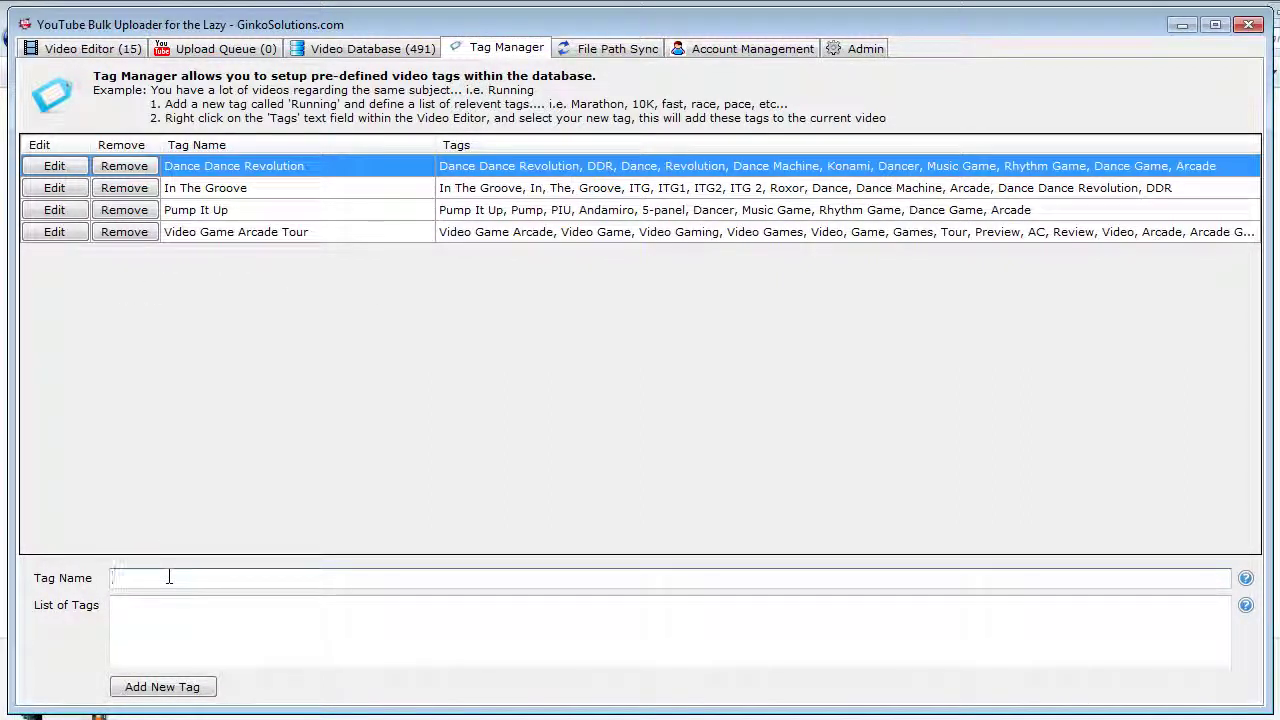
left_click(211, 608)
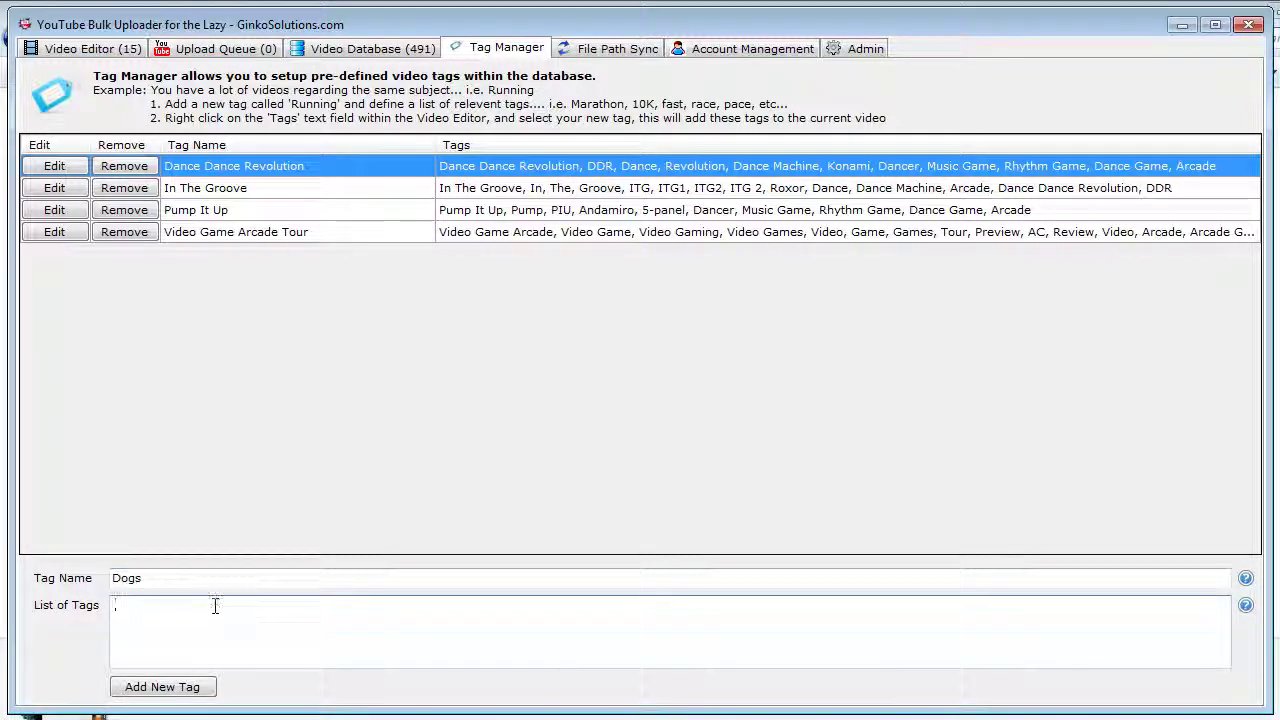
key("shift+Tab")
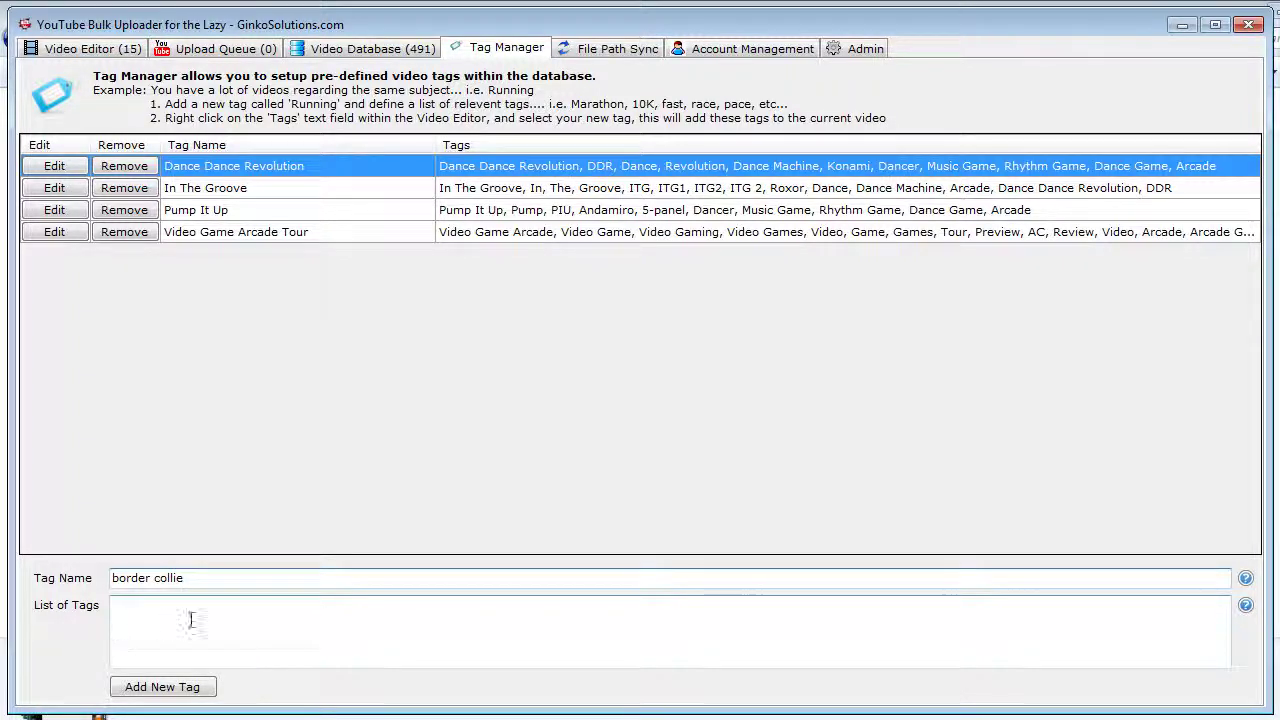
Give the new tag the list "border collie, border, collie, dog, doggie, clever, smart, tricks" and add it to the database.
left_click(191, 620)
type("border col")
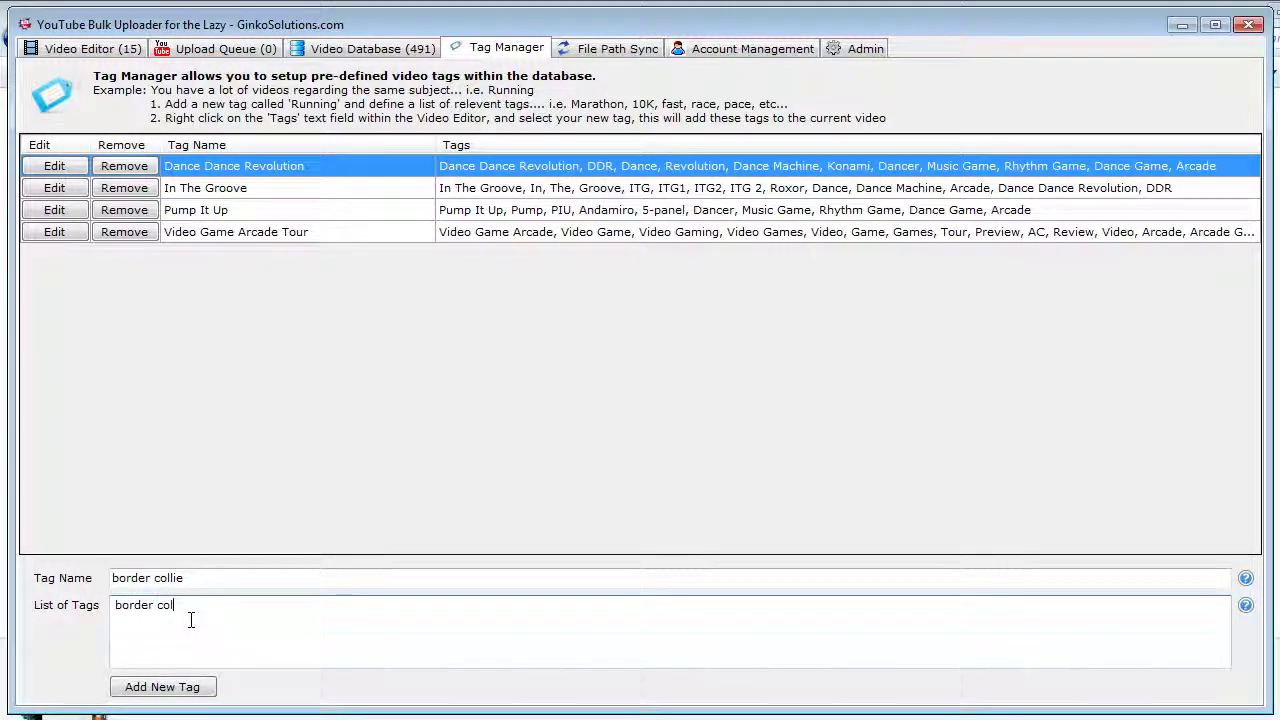
type("lie, border, collie, dog, doggi")
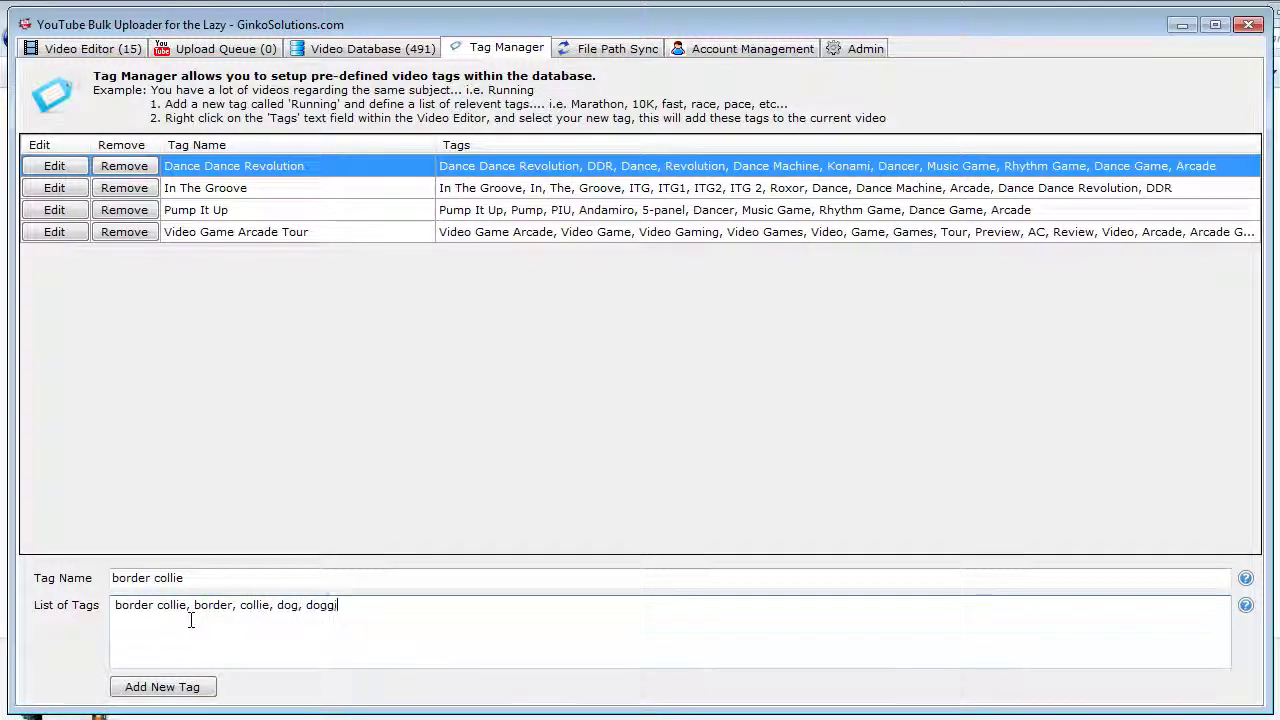
type("e, clever, smart")
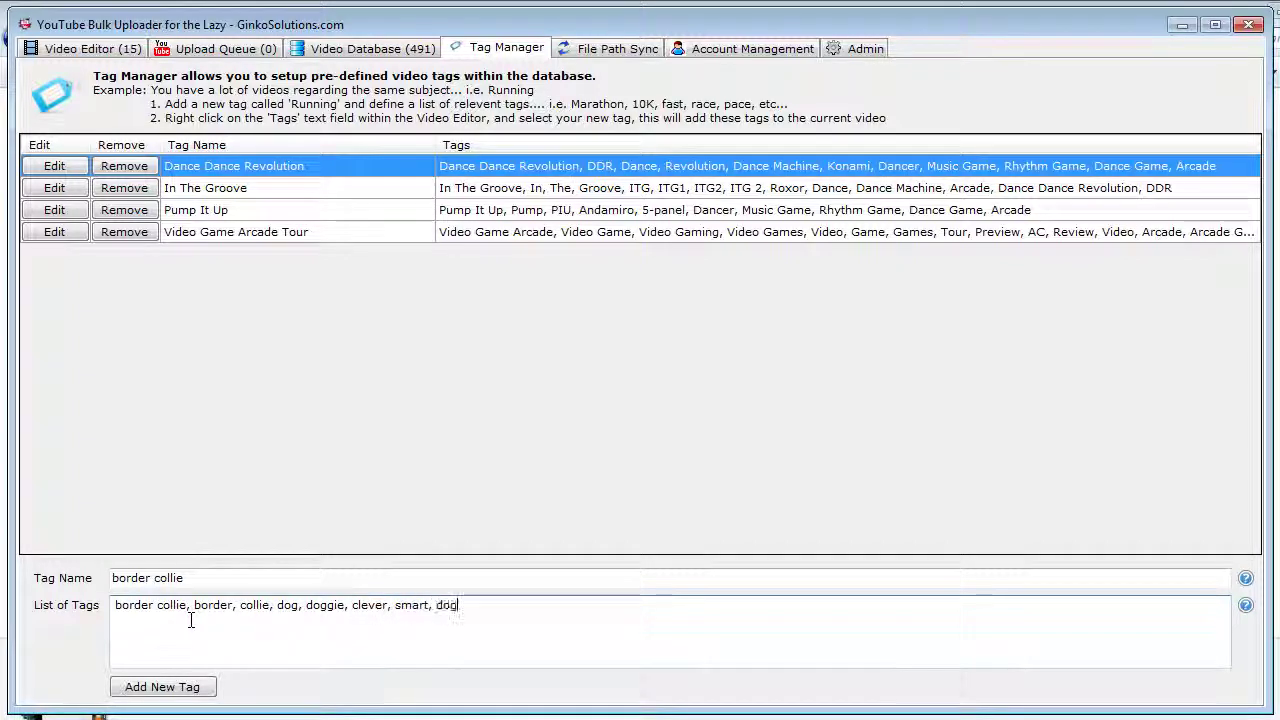
type(", tricks")
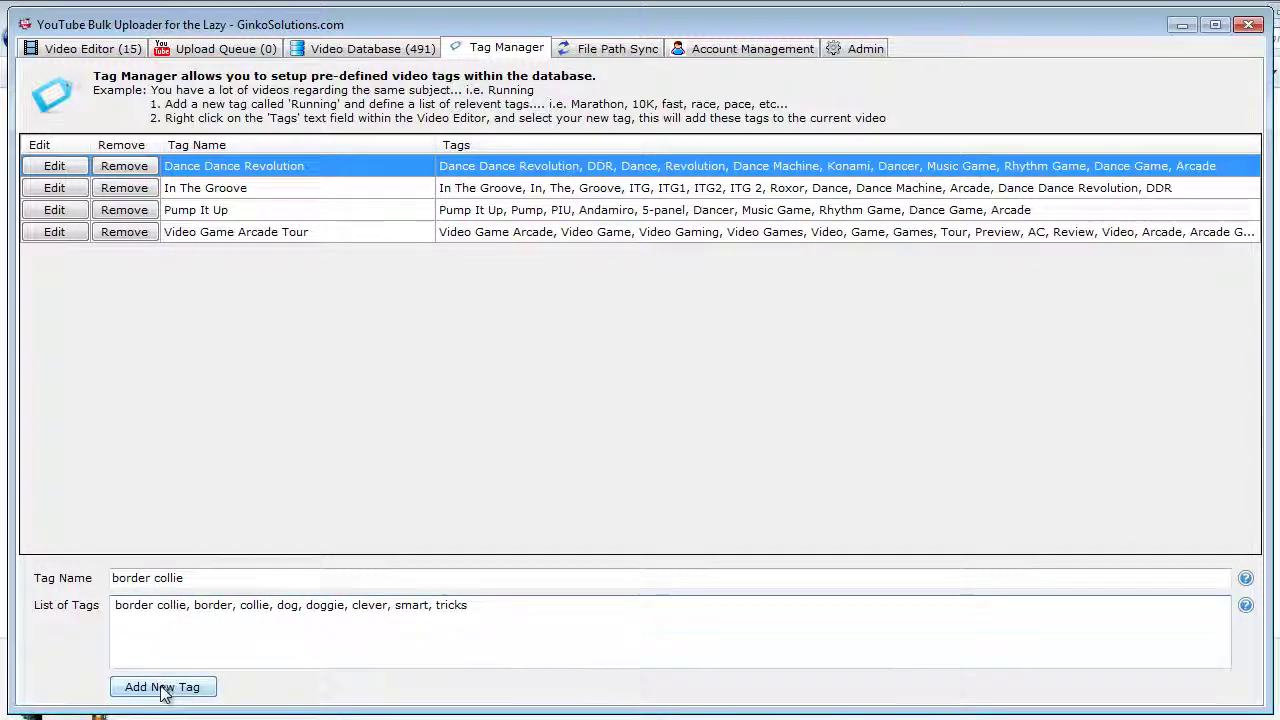
left_click(162, 688)
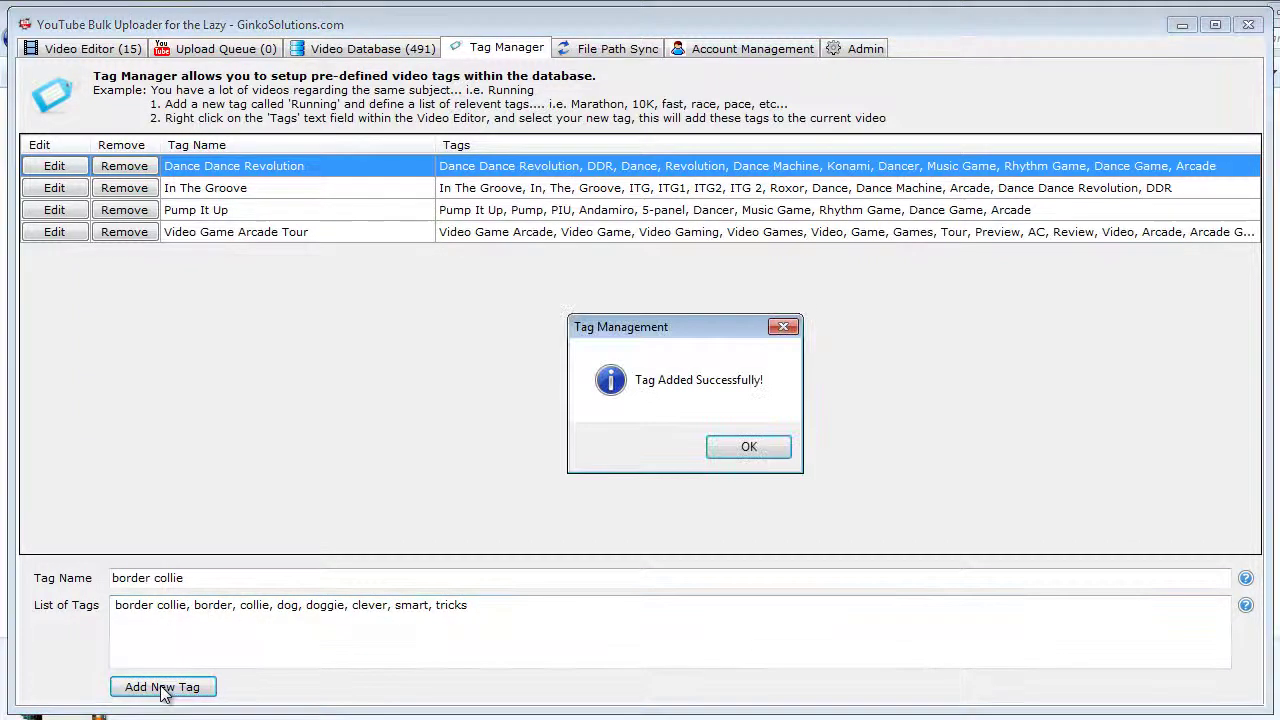
left_click(745, 450)
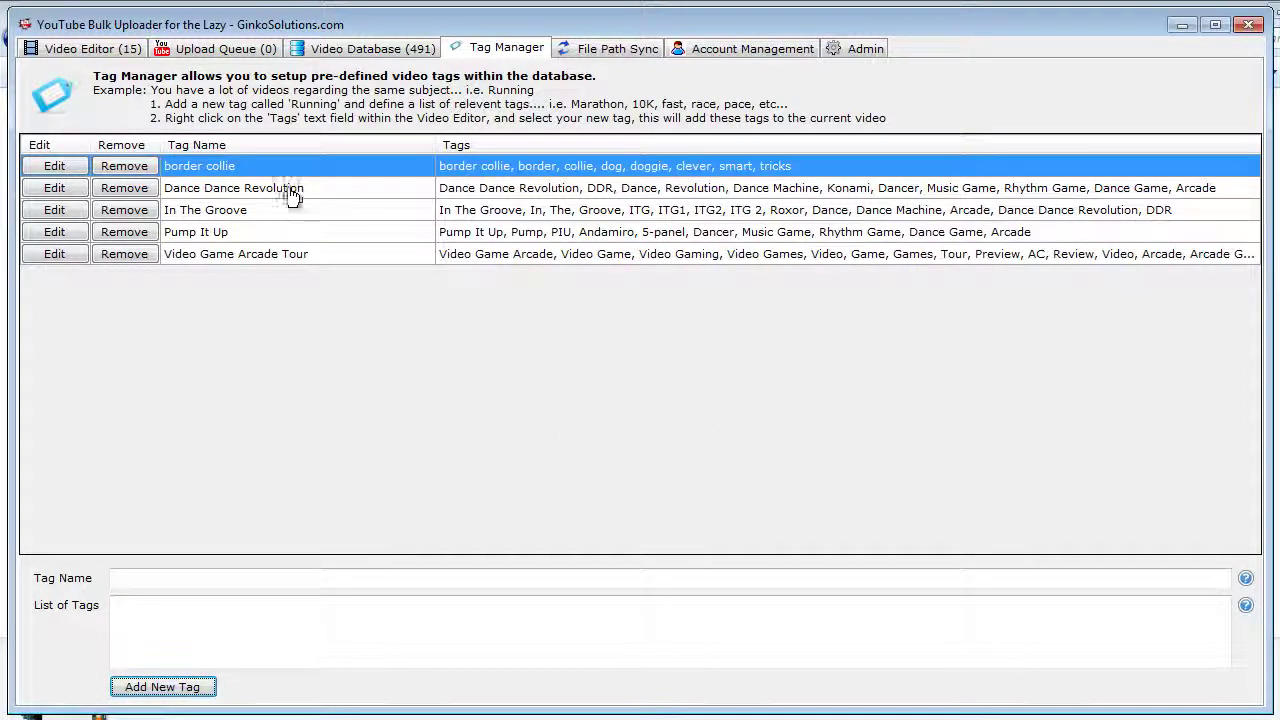
Append the predefined "border collie" tag set to the Angry Chihuahua video's tags.
left_click(100, 48)
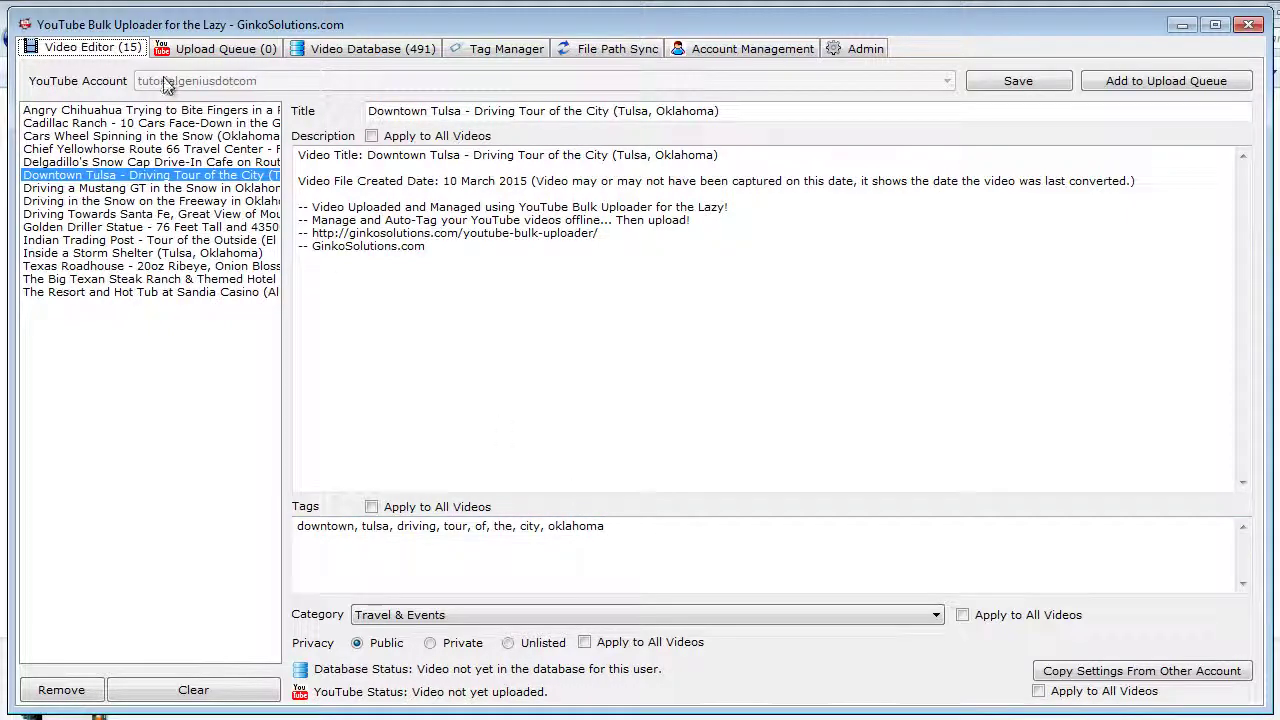
left_click(174, 110)
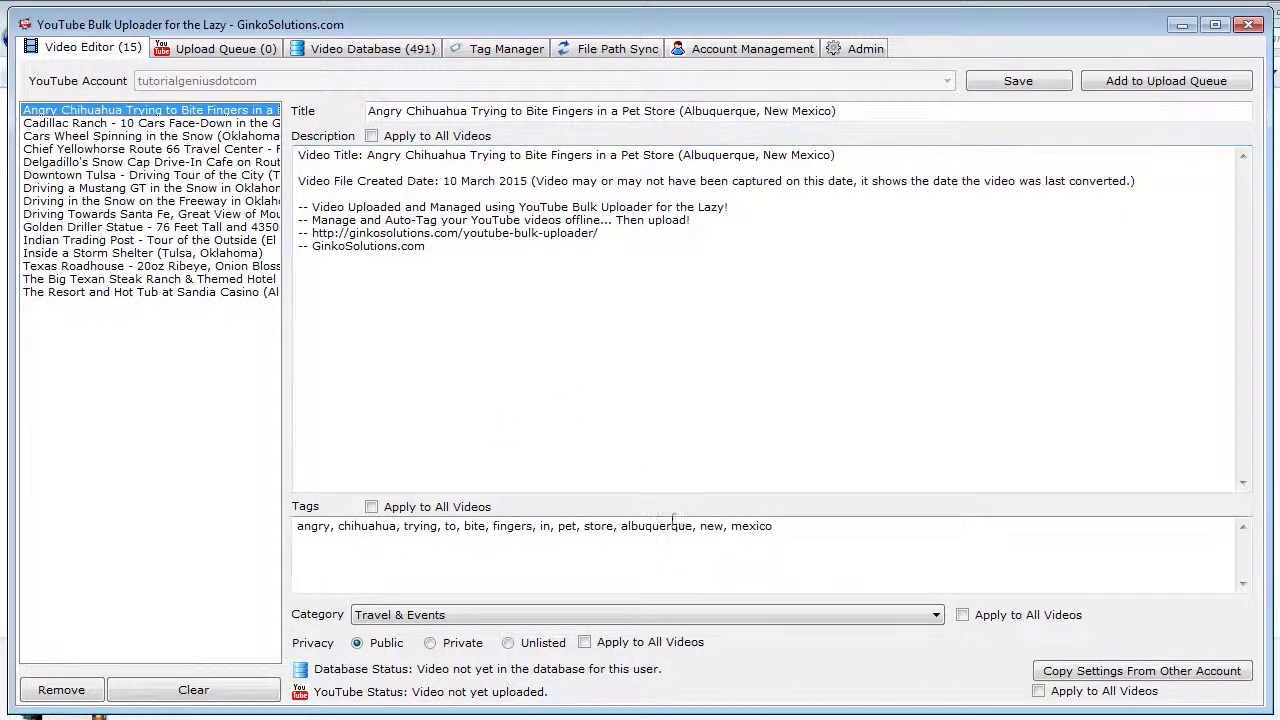
left_click(472, 111)
double_click(466, 111)
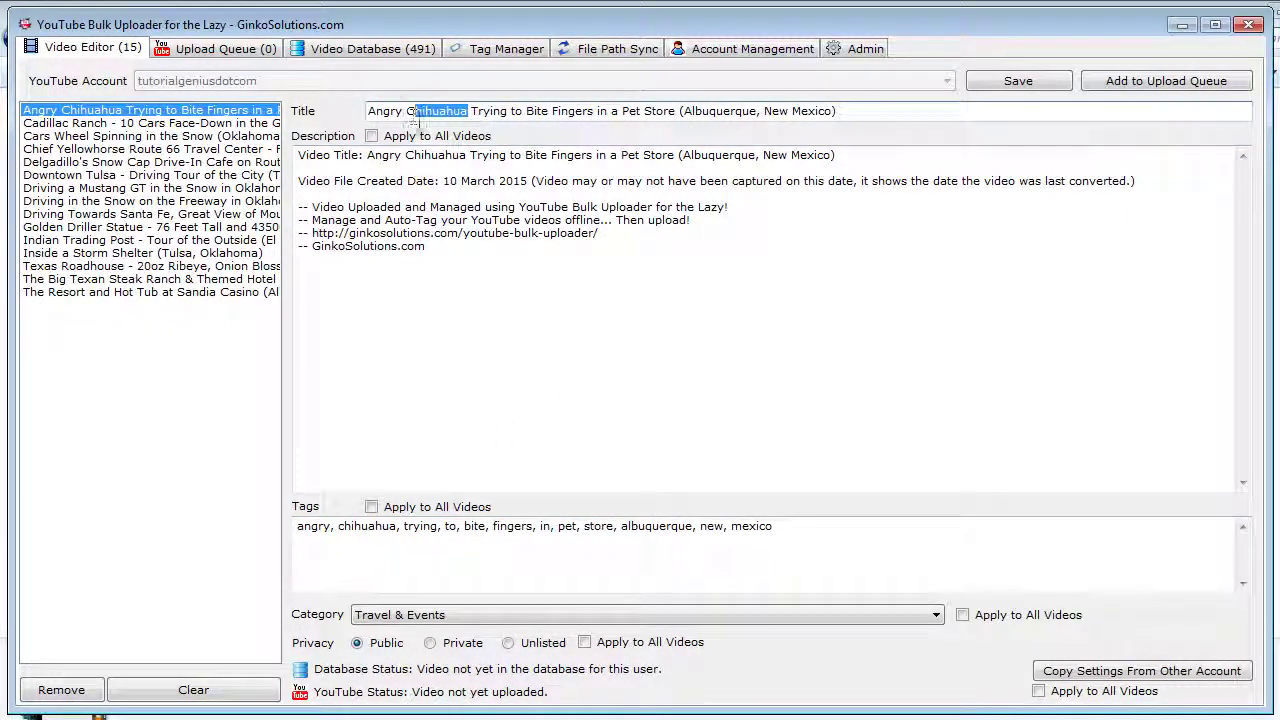
left_click(712, 526)
right_click(822, 538)
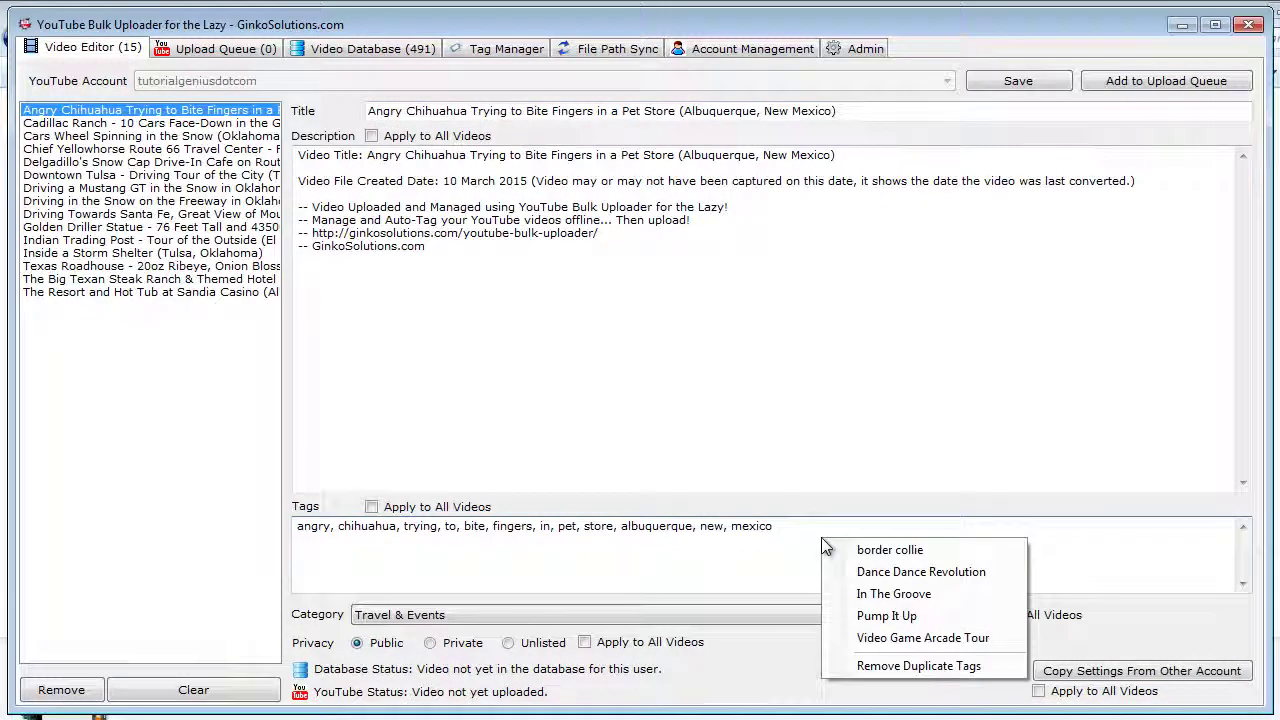
left_click(945, 549)
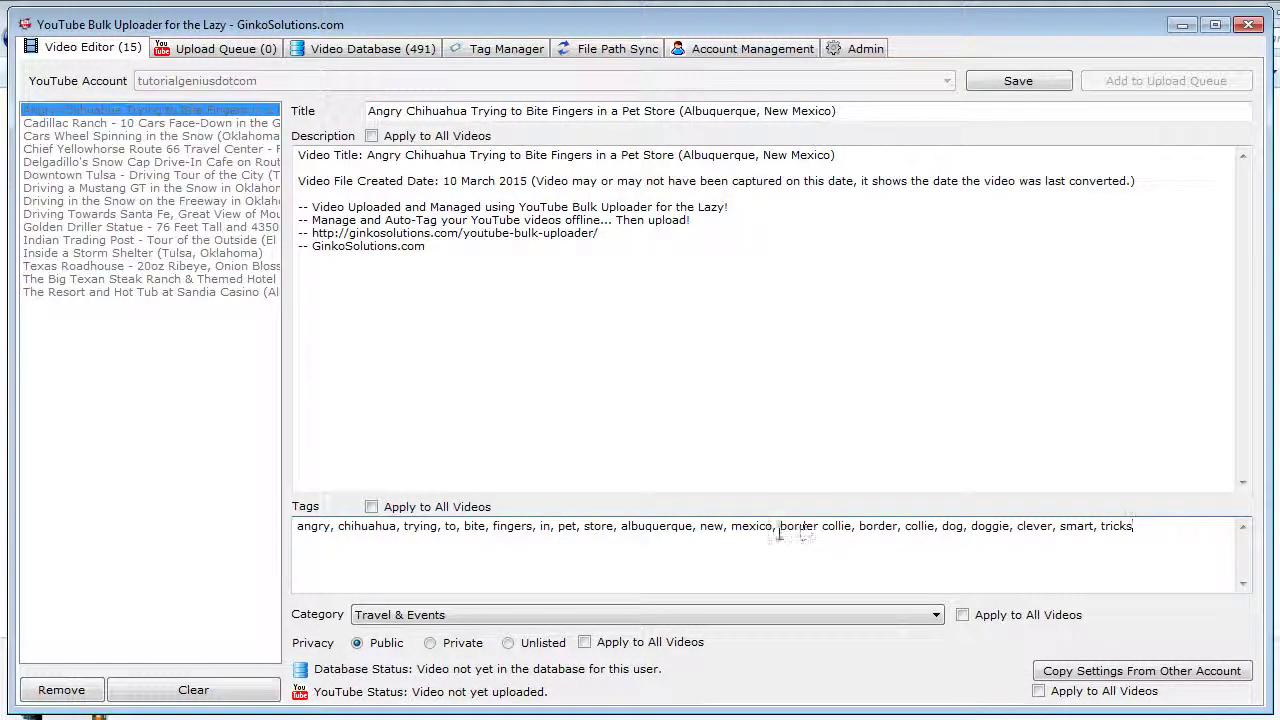
Remove the border collie tags from the Angry Chihuahua video and save it.
left_click_drag(779, 528, 1135, 526)
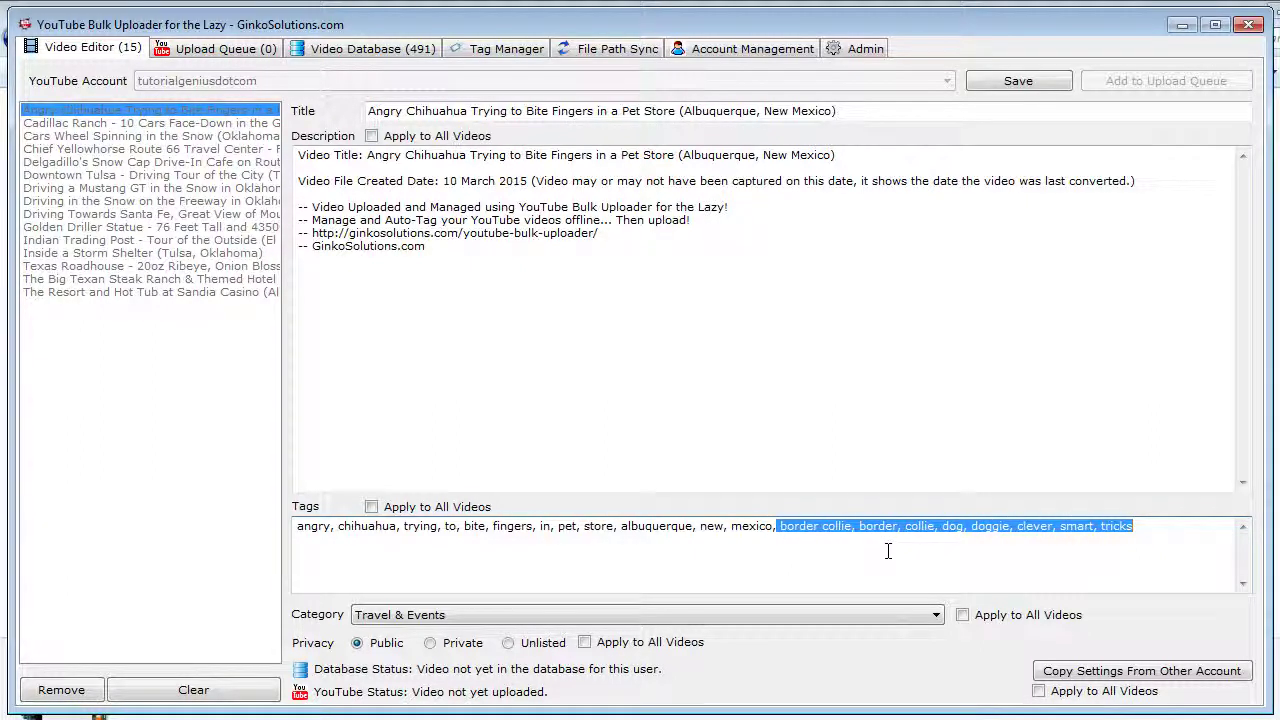
key("BackSpace")
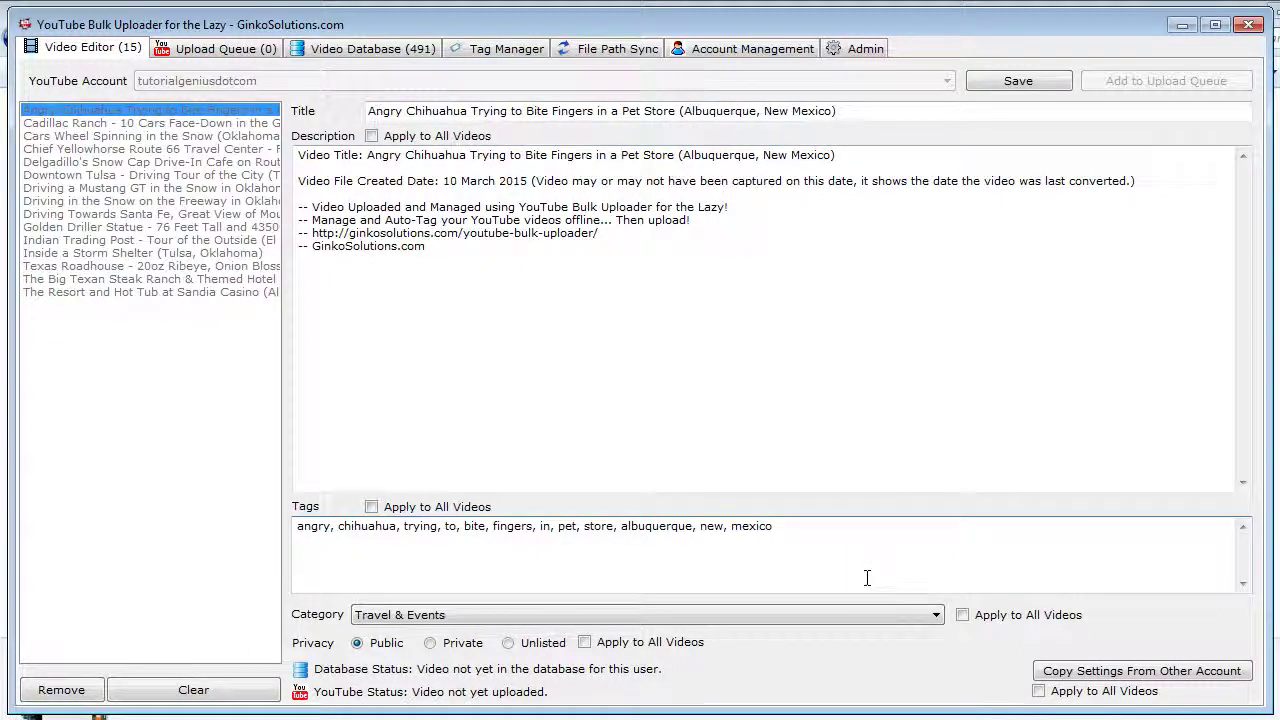
left_click(1012, 81)
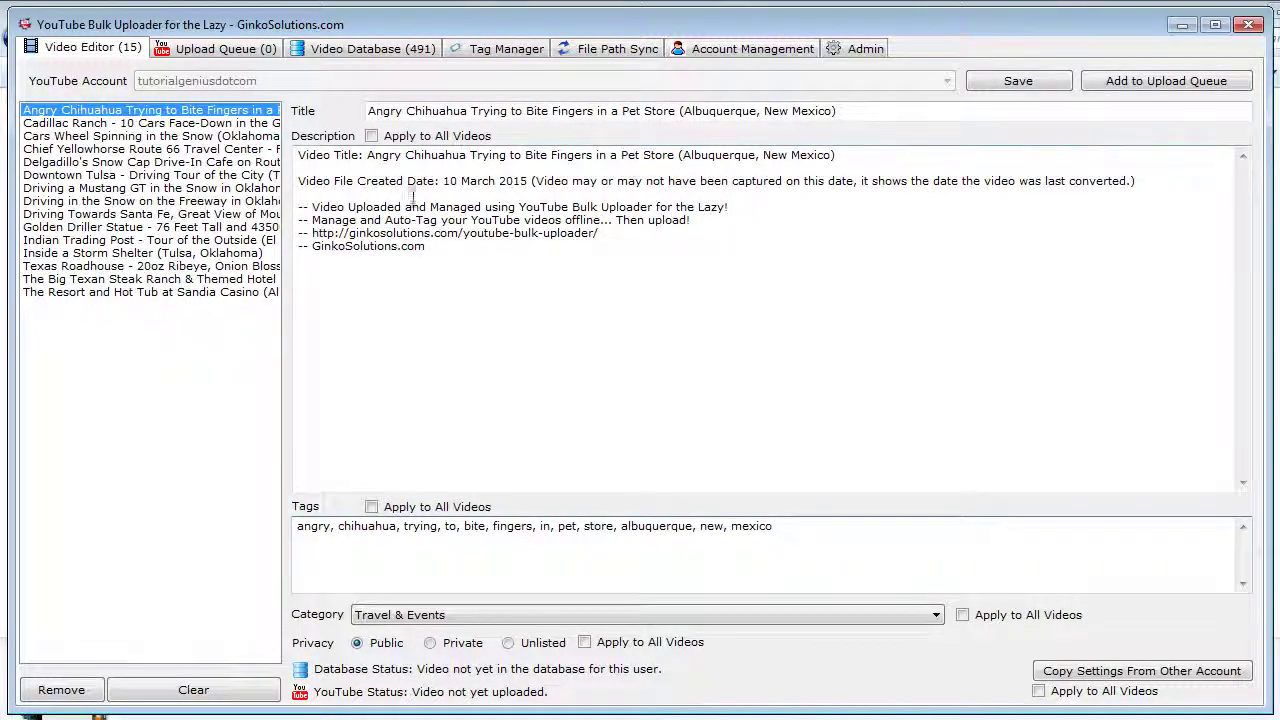
Review the predefined tag sets in the Tag Manager, including Dance Dance Revolution, In The Groove and Pump It Up.
left_click(508, 48)
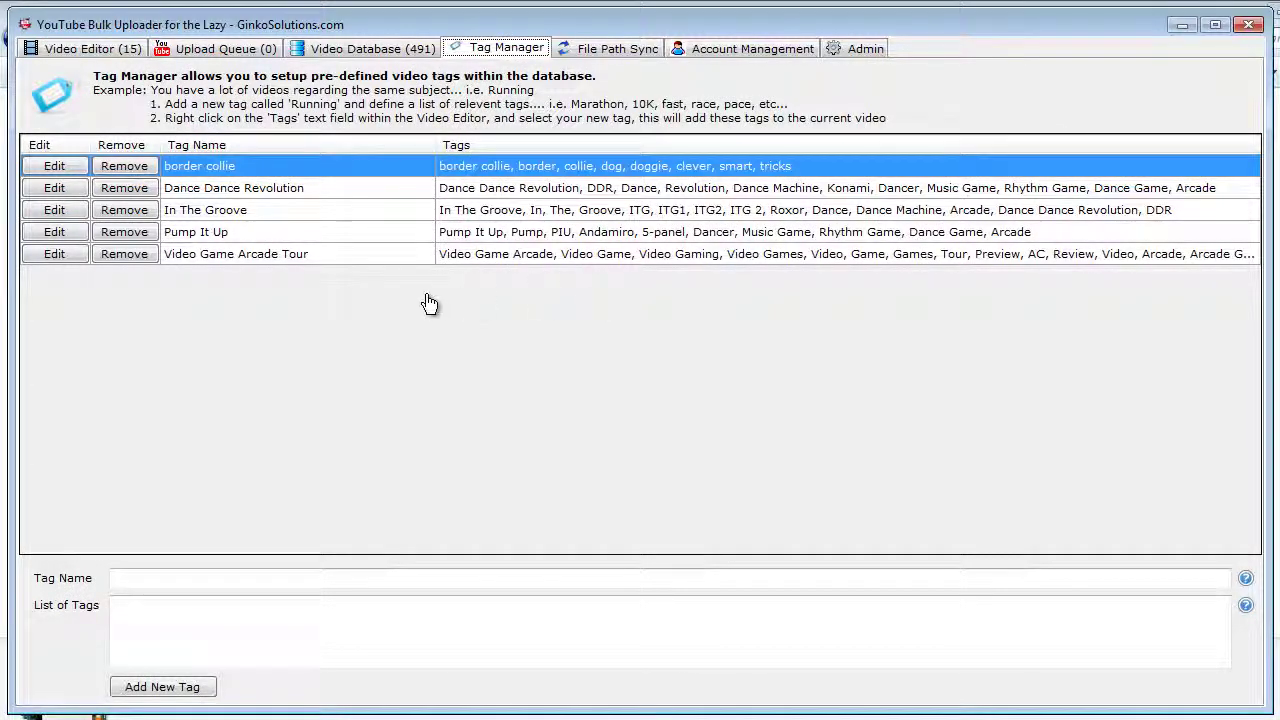
left_click(252, 191)
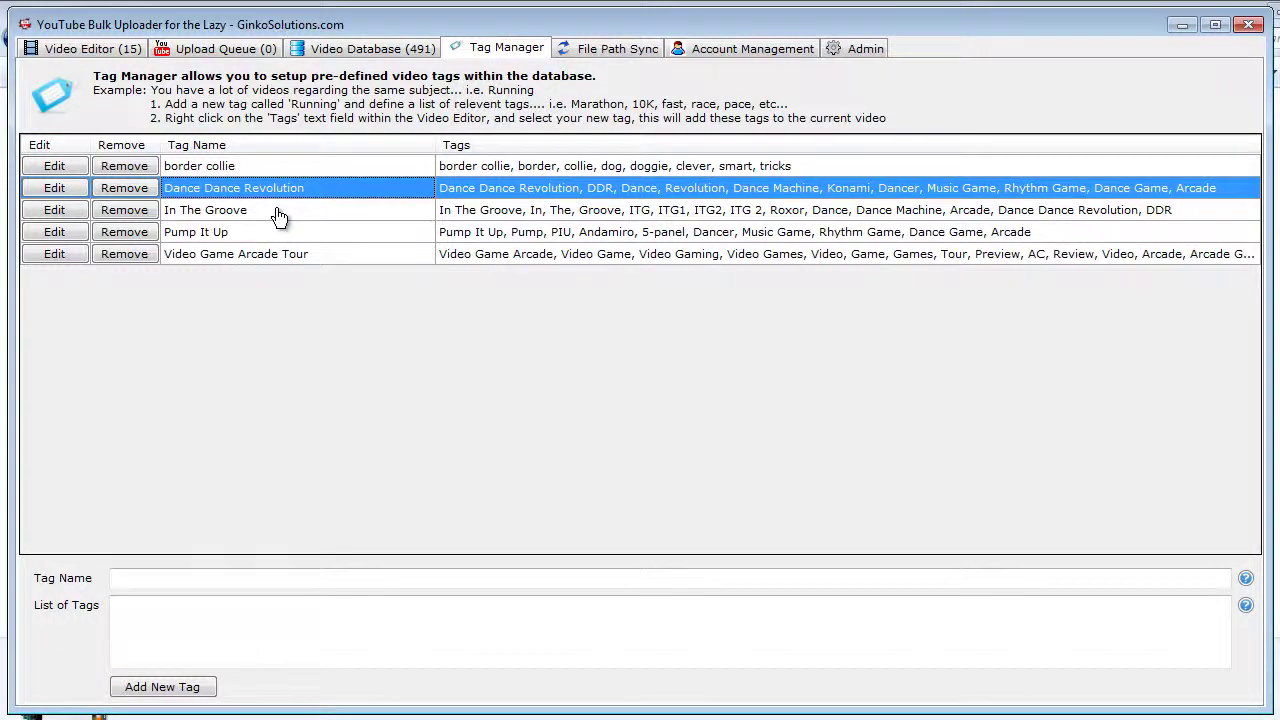
left_click(278, 212)
left_click(352, 193)
left_click(345, 214)
left_click(346, 233)
left_click(389, 193)
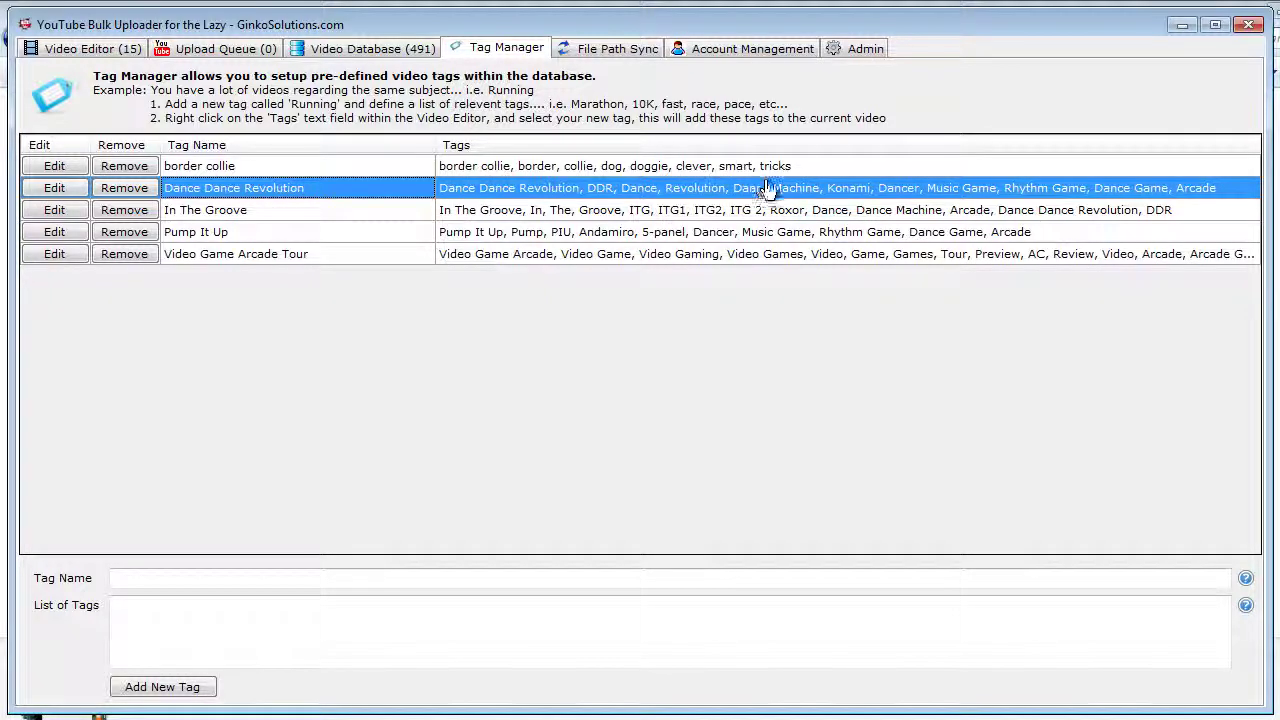
Append the predefined Dance Dance Revolution tag set to the Angry Chihuahua video's tags.
left_click(100, 48)
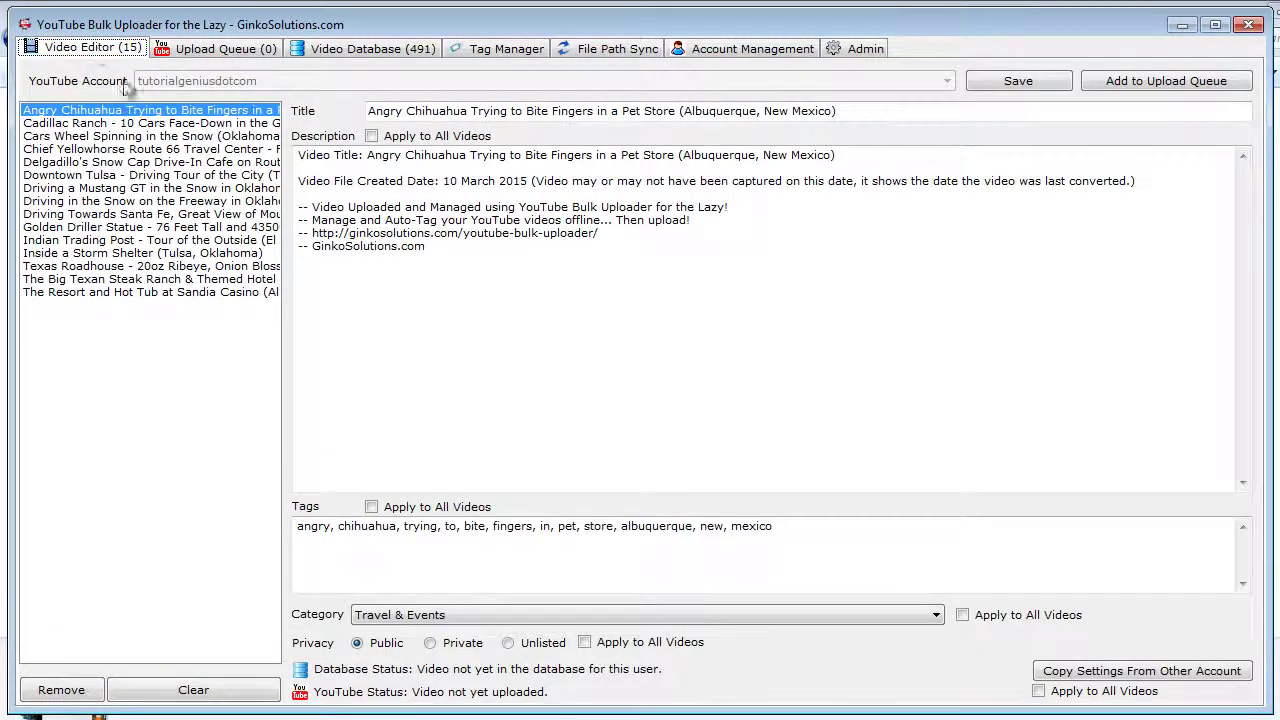
right_click(826, 535)
left_click(870, 569)
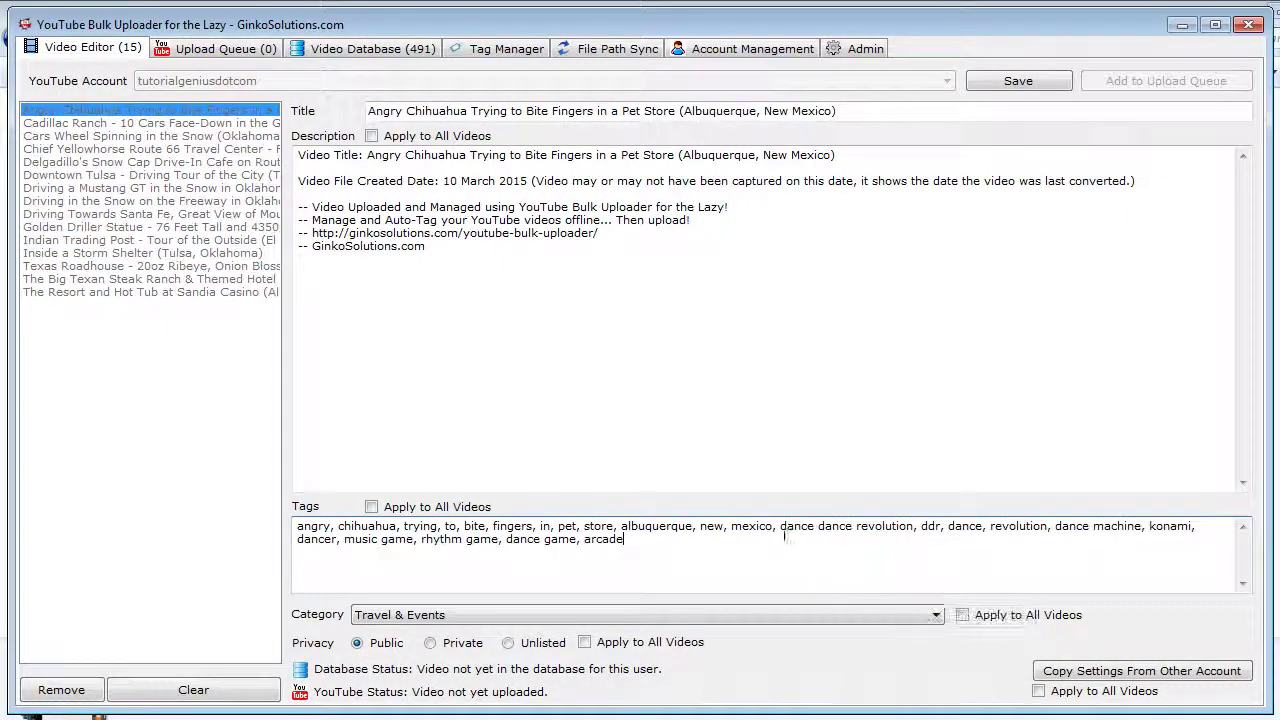
Delete the Dance Dance Revolution tags from the Angry Chihuahua video and save it without applying its tags to all videos.
left_click_drag(774, 530, 834, 543)
key("Delete")
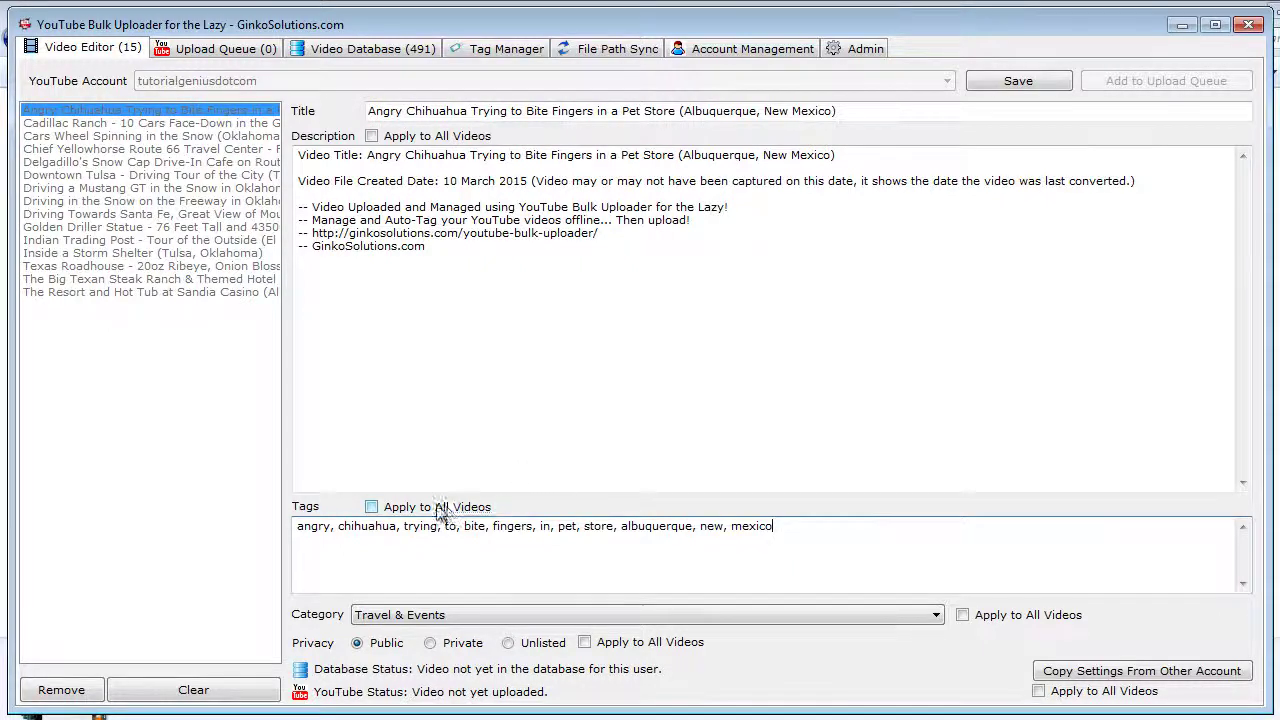
left_click(410, 509)
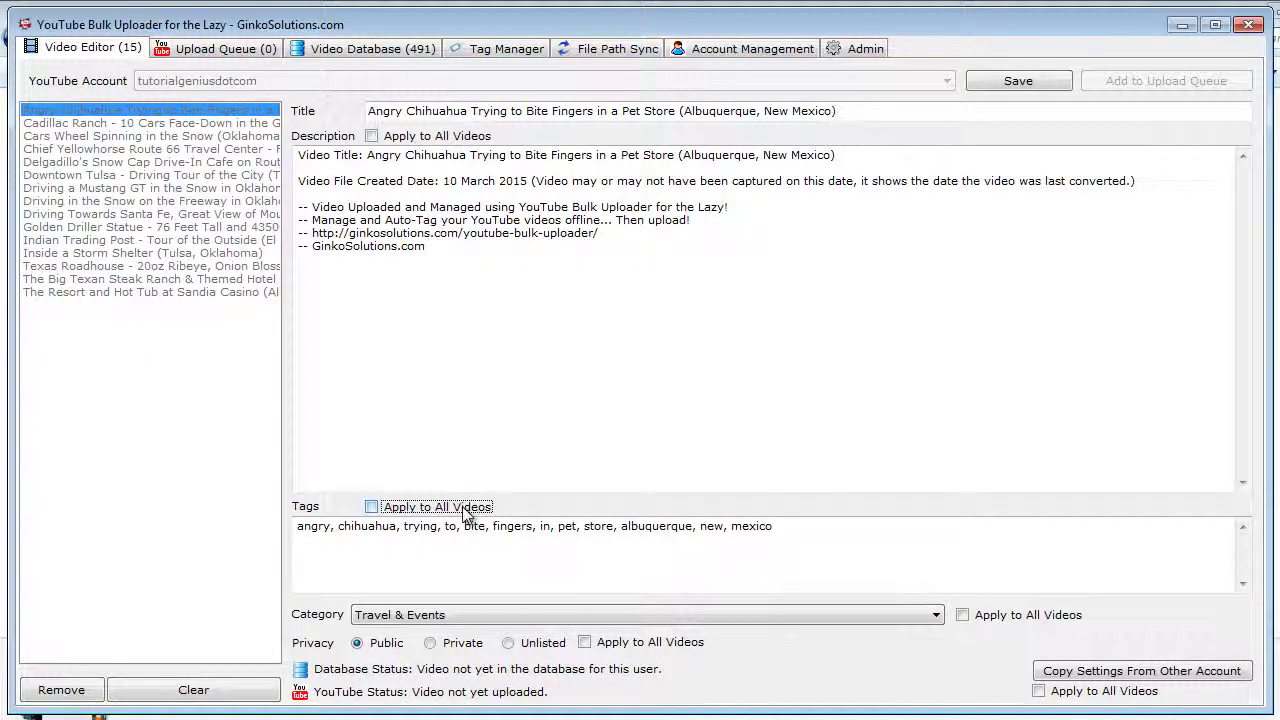
left_click(570, 580)
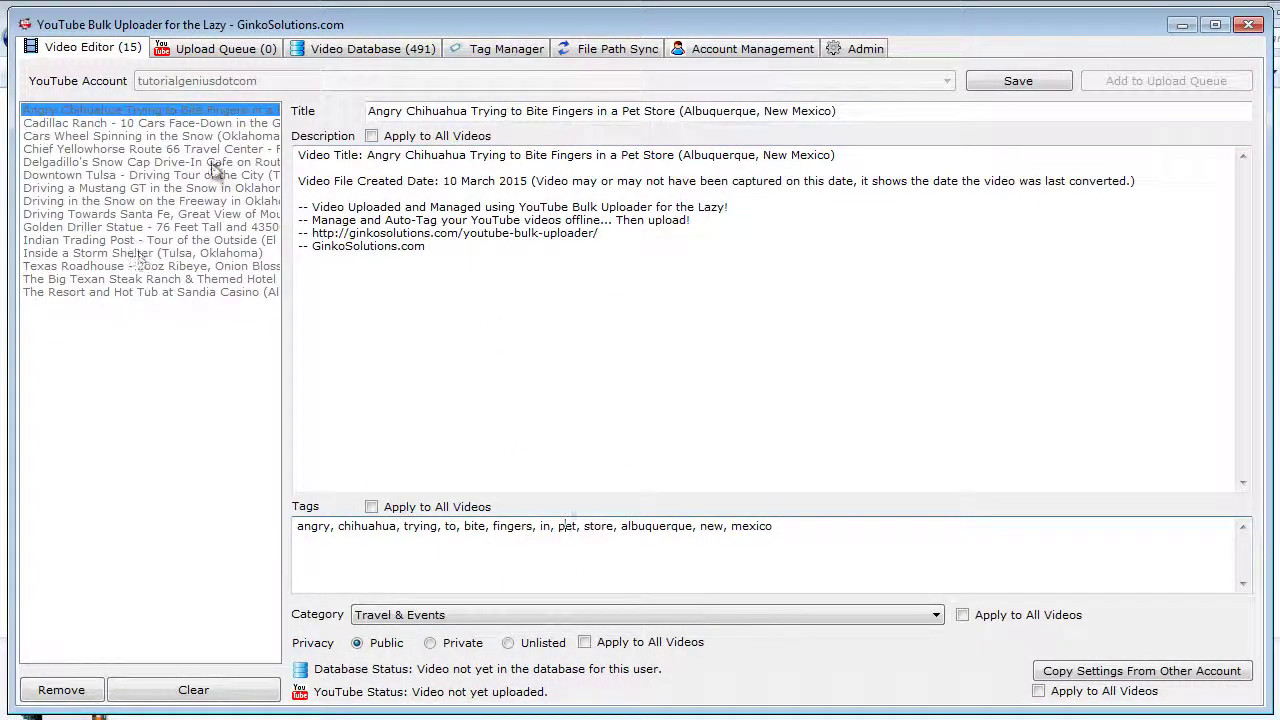
left_click(1018, 81)
left_click(725, 224)
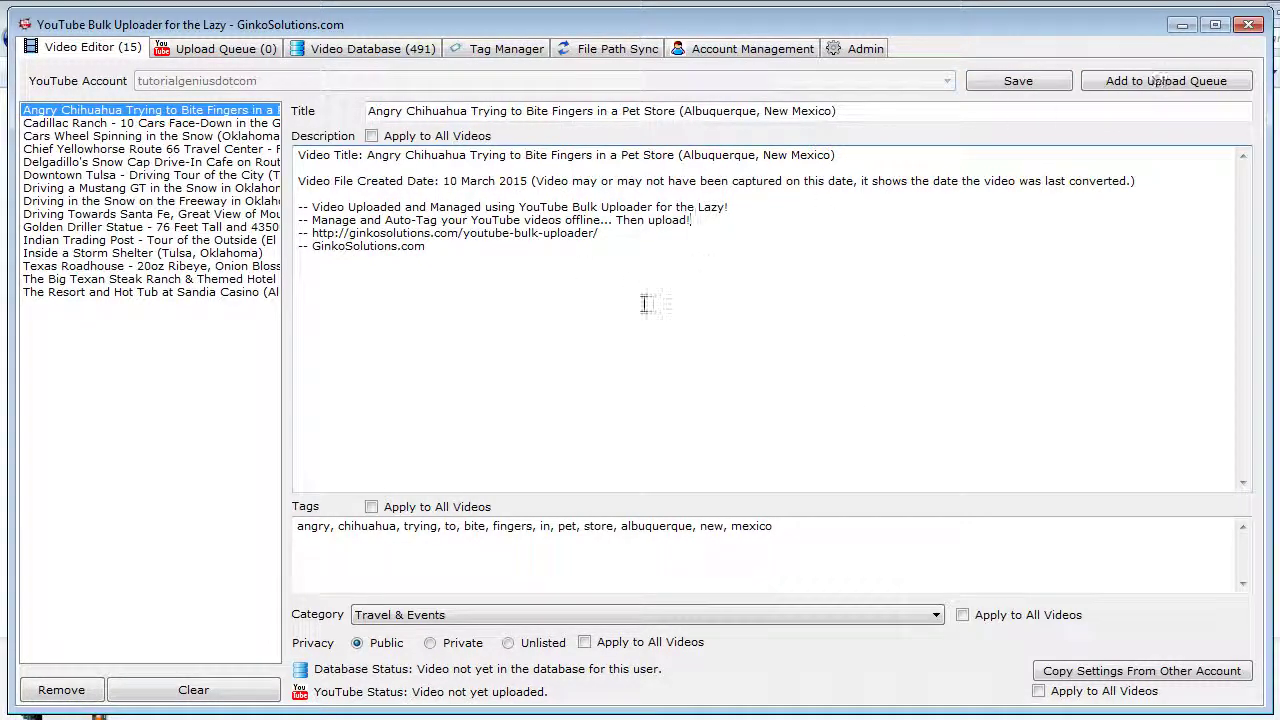
Narrow the video list in the Video Editor to give the details area more width.
left_click_drag(178, 188, 180, 227)
left_click(183, 112)
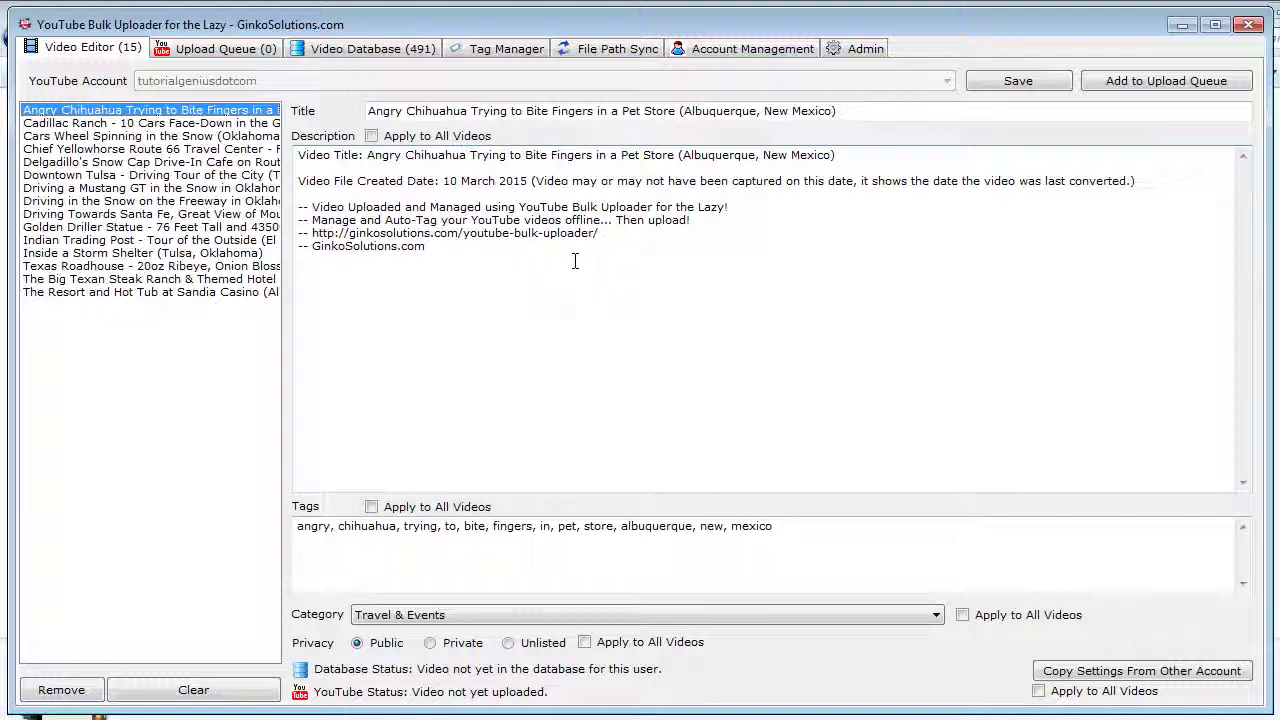
left_click(509, 275)
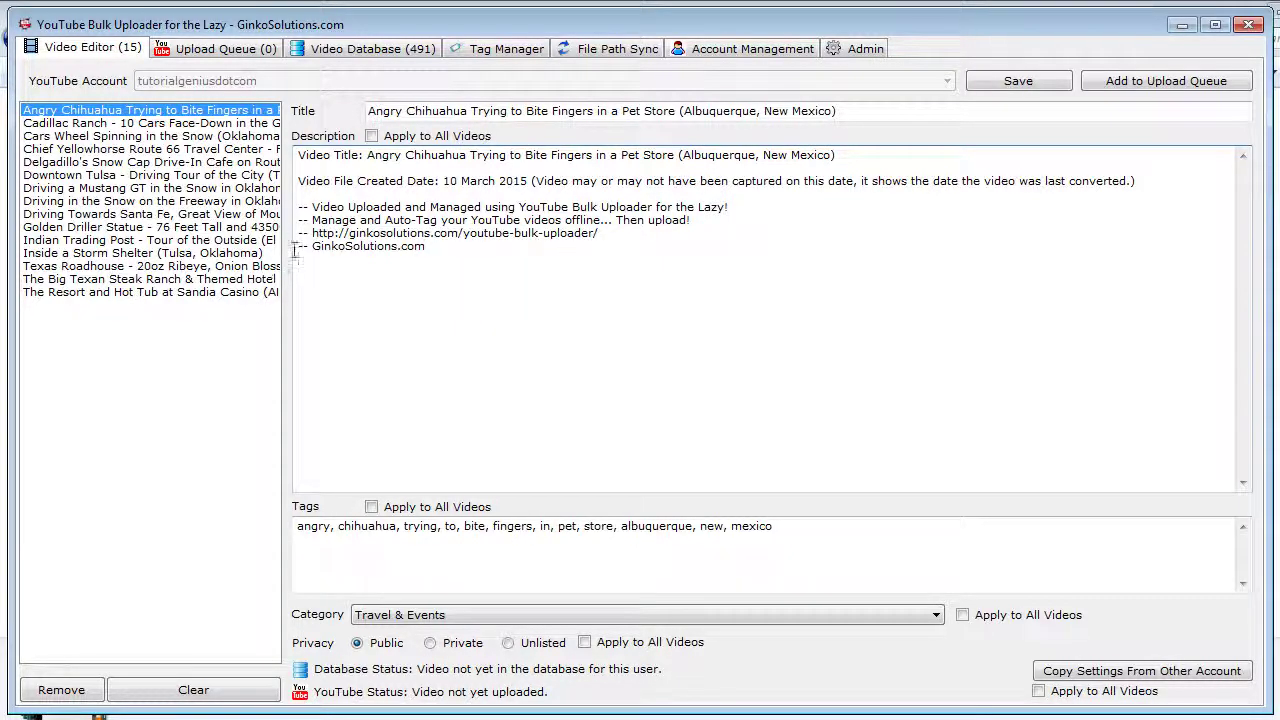
left_click_drag(297, 264, 210, 245)
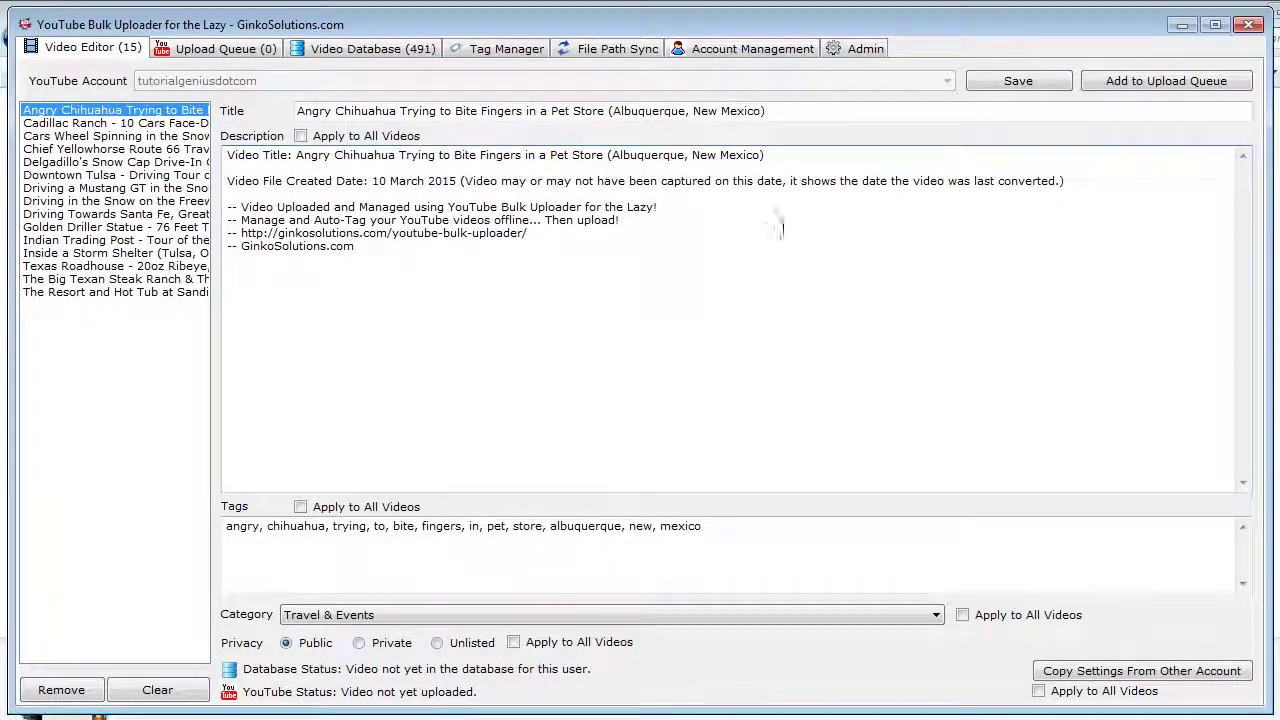
Check a few videos' details, including Mustang GT and Cadillac Ranch, and add all the videos to the database and upload queue.
left_click(115, 188)
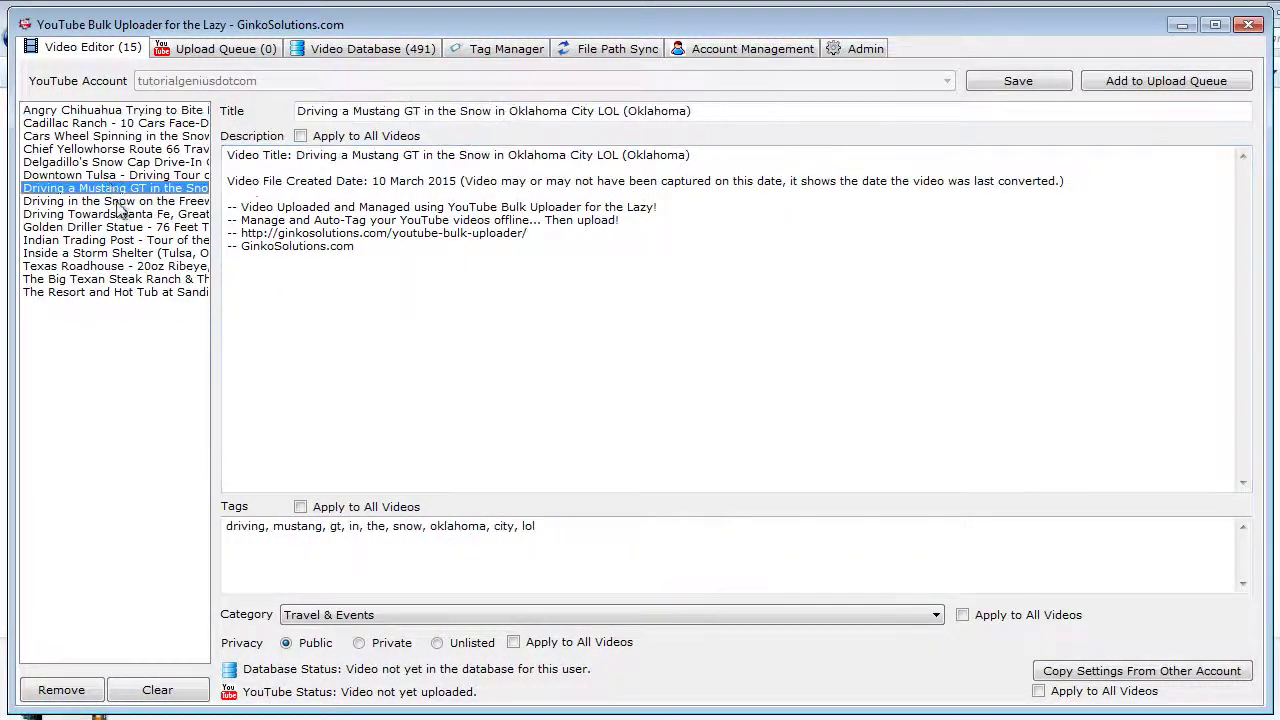
left_click(125, 225)
left_click(145, 149)
left_click(180, 123)
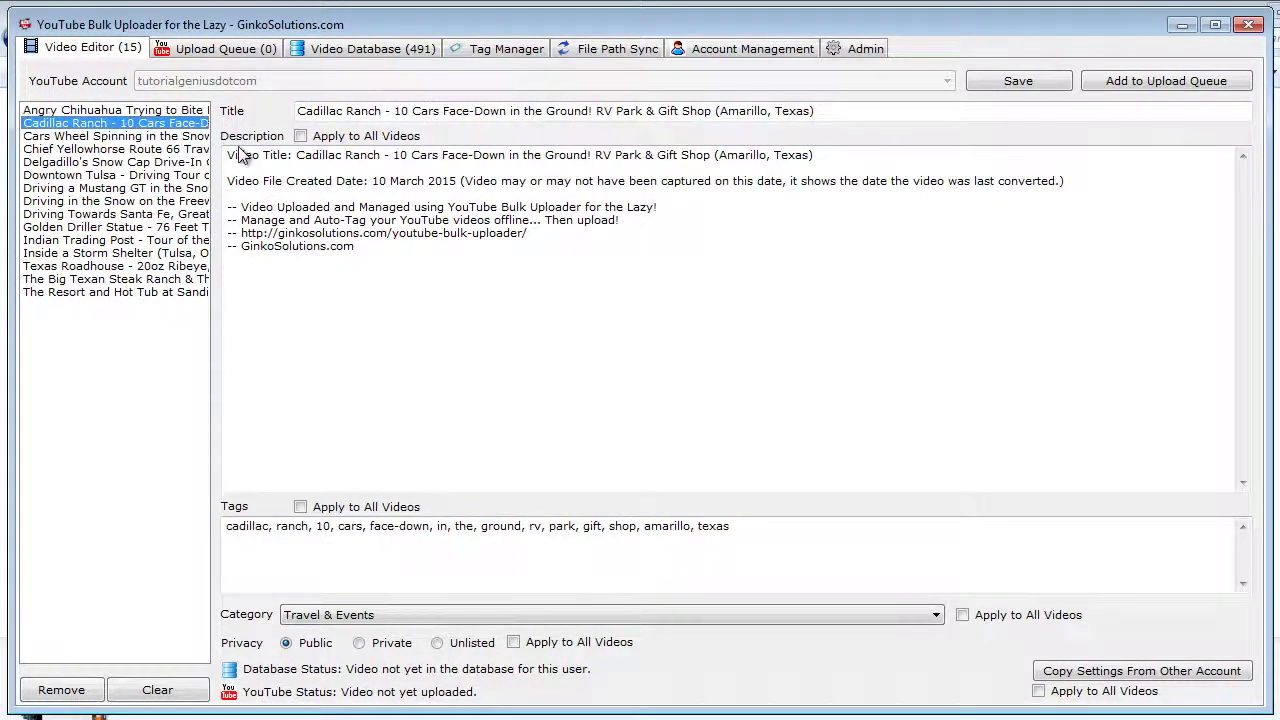
left_click(1132, 81)
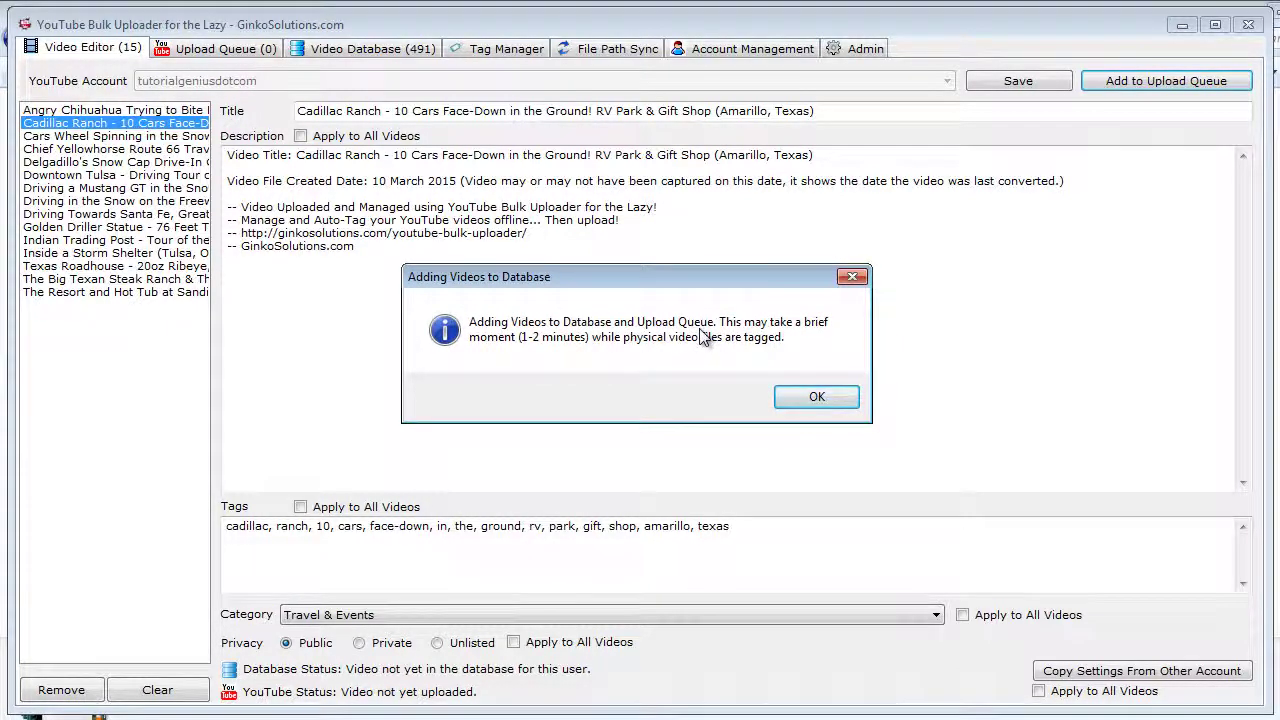
left_click(800, 397)
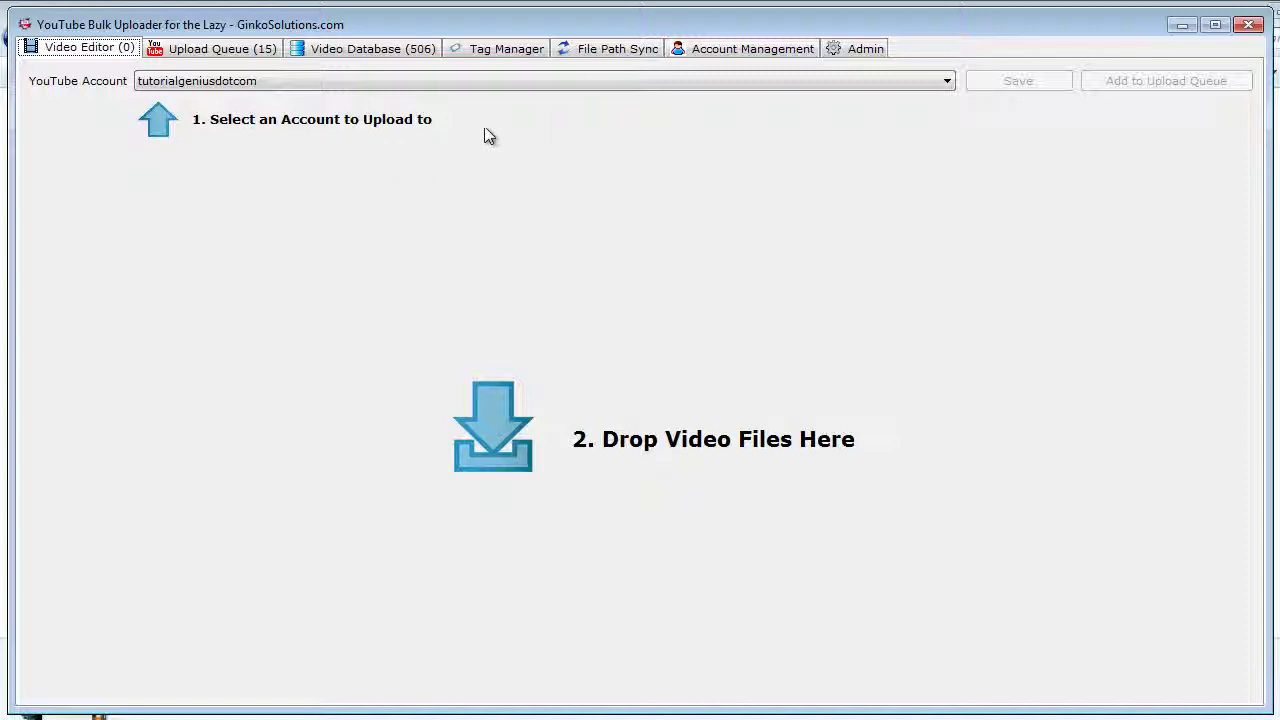
Look over the Video Database, and widen the upload queue's Account and Video columns to show fuller names.
left_click(360, 48)
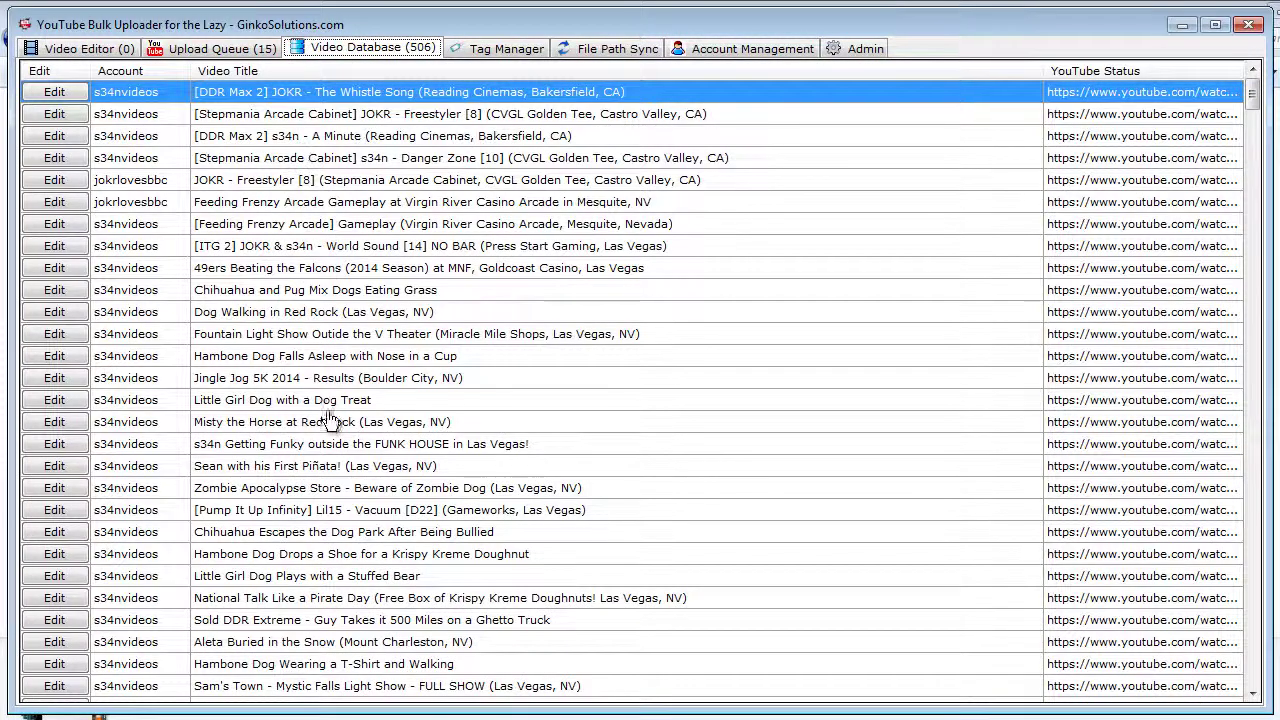
left_click(115, 53)
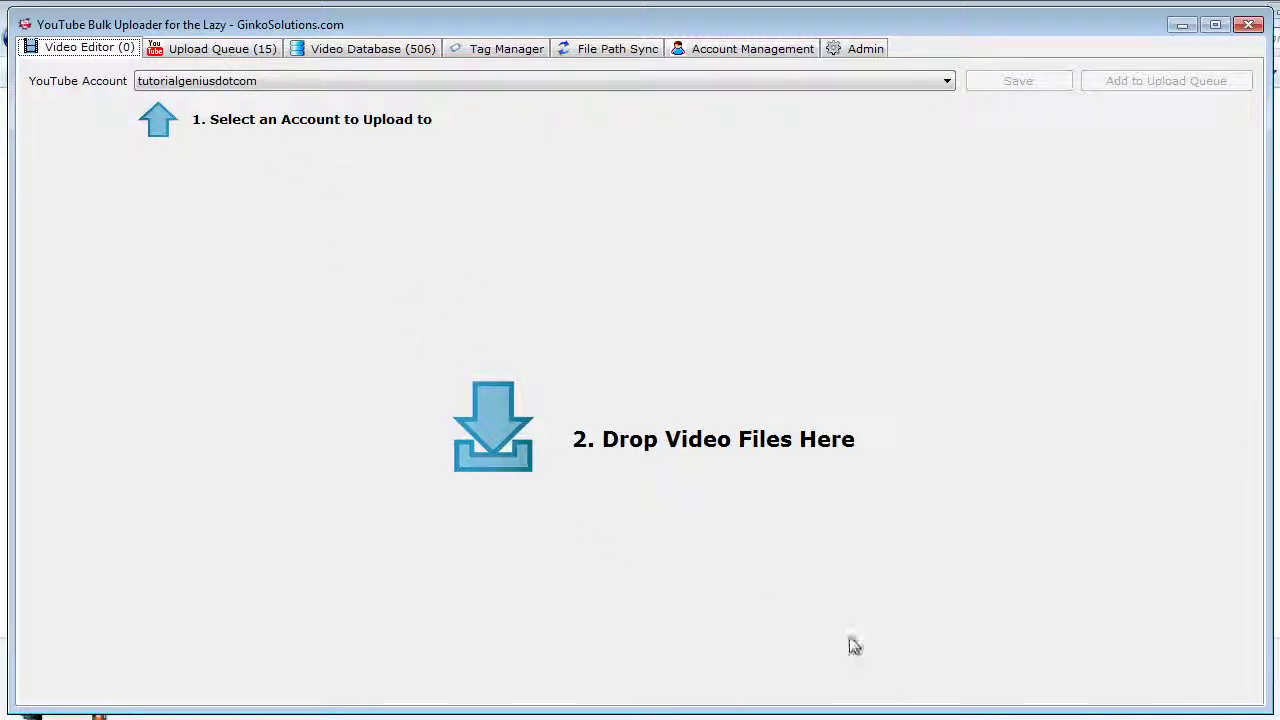
left_click(209, 49)
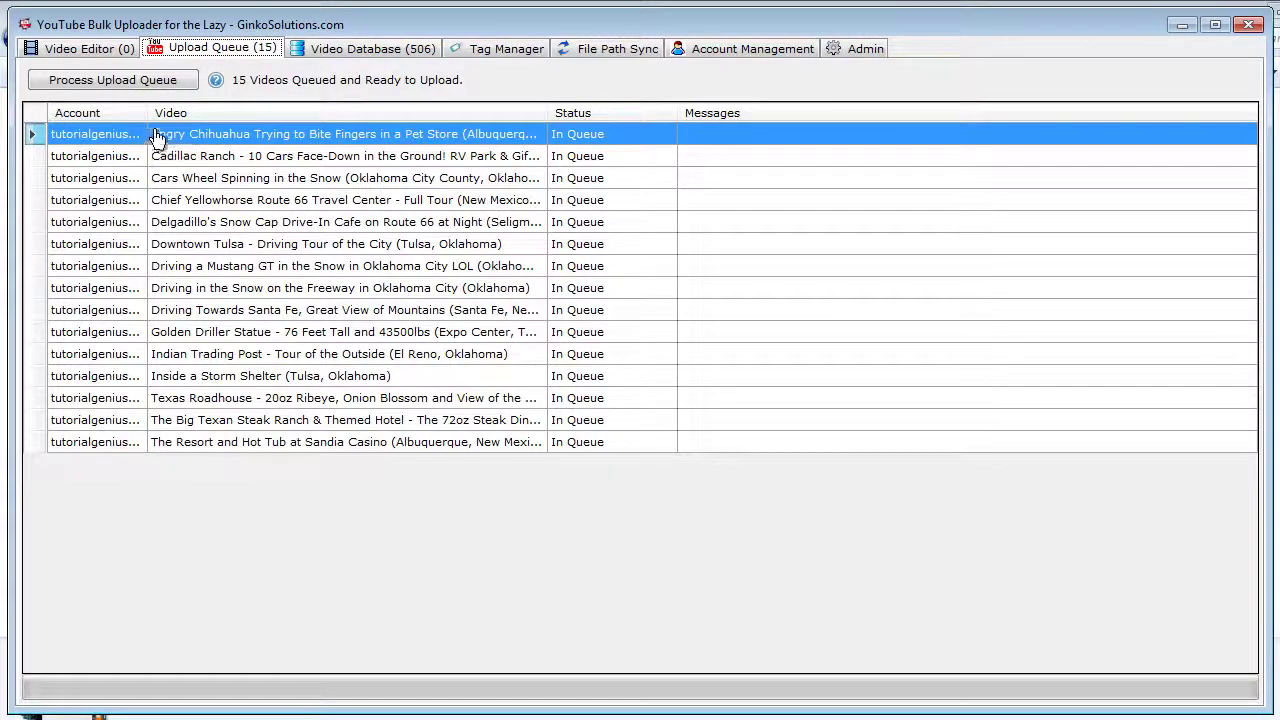
left_click_drag(148, 112, 182, 113)
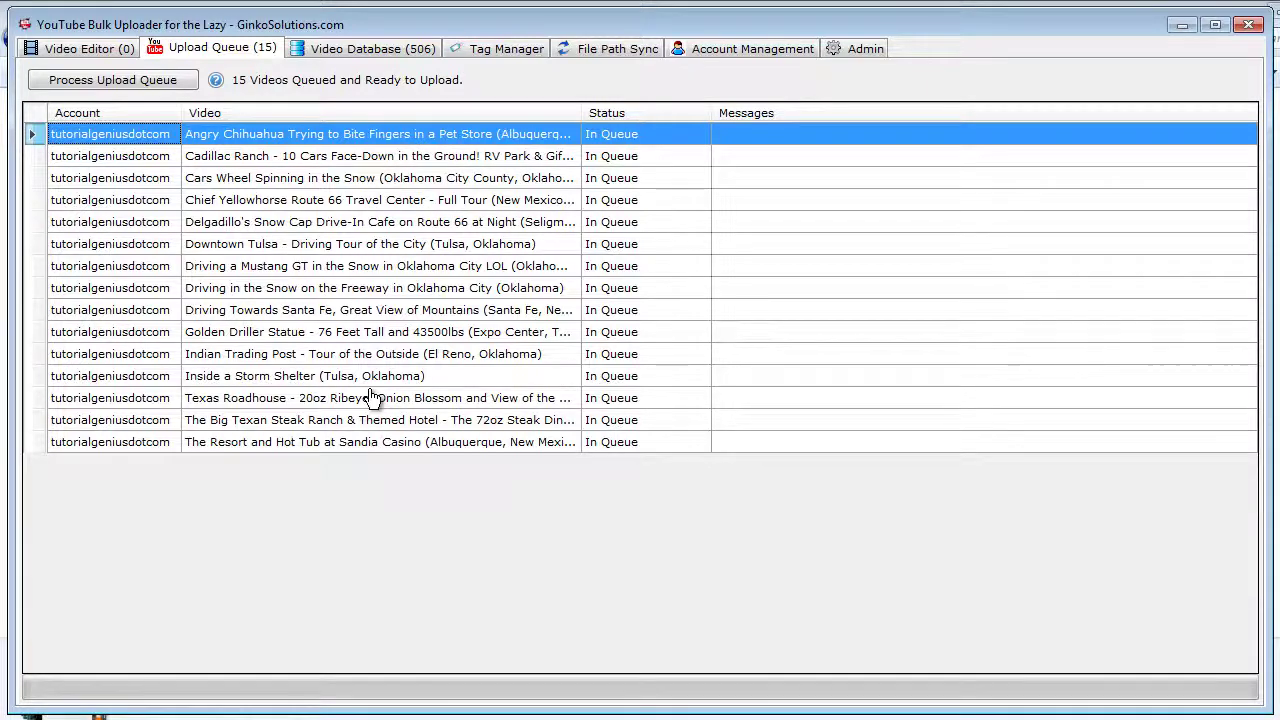
left_click_drag(581, 112, 680, 112)
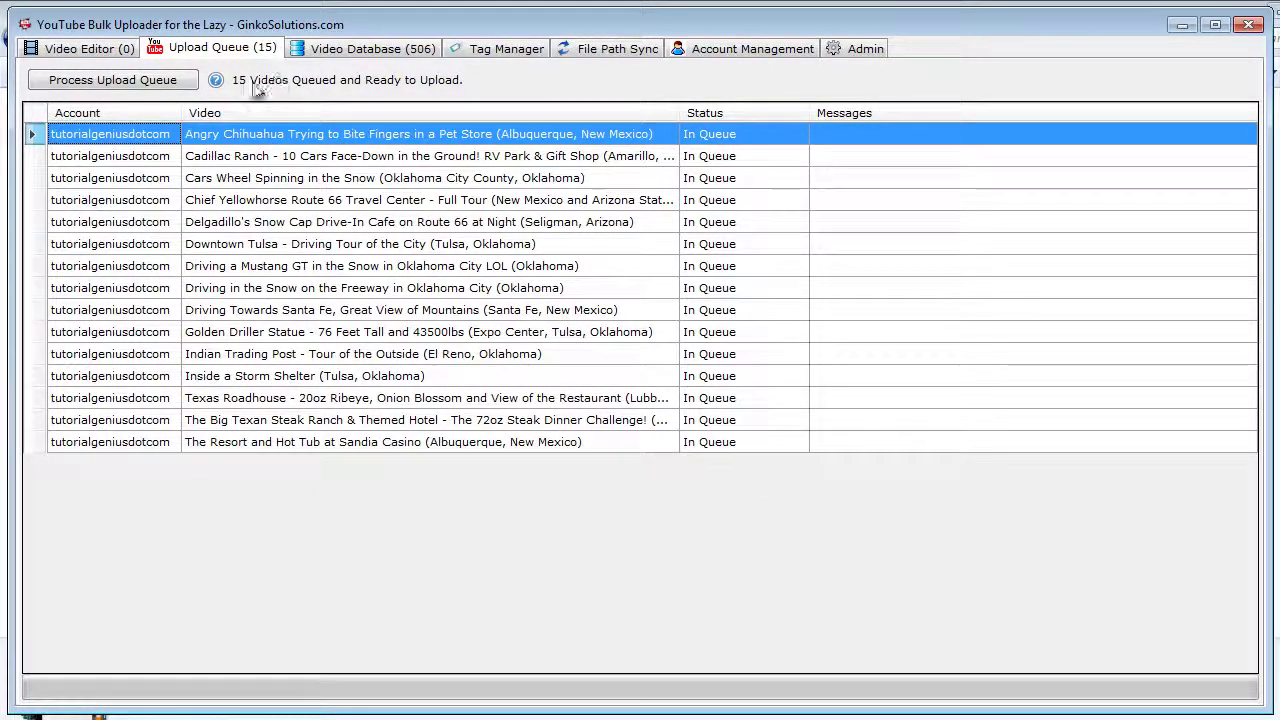
Read the help on processing the upload queue and look through queued videos such as Downtown Tulsa and Golden Driller Statue.
left_click(216, 82)
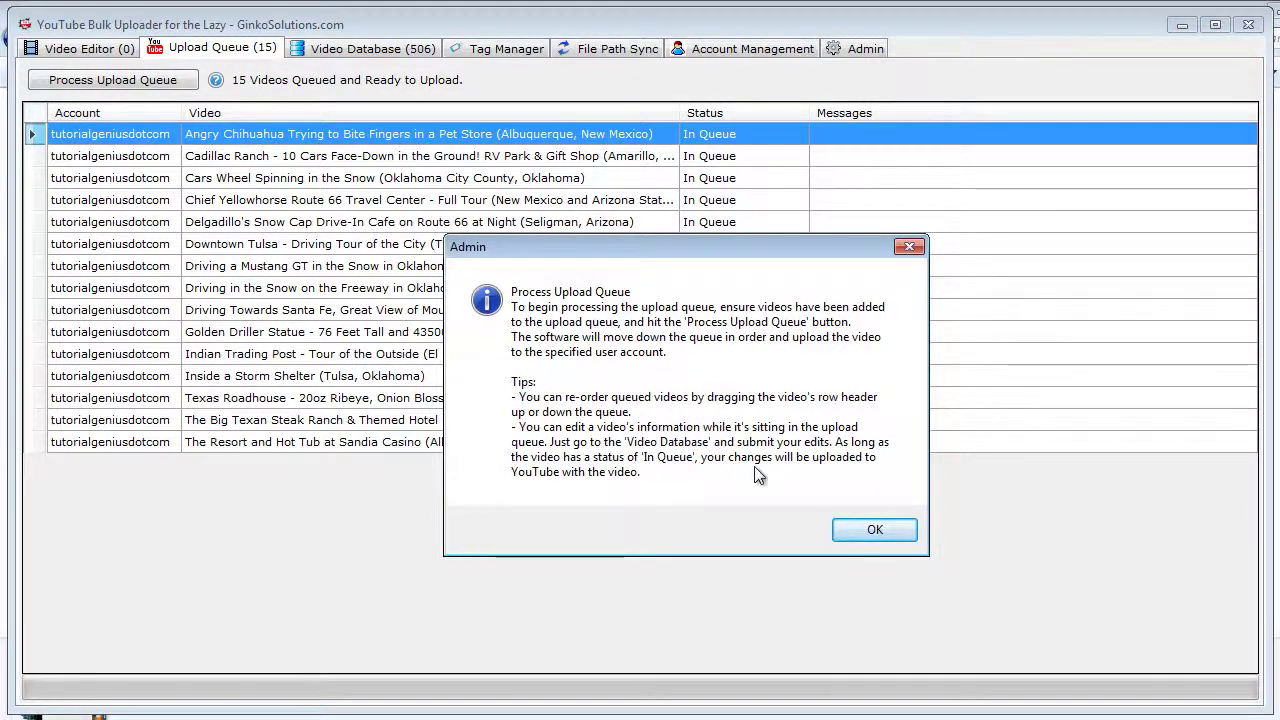
left_click(874, 531)
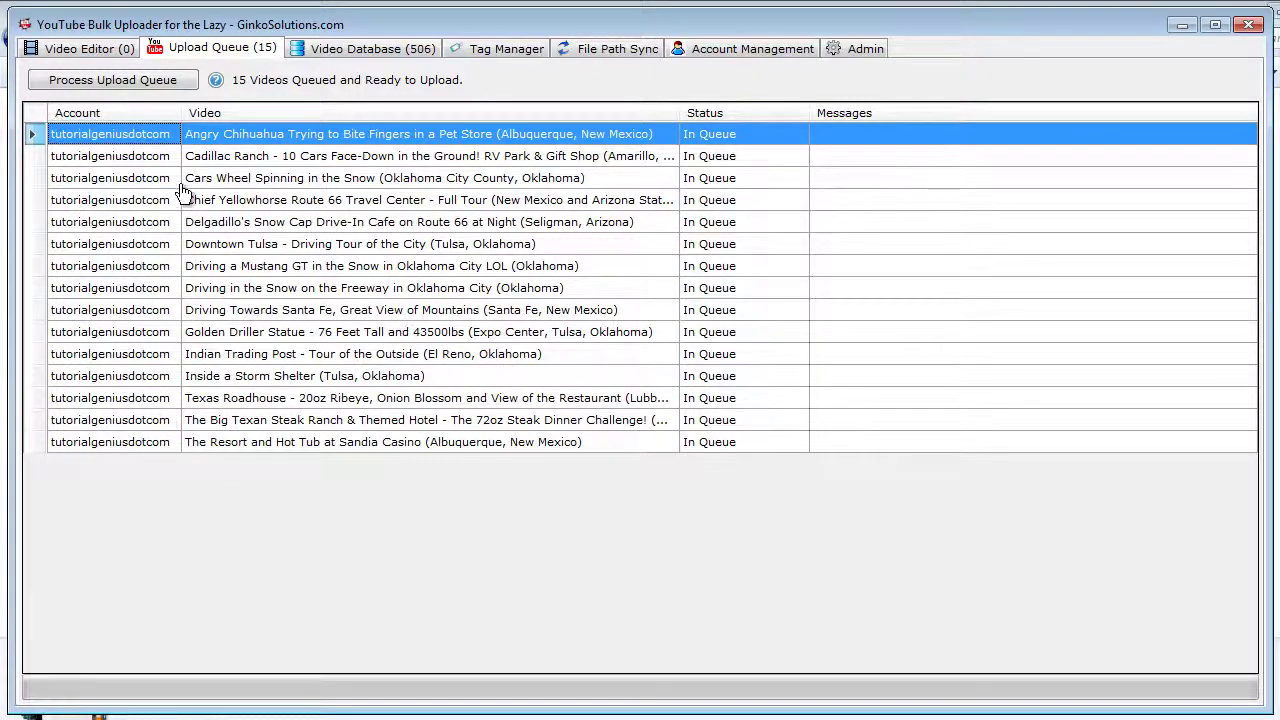
left_click(400, 224)
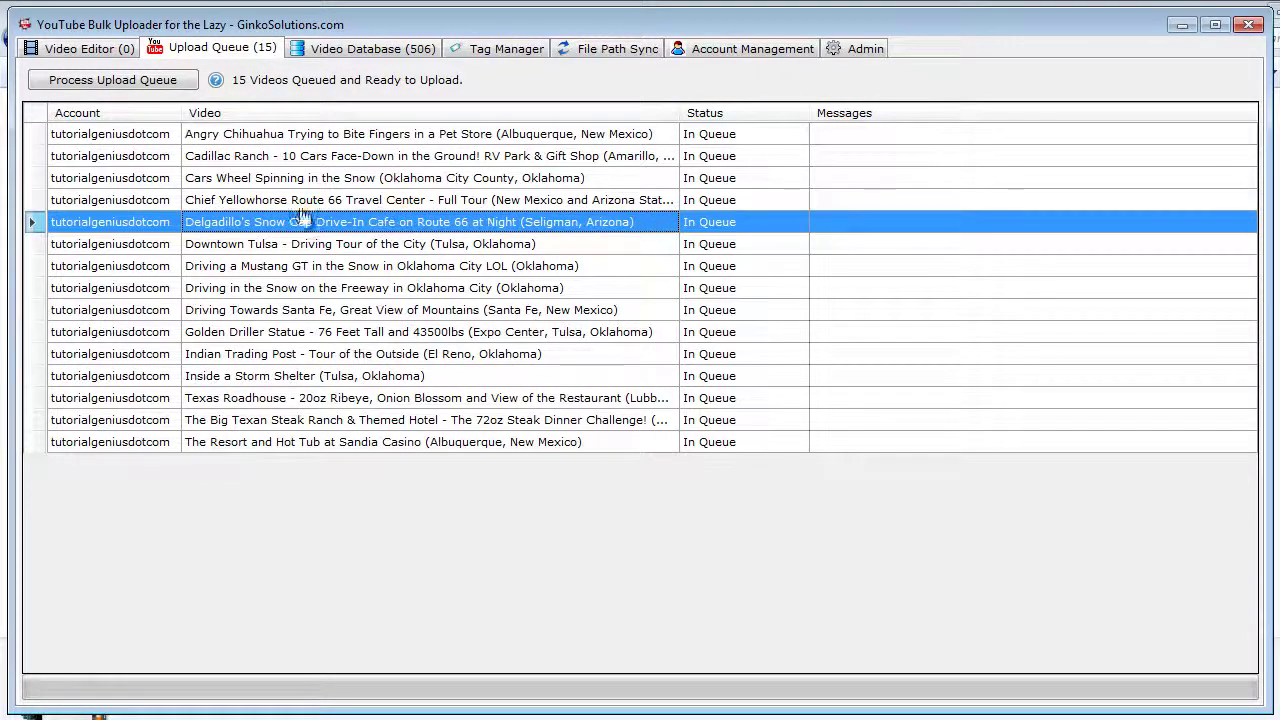
left_click(43, 246)
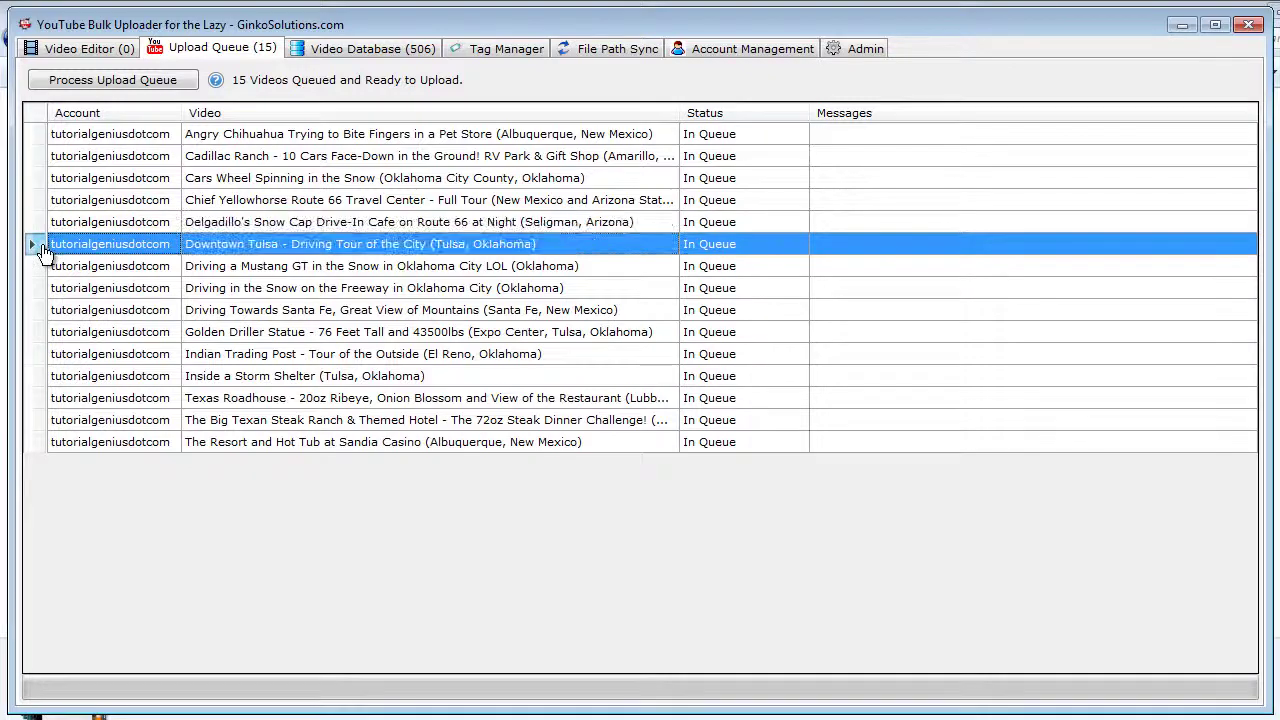
left_click(234, 290)
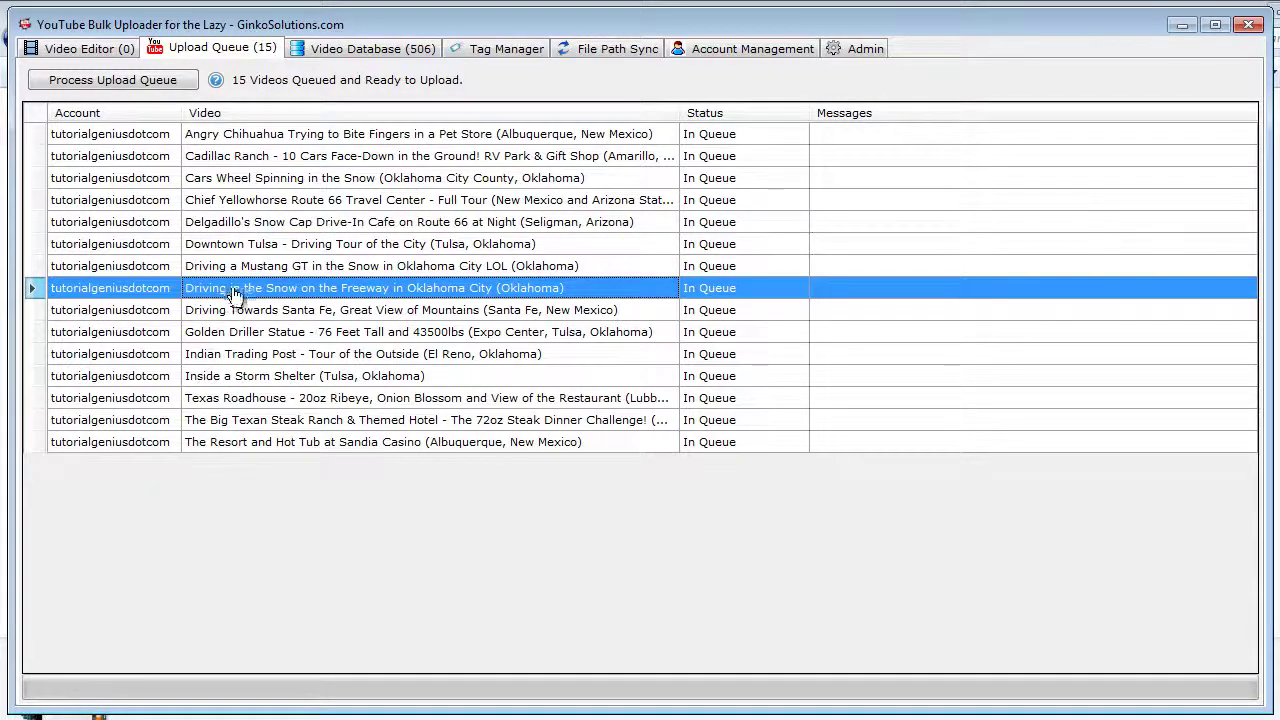
left_click(396, 336)
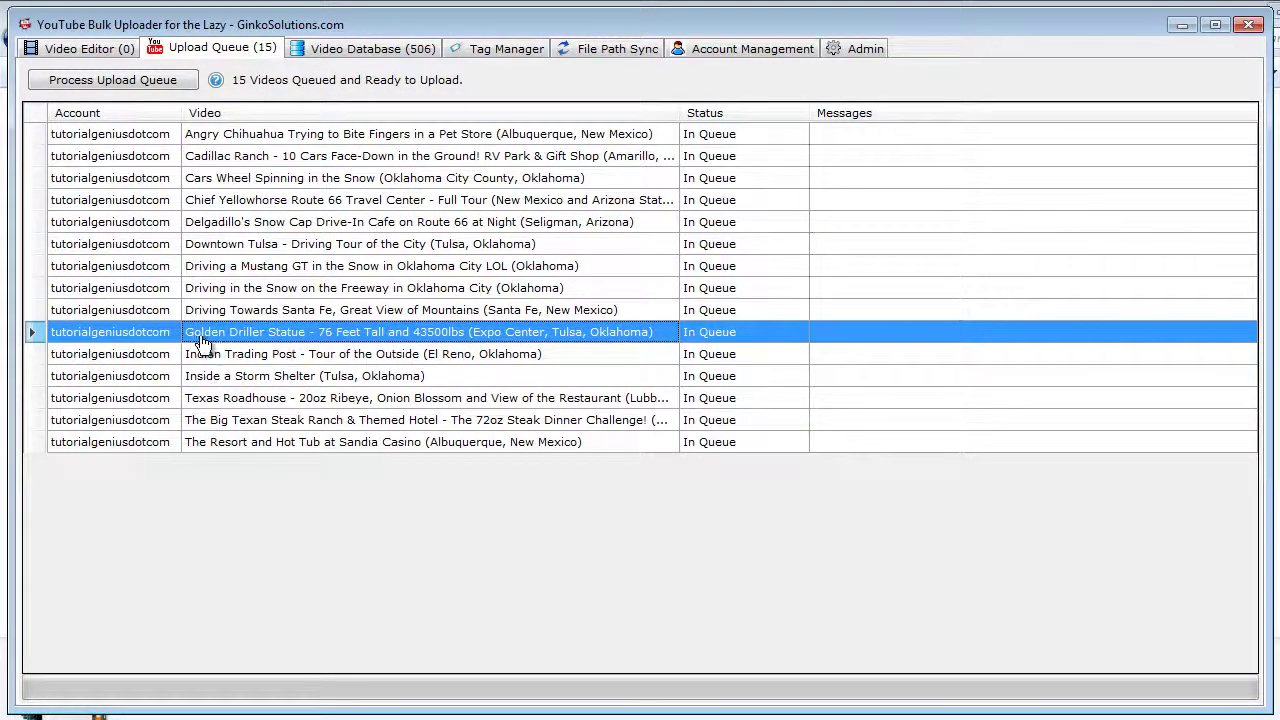
Move the Golden Driller Statue video to the top of the upload queue as the next upload.
right_click(270, 340)
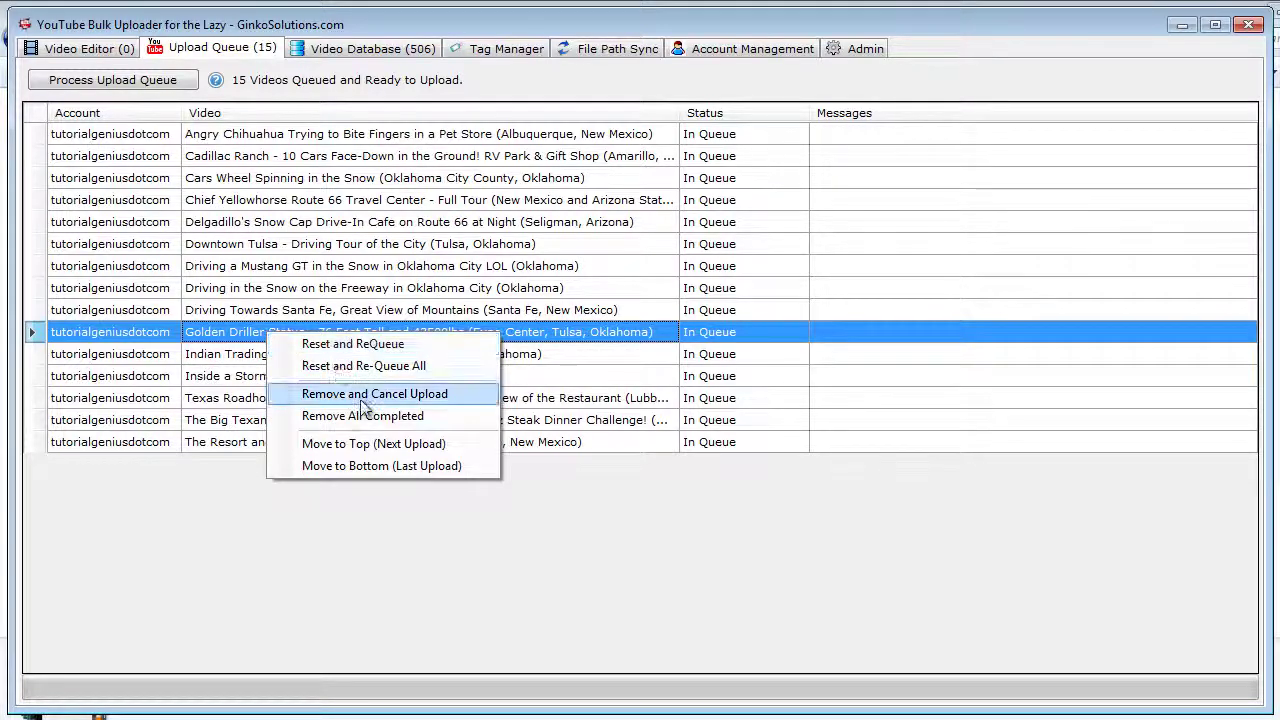
left_click(389, 455)
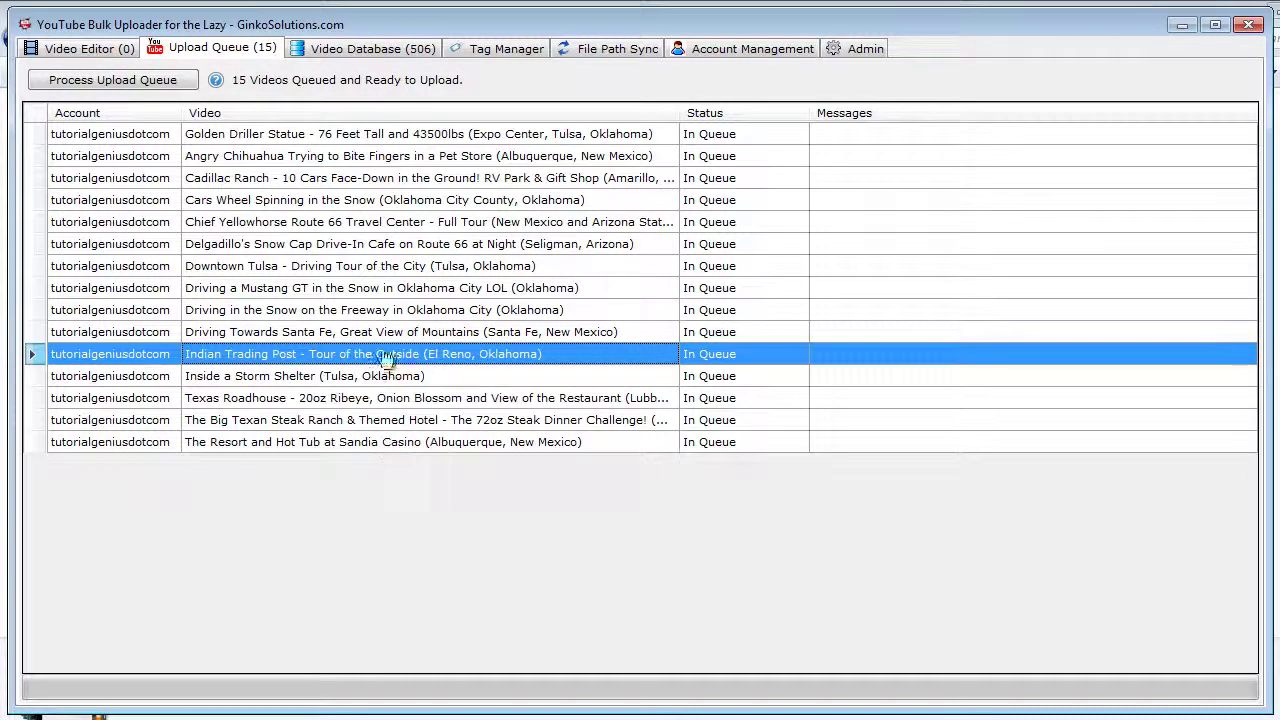
left_click(325, 138)
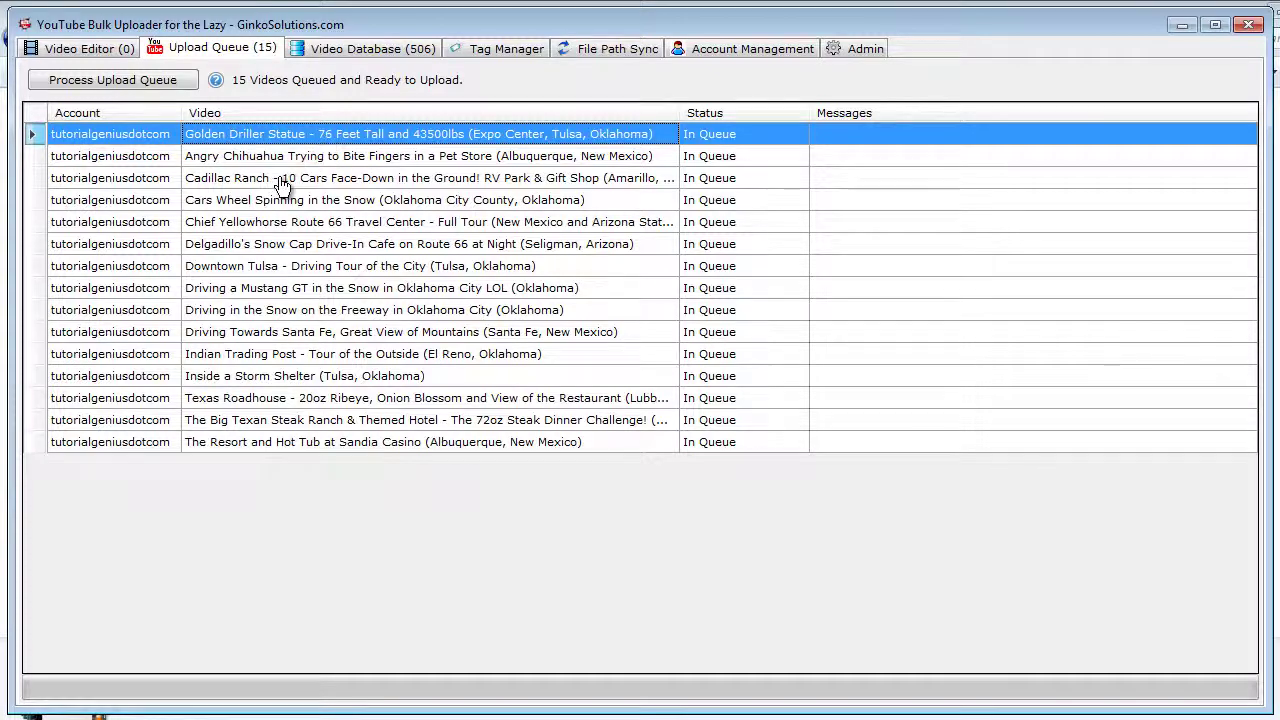
Reorder the queue so Driving in the Snow on the Freeway in Oklahoma City is second, below Golden Driller Statue.
left_click(36, 310)
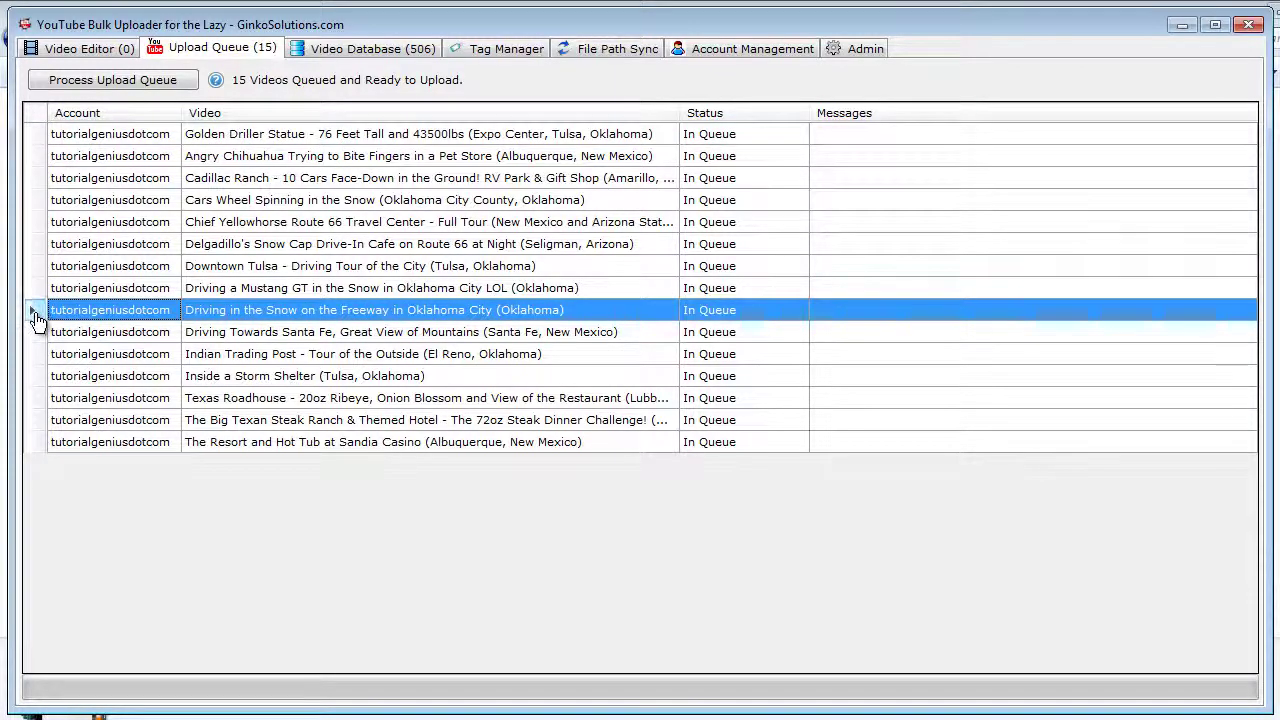
left_click_drag(33, 245, 37, 160)
left_click(229, 162)
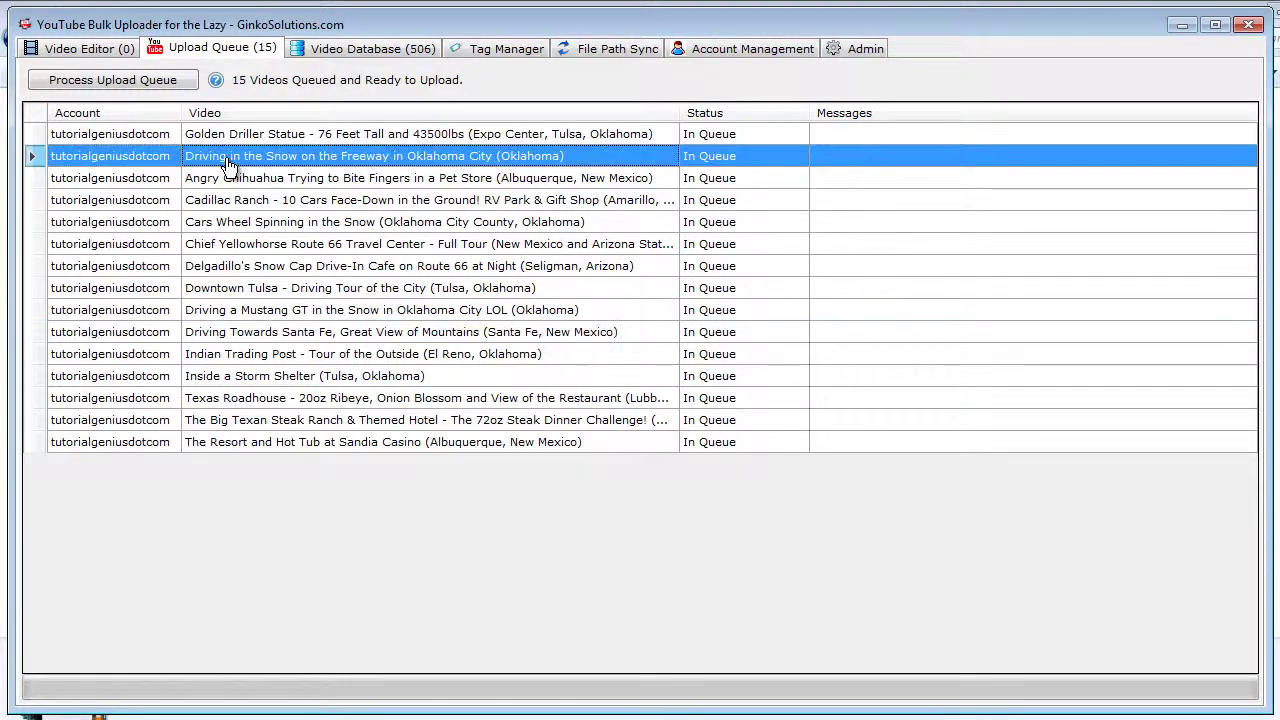
Review the queue actions available for the Chief Yellowhorse video and look through the order of the queued videos.
left_click(288, 248)
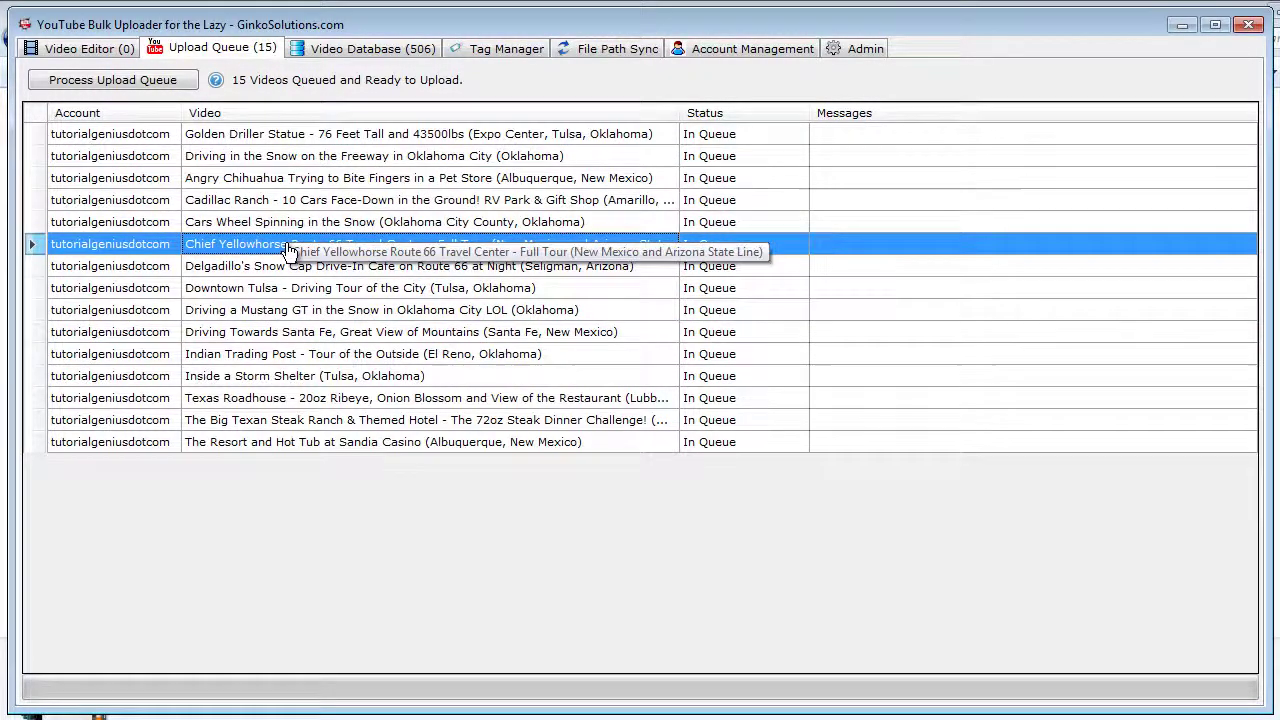
right_click(263, 245)
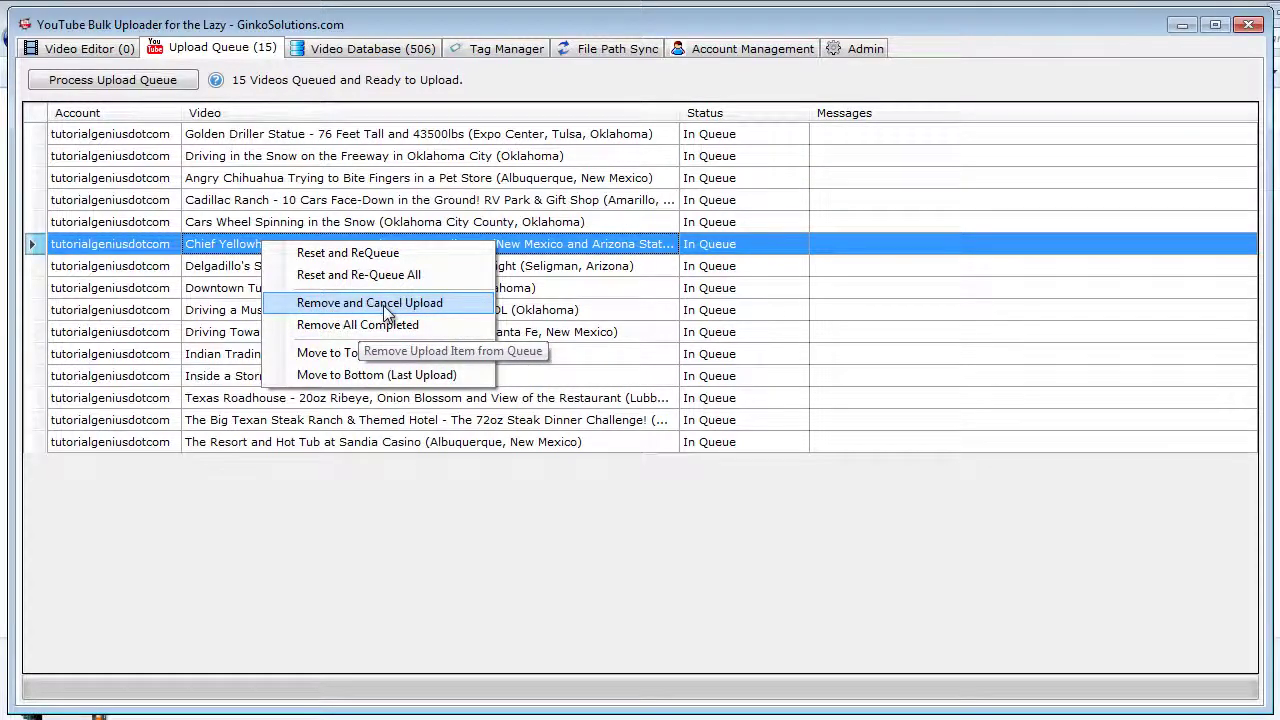
left_click(560, 288)
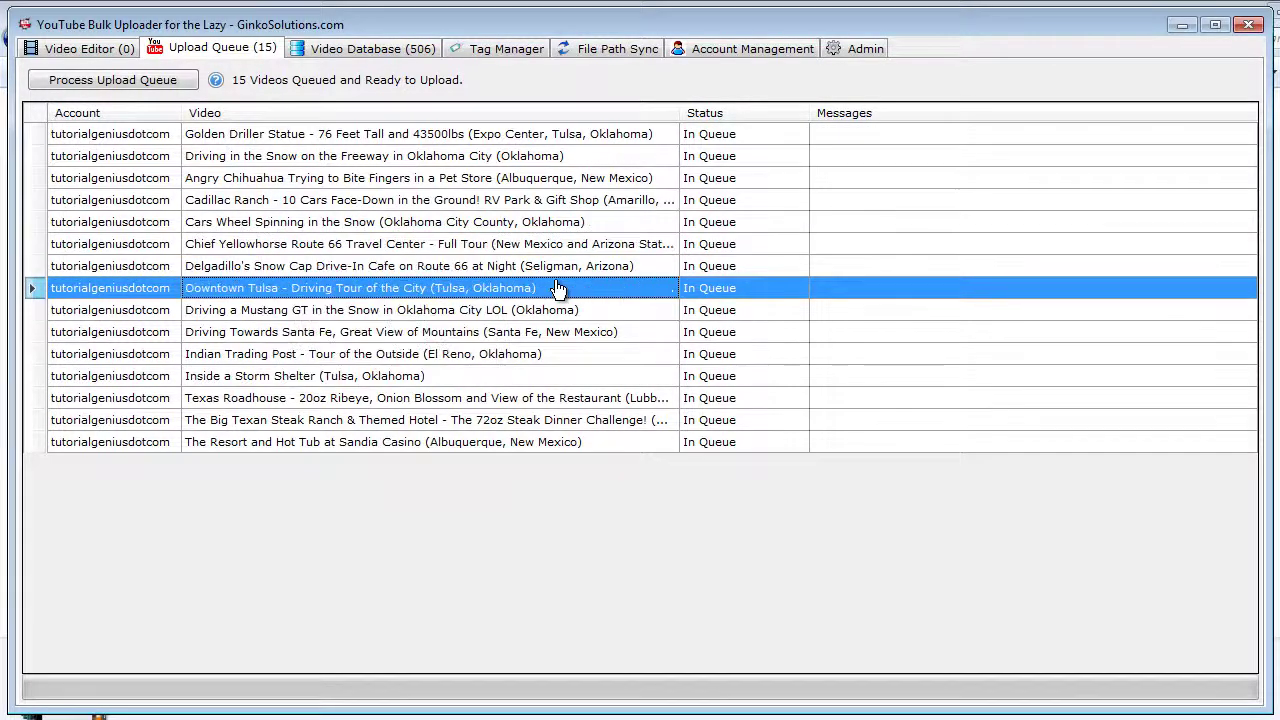
left_click(310, 160)
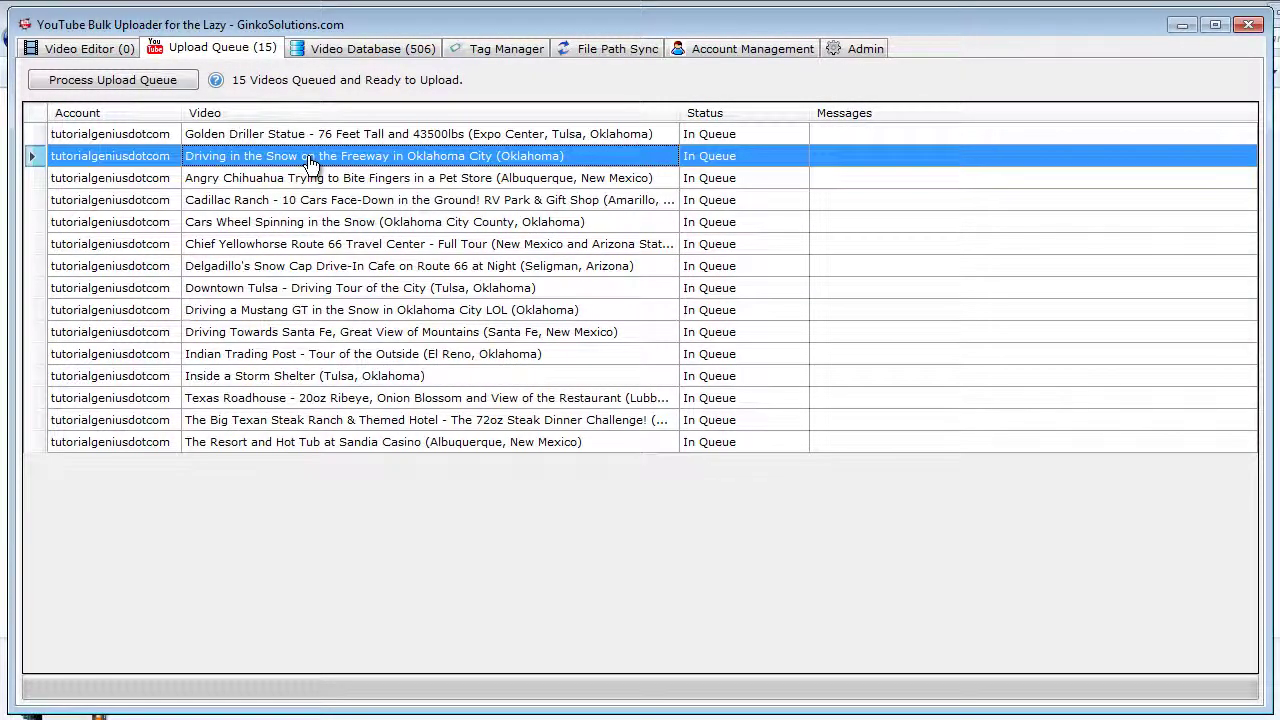
left_click(230, 272)
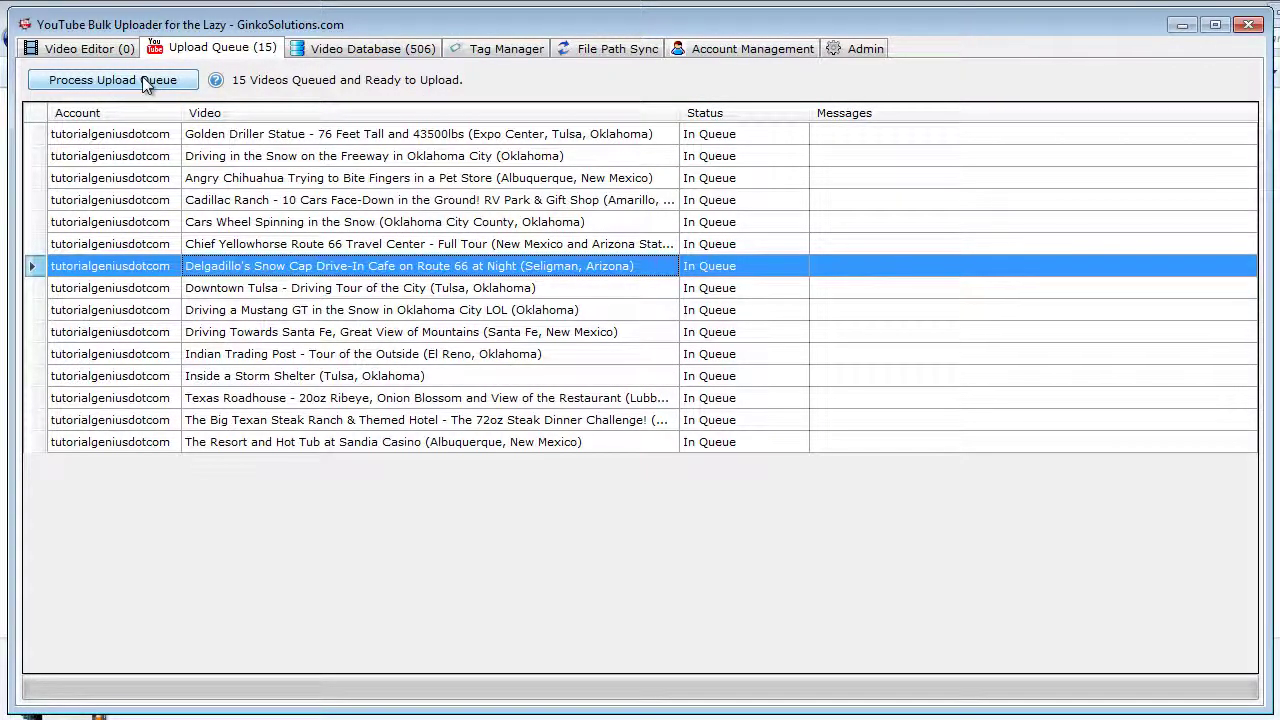
left_click(278, 138)
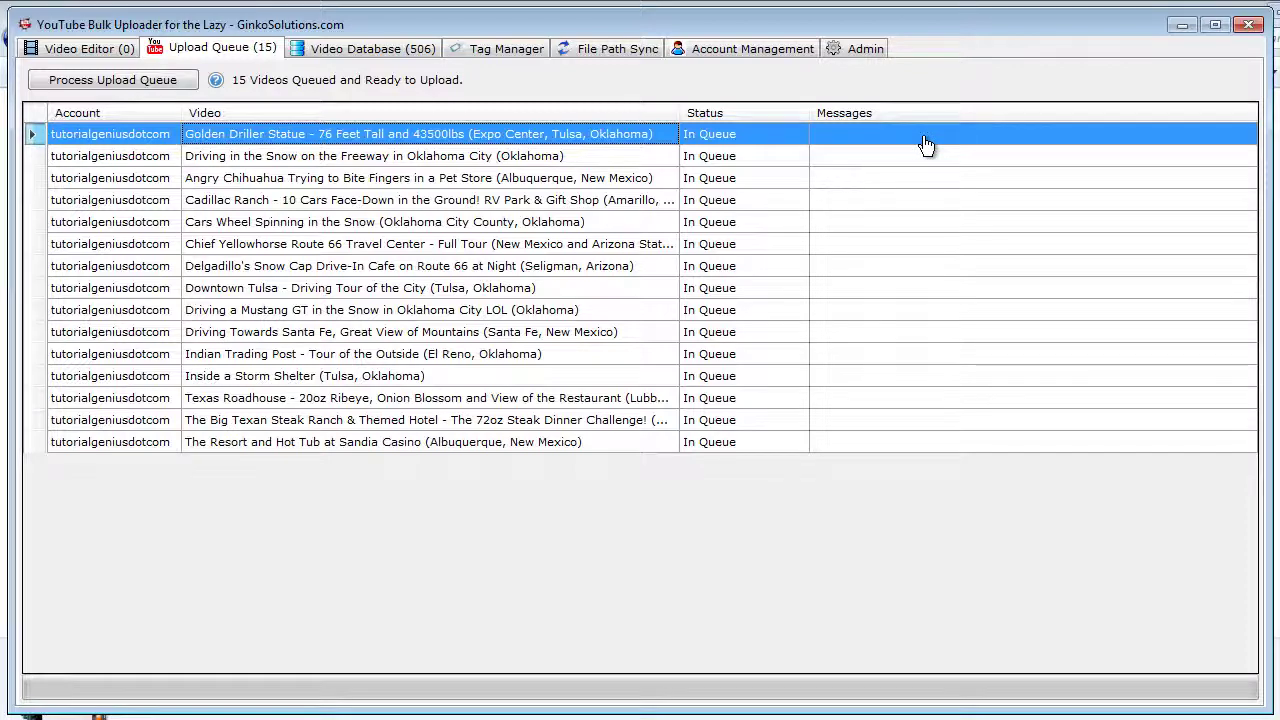
left_click(478, 182)
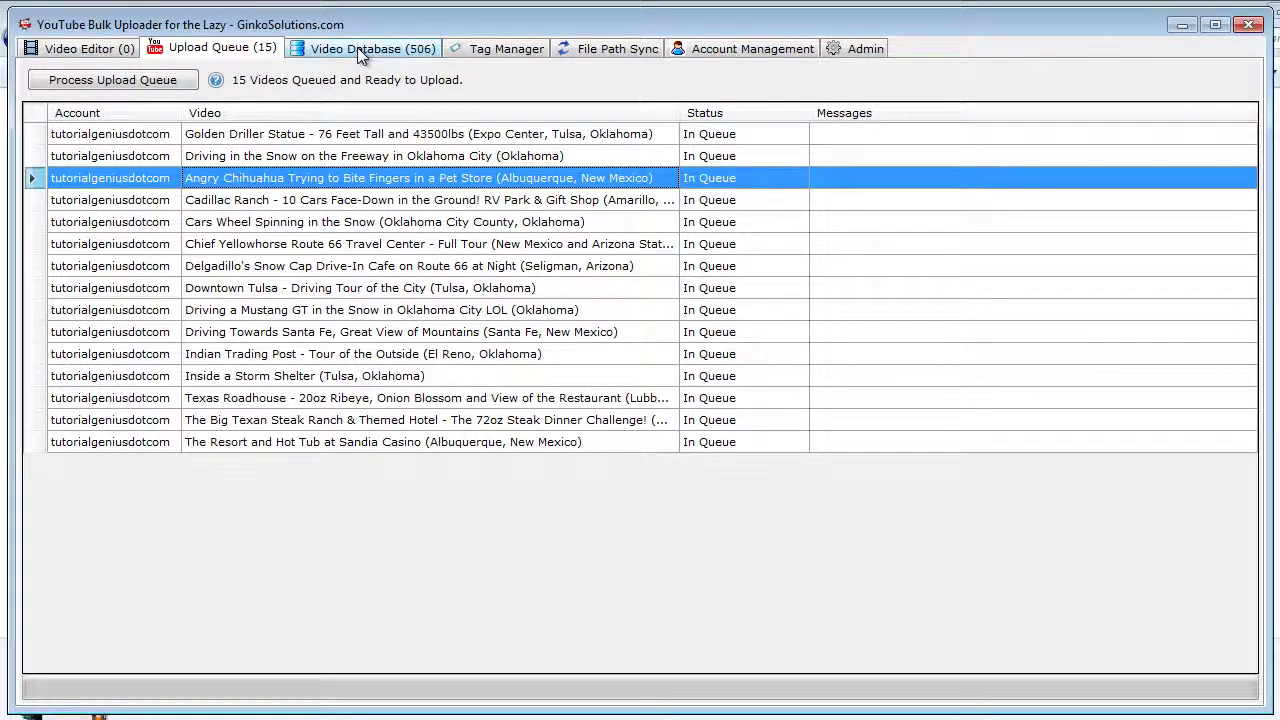
Check the Video Editor and upload queue, and look through the not-yet-uploaded trip videos at the end of the Video Database.
left_click(100, 55)
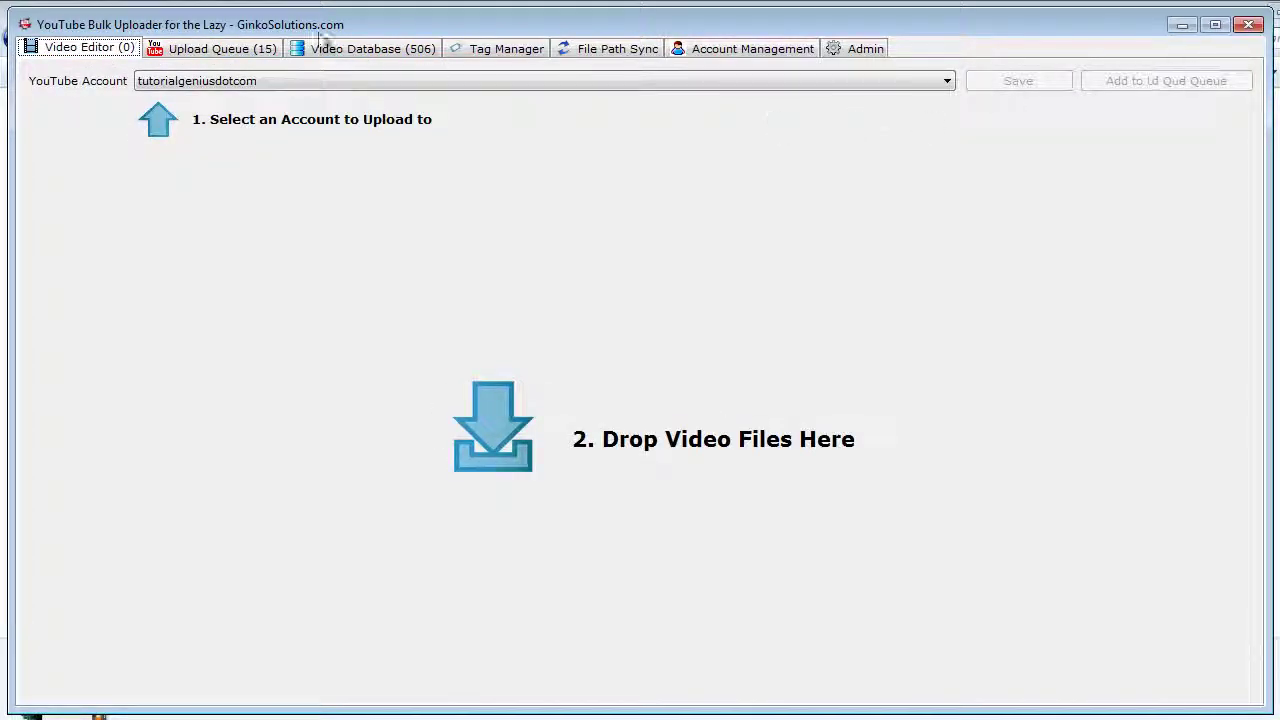
left_click(250, 48)
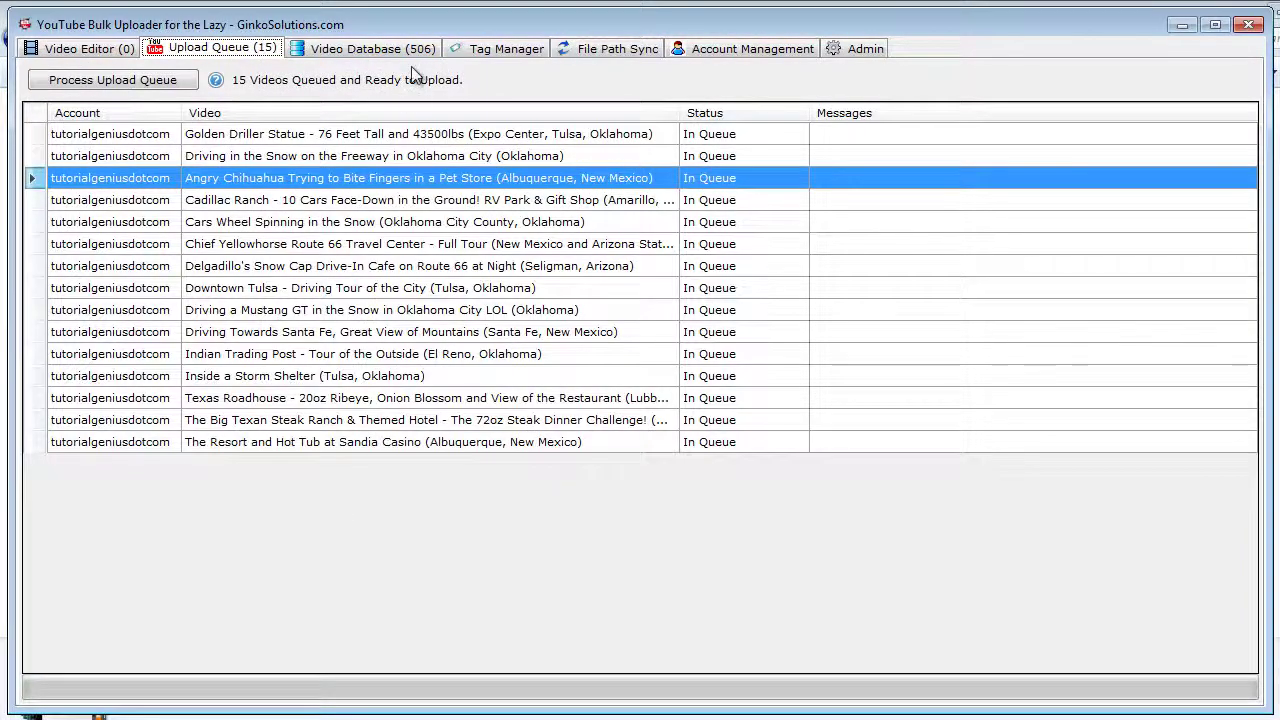
left_click(385, 49)
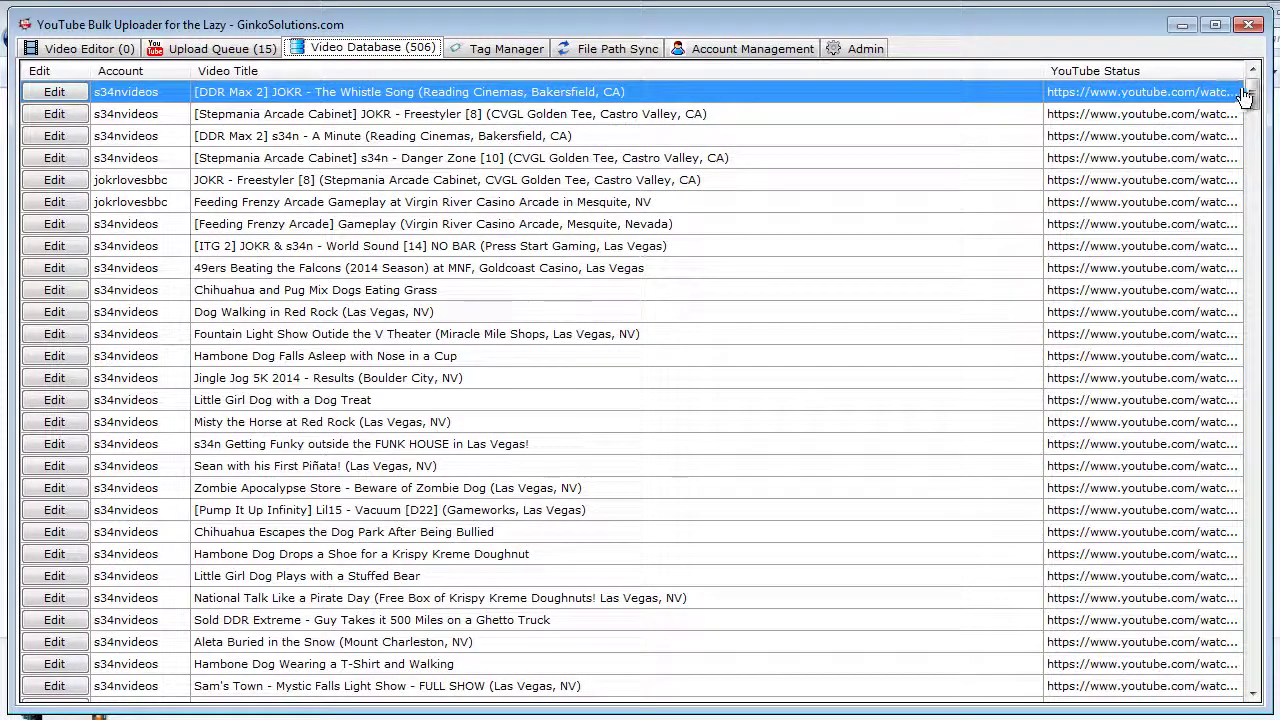
left_click_drag(1248, 92, 1250, 690)
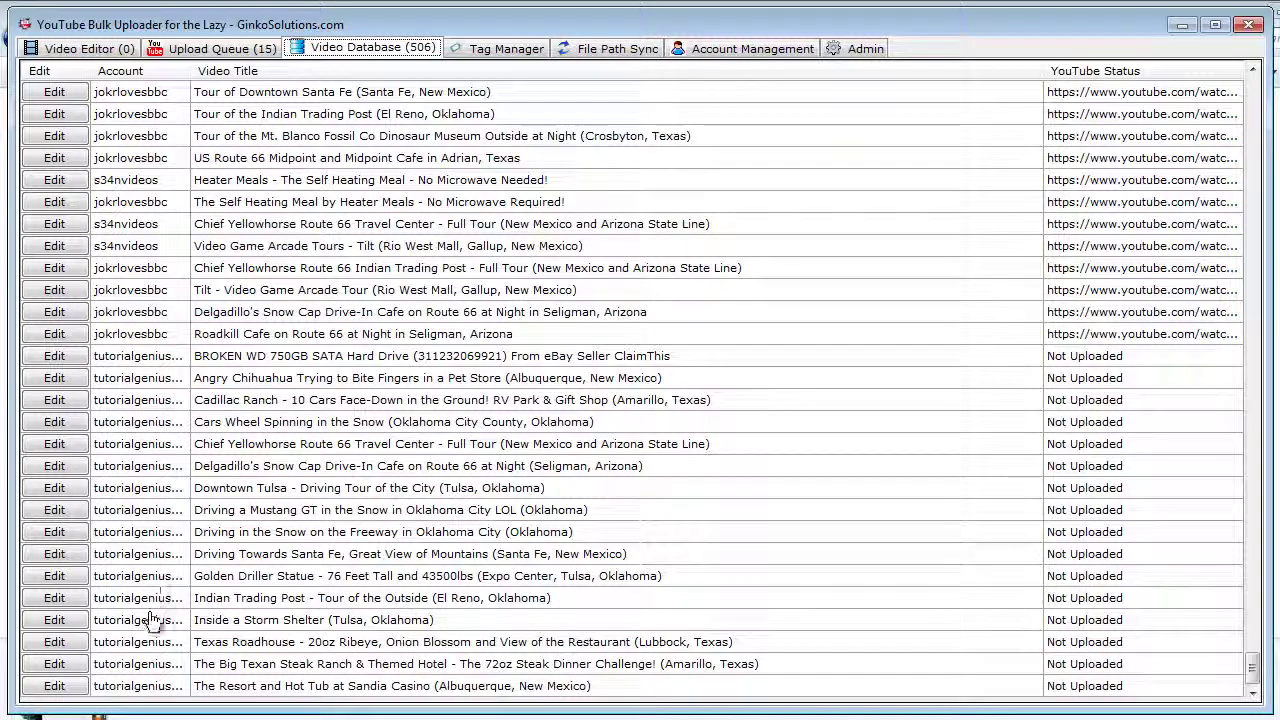
left_click(142, 489)
left_click(240, 424)
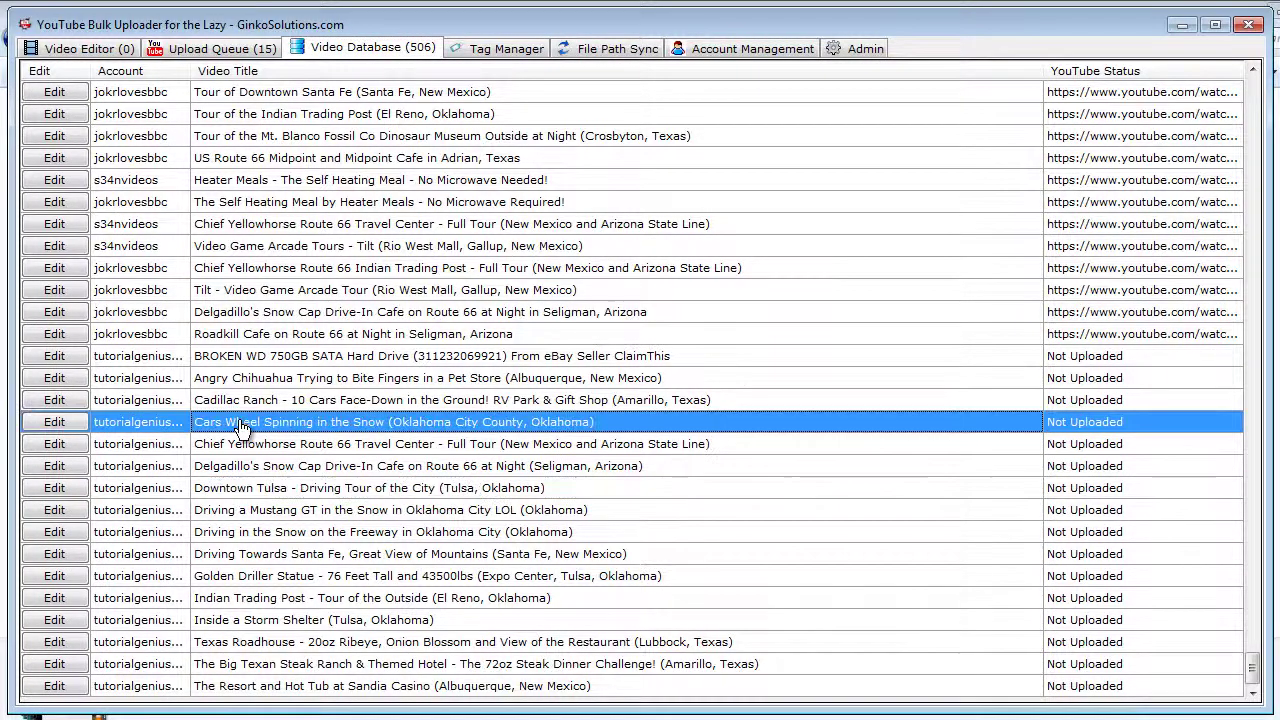
left_click(272, 447)
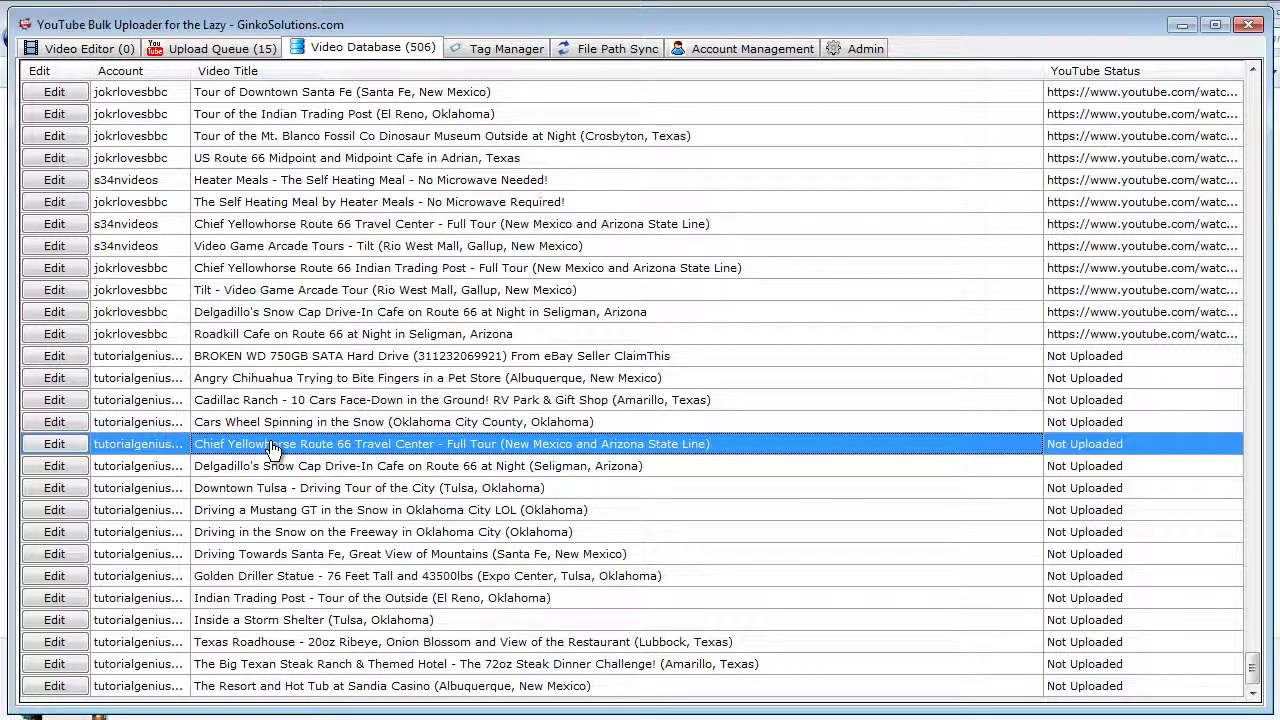
left_click(278, 493)
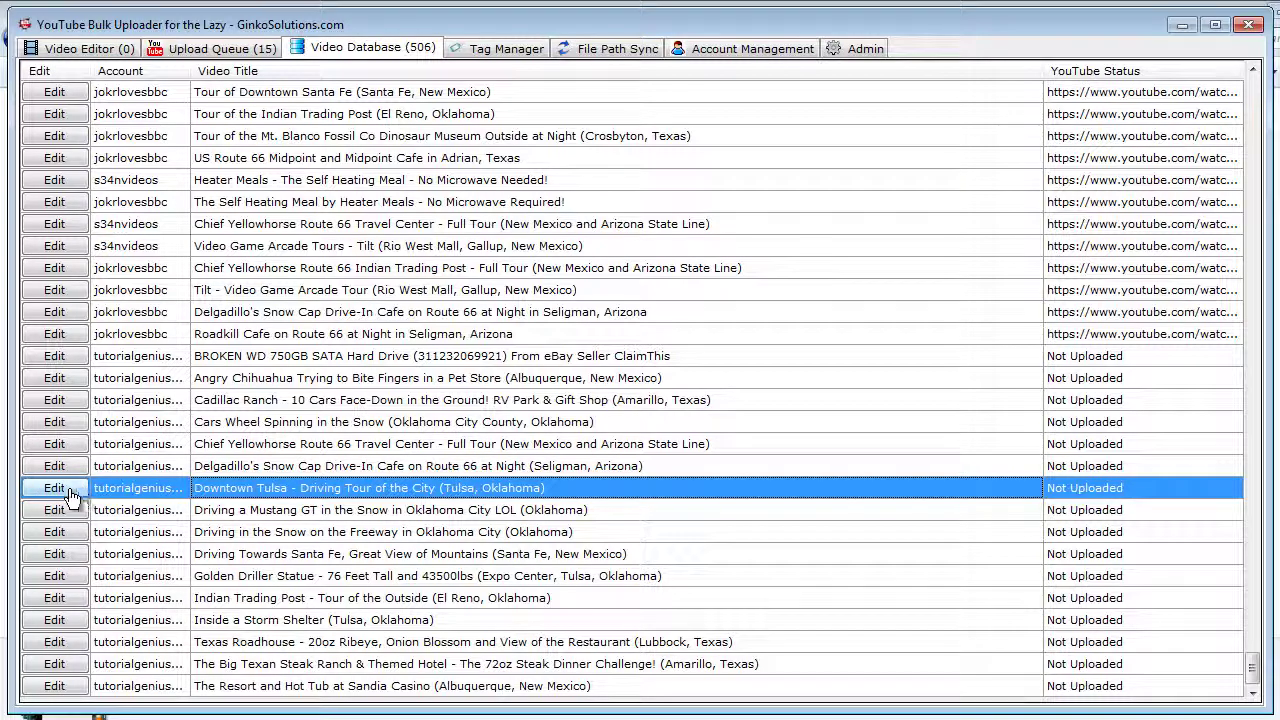
left_click(276, 515)
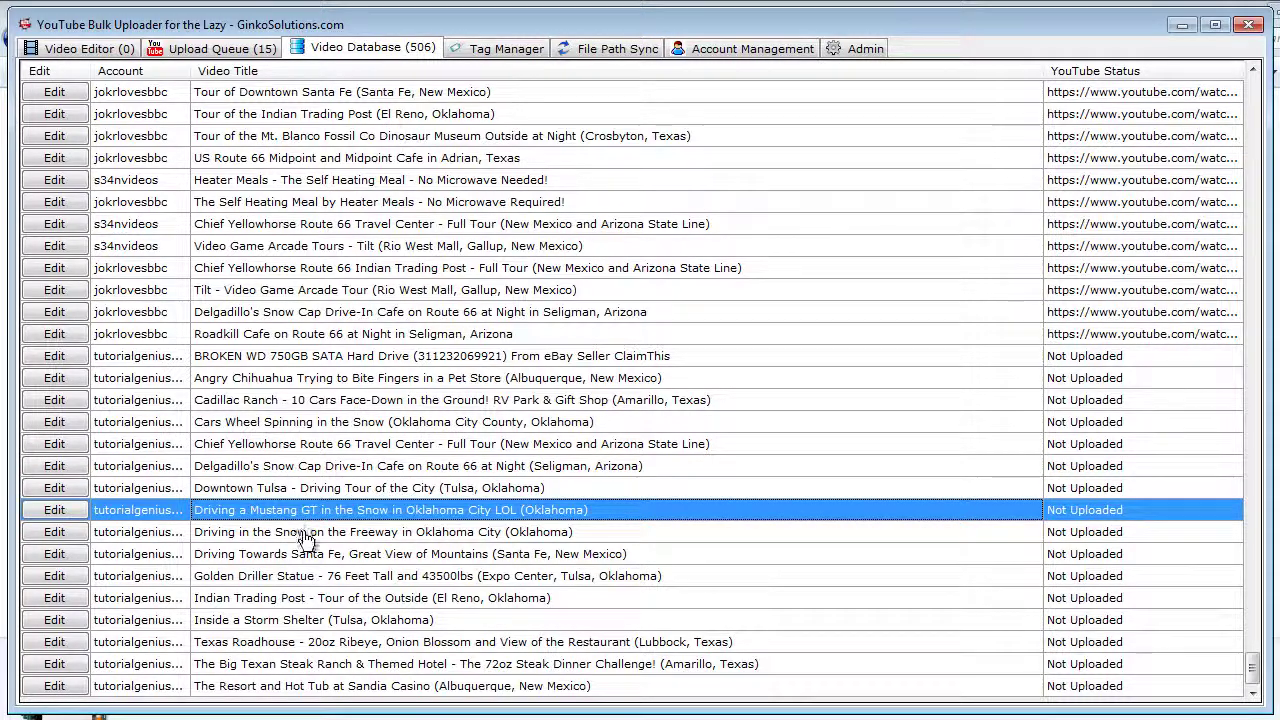
left_click(280, 621)
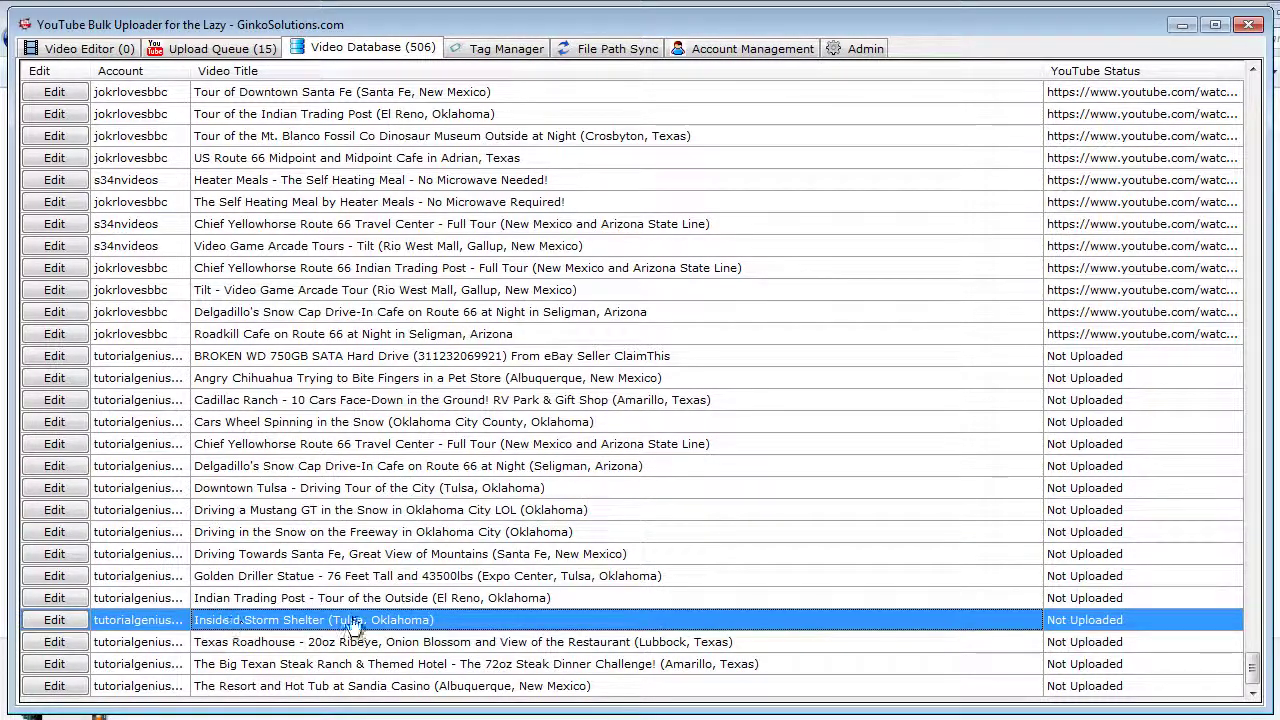
Open the Inside a Storm Shelter database entry for editing and change its title to "Inside a Storm Shelter (Oklahoma City, Oklahoma)".
left_click(54, 620)
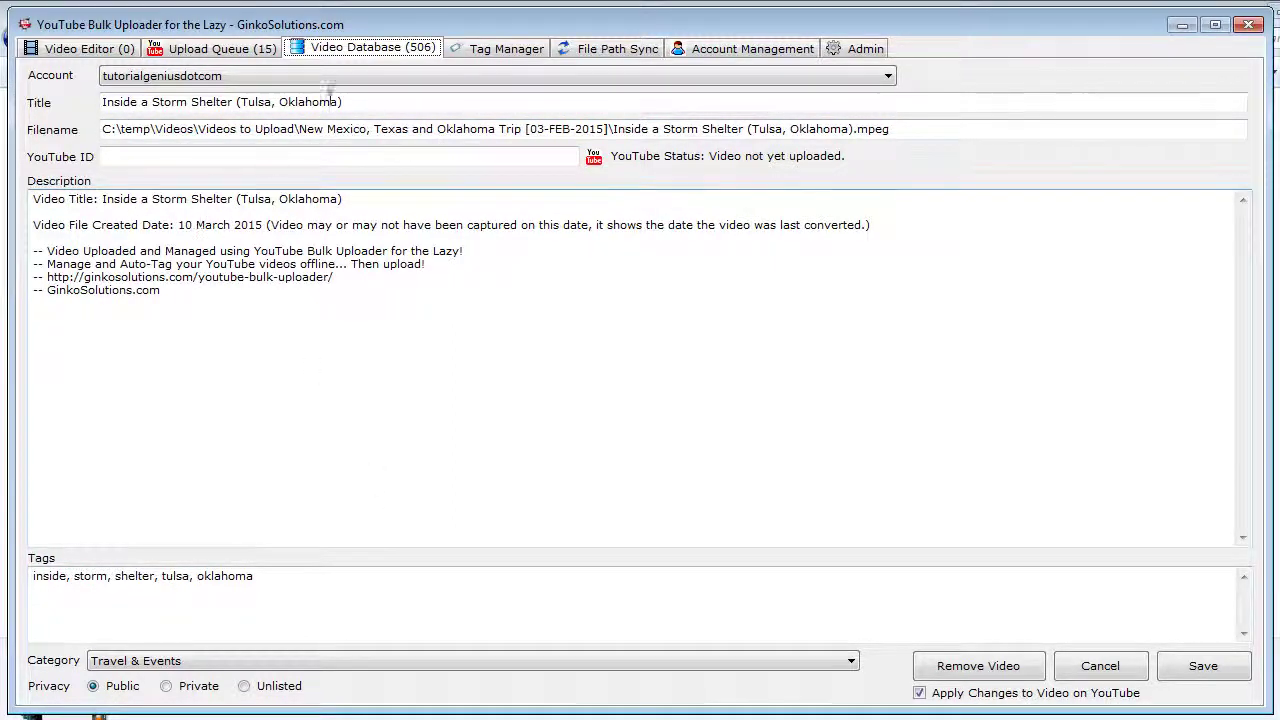
left_click(248, 80)
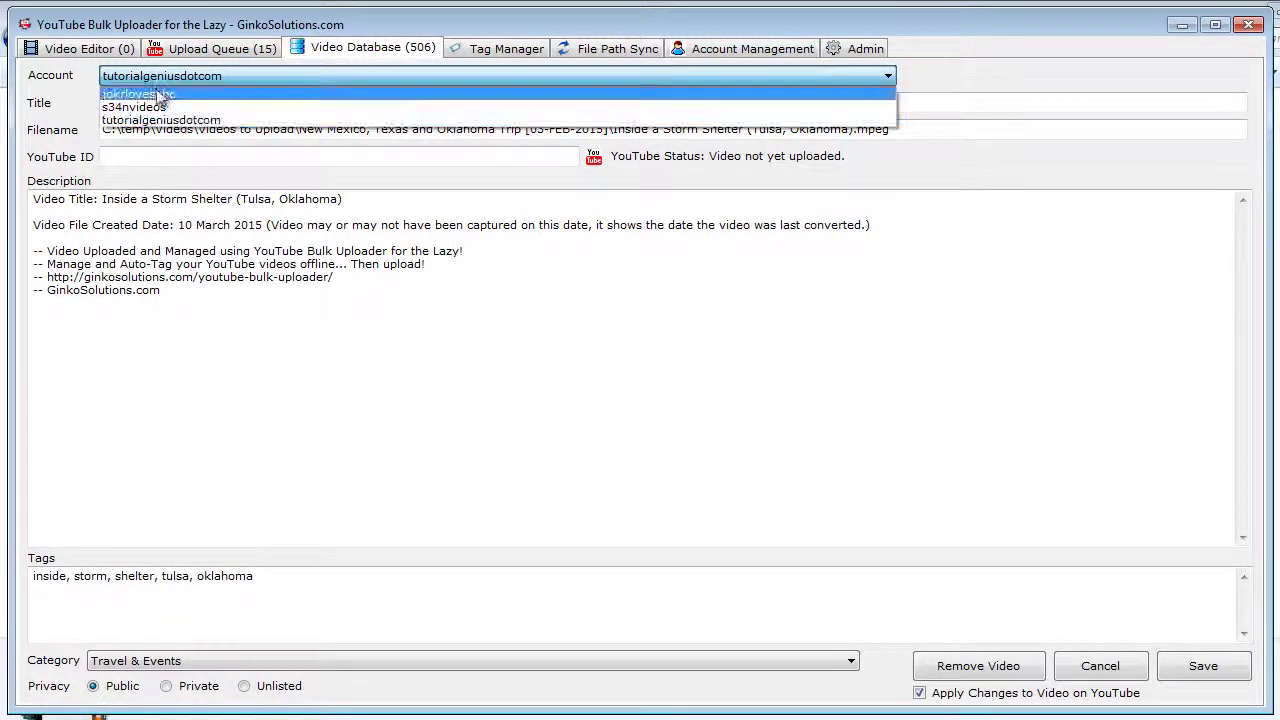
left_click(60, 112)
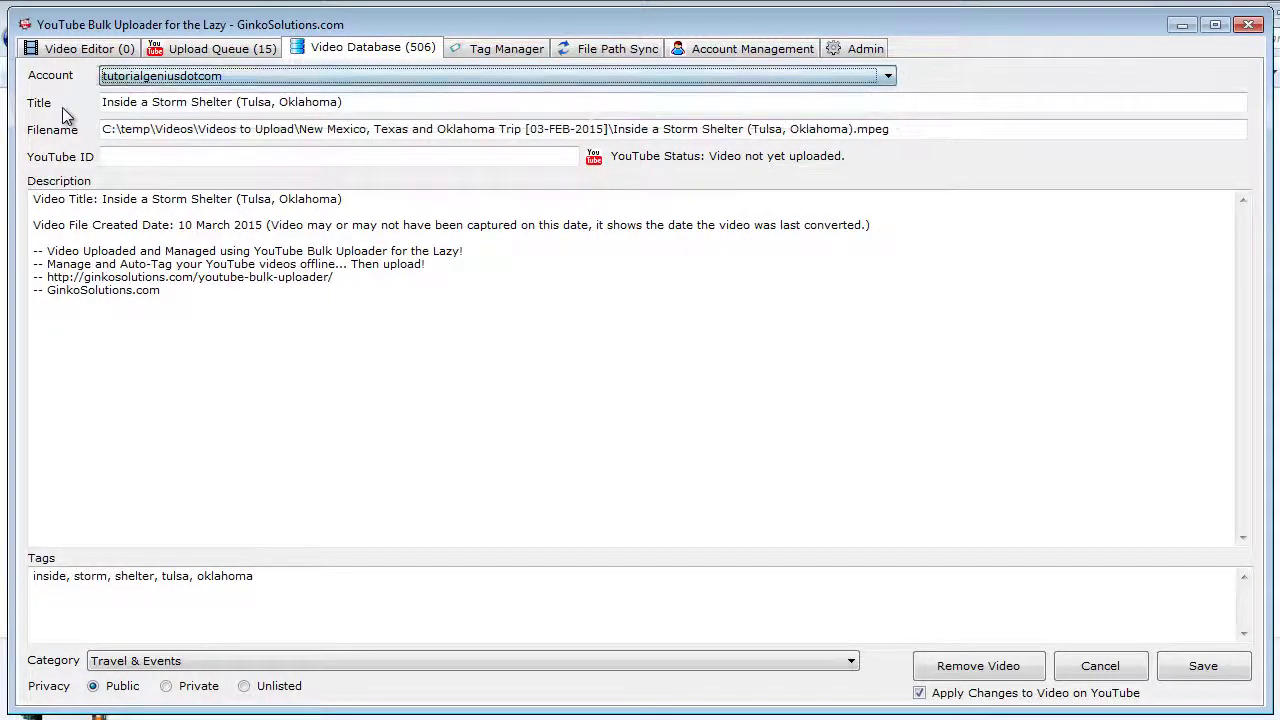
left_click(270, 101)
double_click(270, 101)
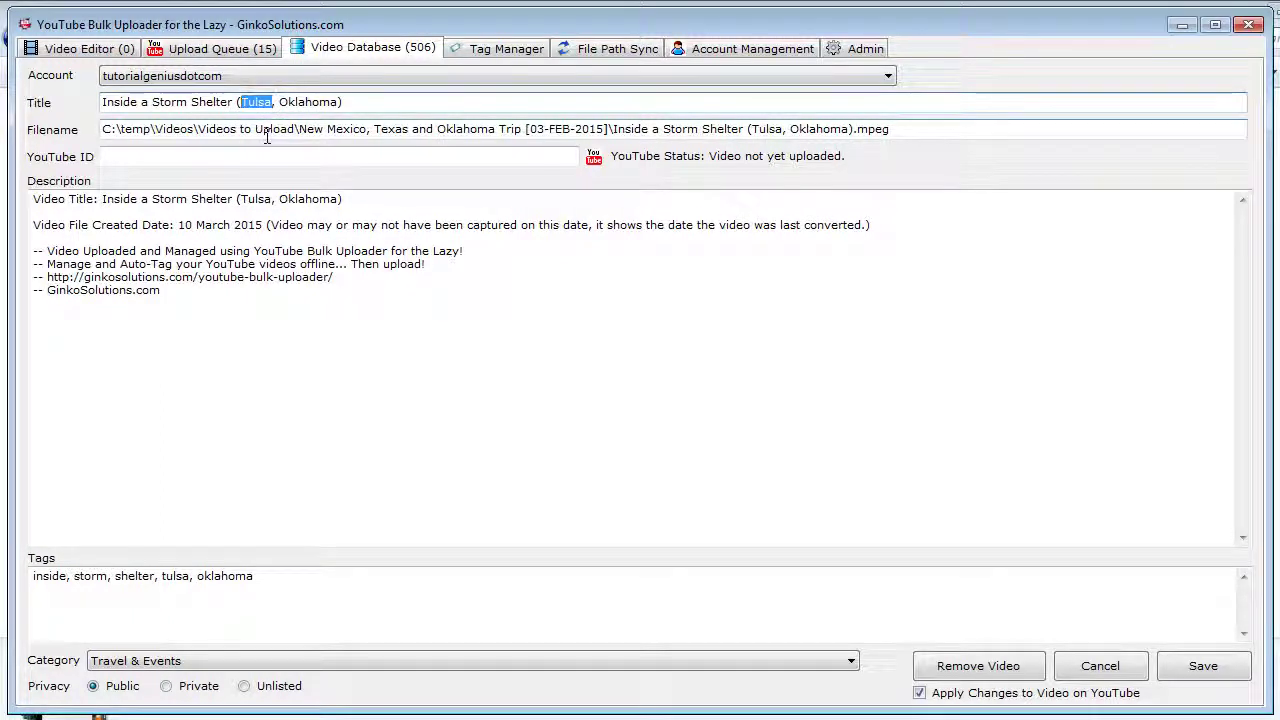
type("J")
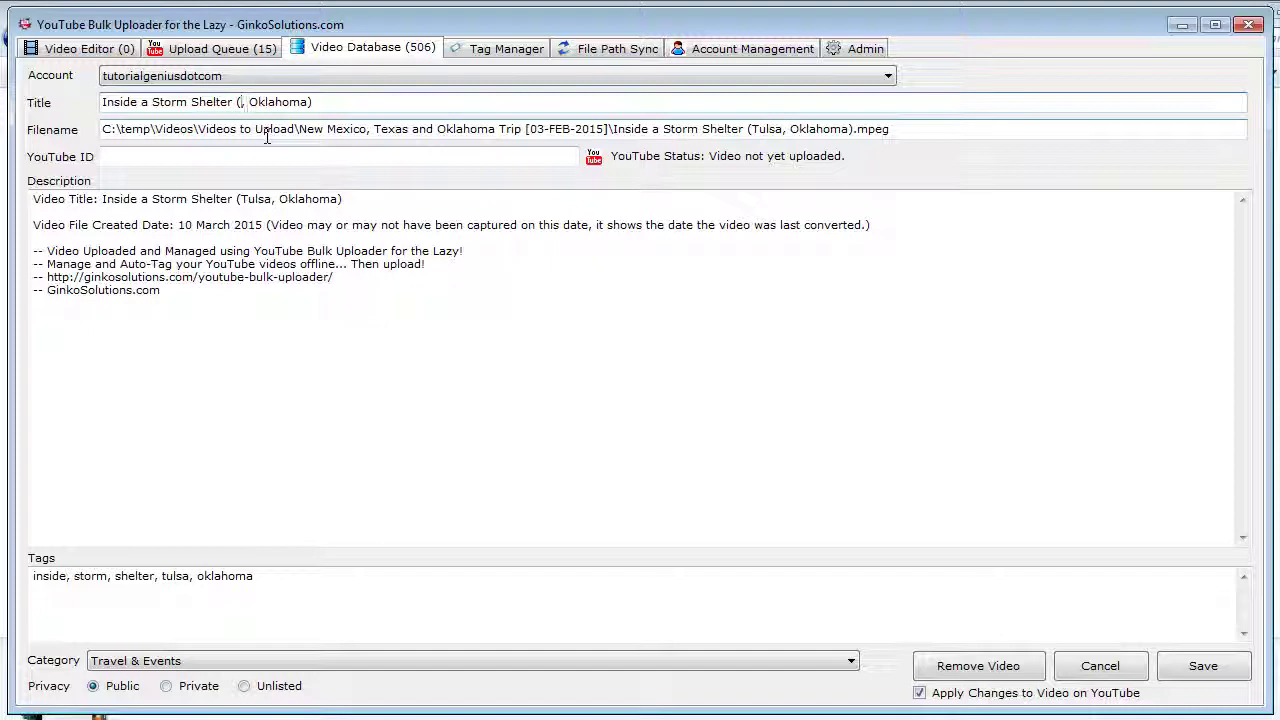
type("Oklahoma City")
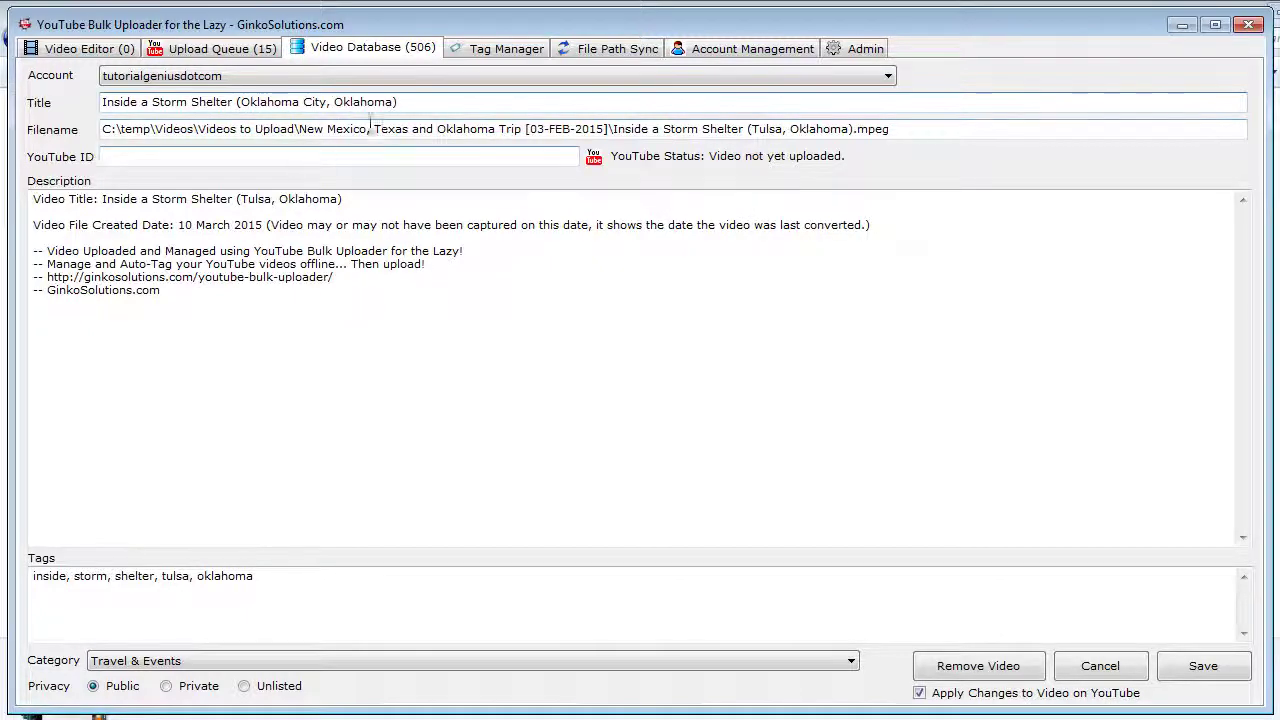
Examine the Inside a Storm Shelter video's file path, YouTube ID, description and tags.
left_click_drag(888, 130, 100, 130)
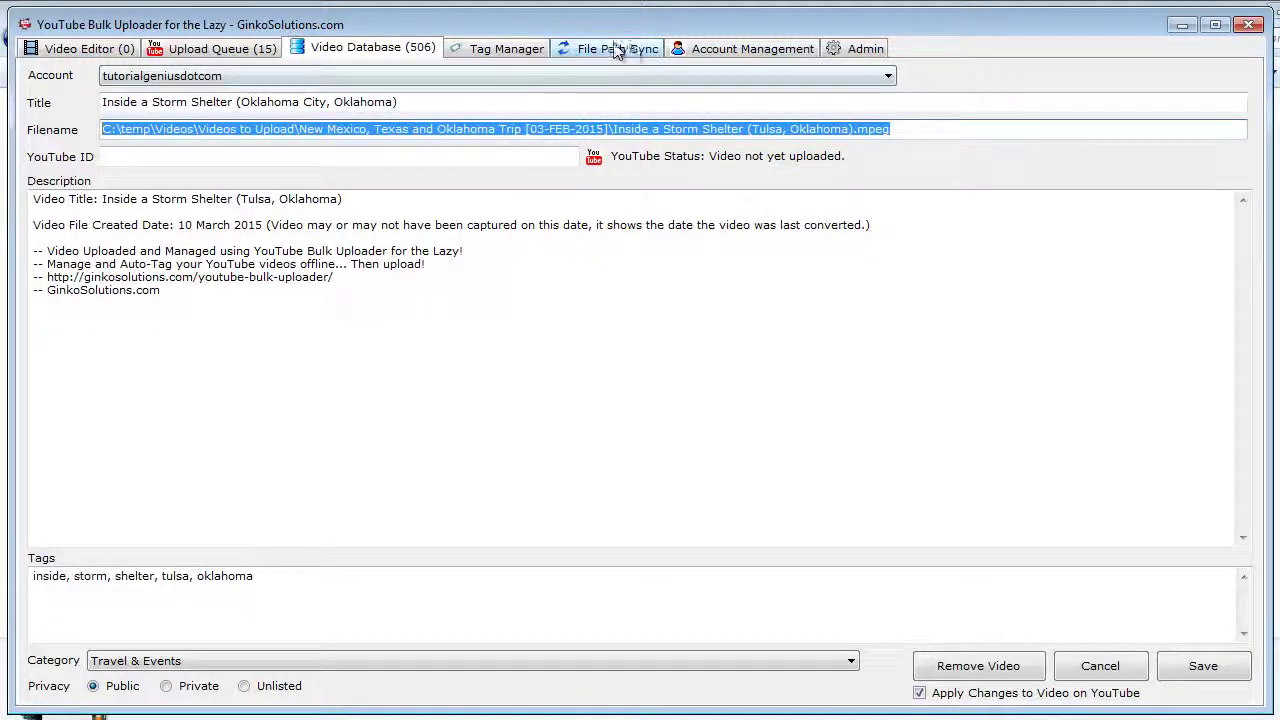
left_click(506, 130)
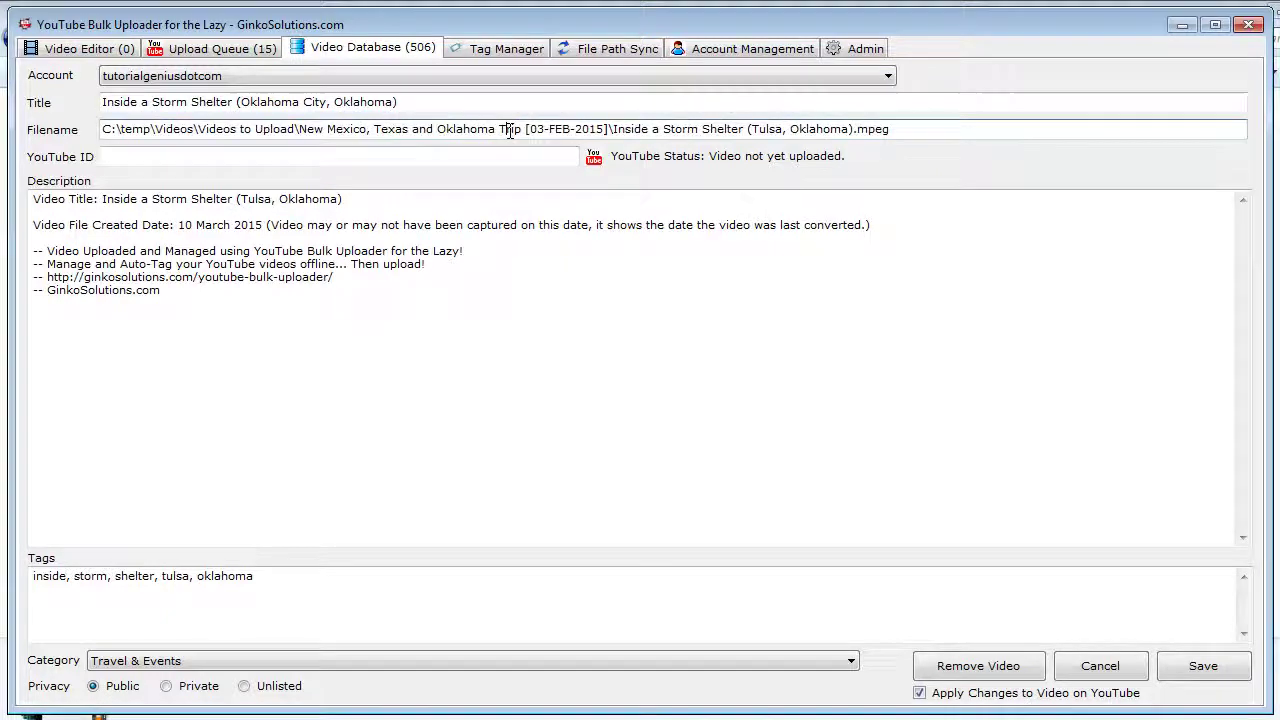
left_click_drag(469, 129, 901, 126)
left_click(913, 126)
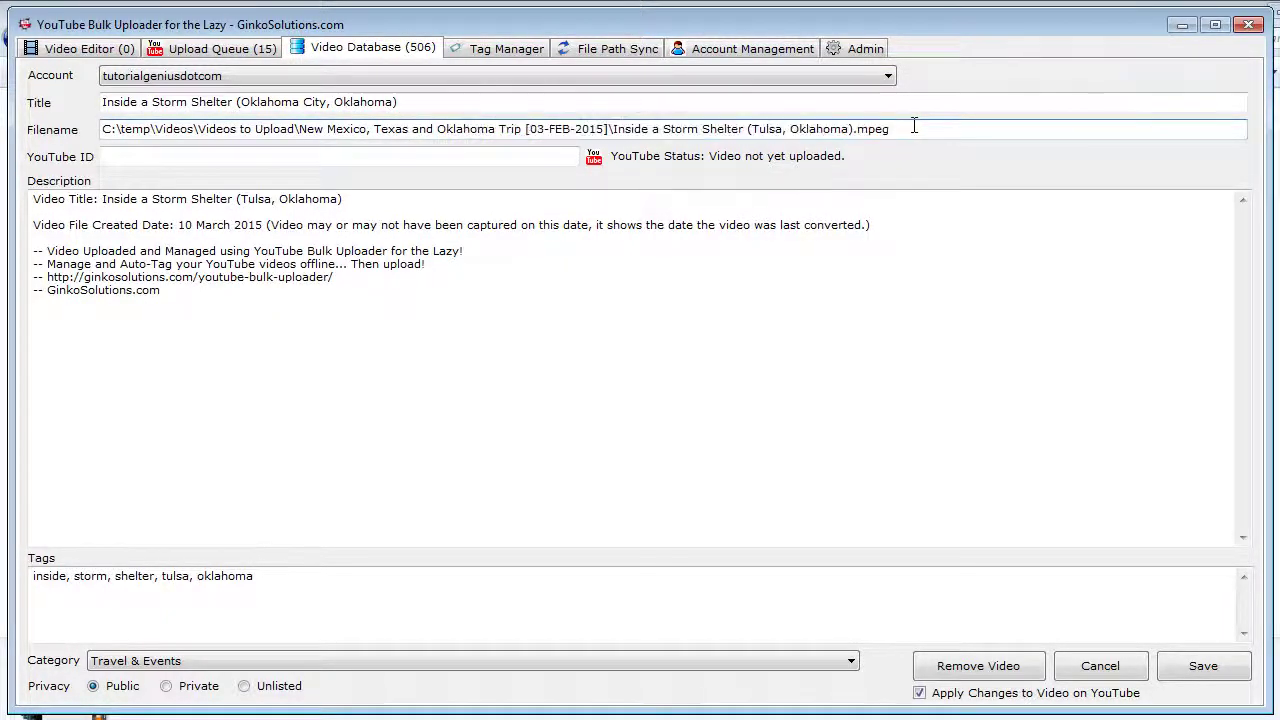
left_click(261, 160)
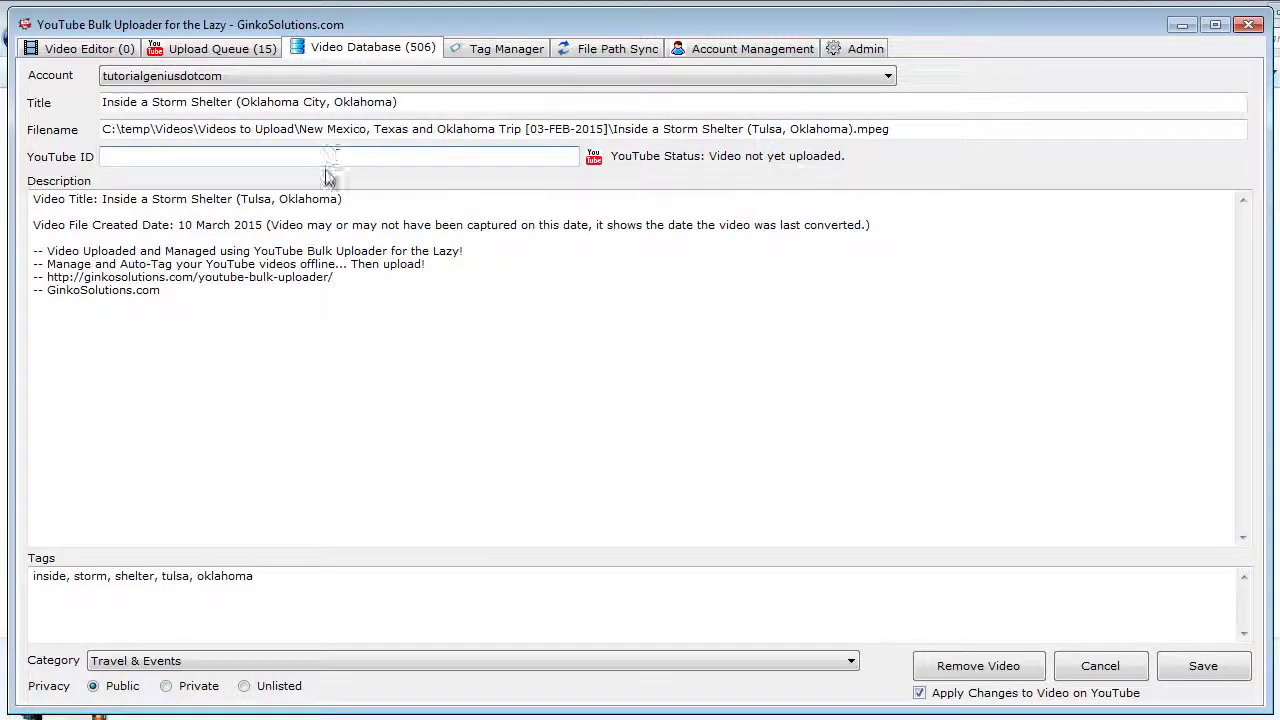
left_click(288, 349)
key("ctrl+a")
left_click_drag(312, 584, 26, 590)
left_click(334, 586)
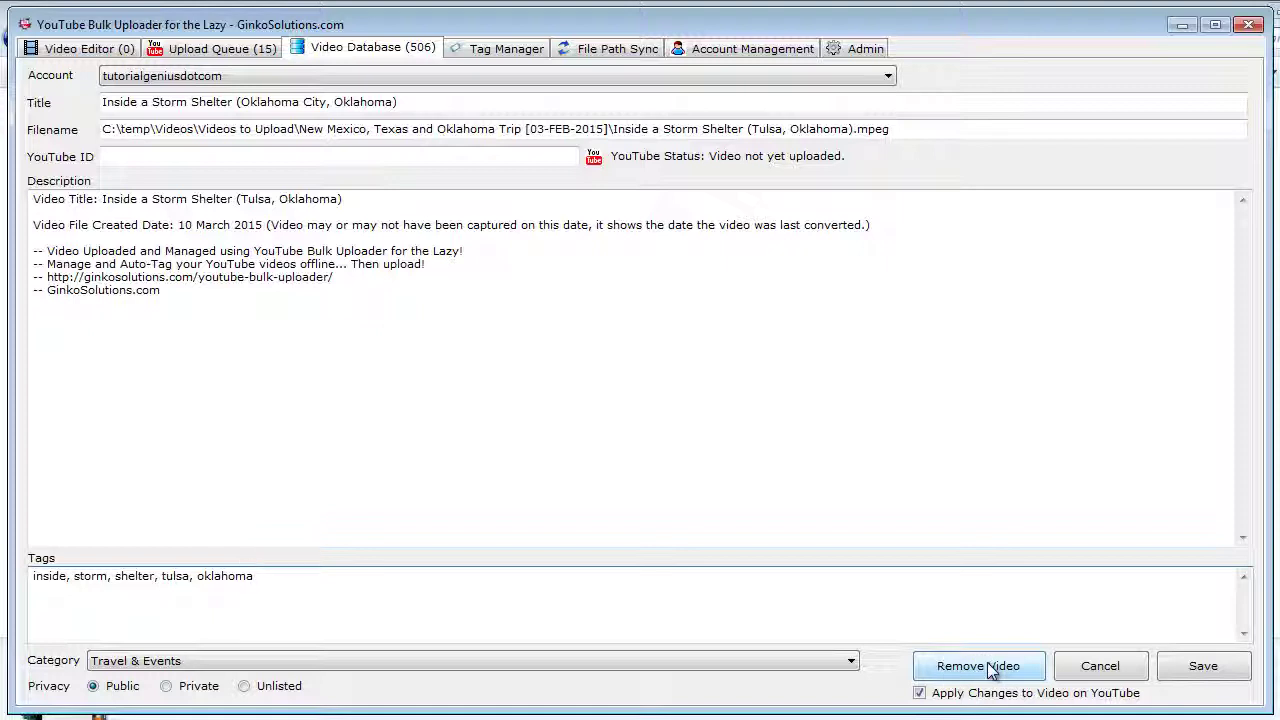
Check the option to apply changes on YouTube, and discard the edits to the Inside a Storm Shelter video.
left_click(920, 694)
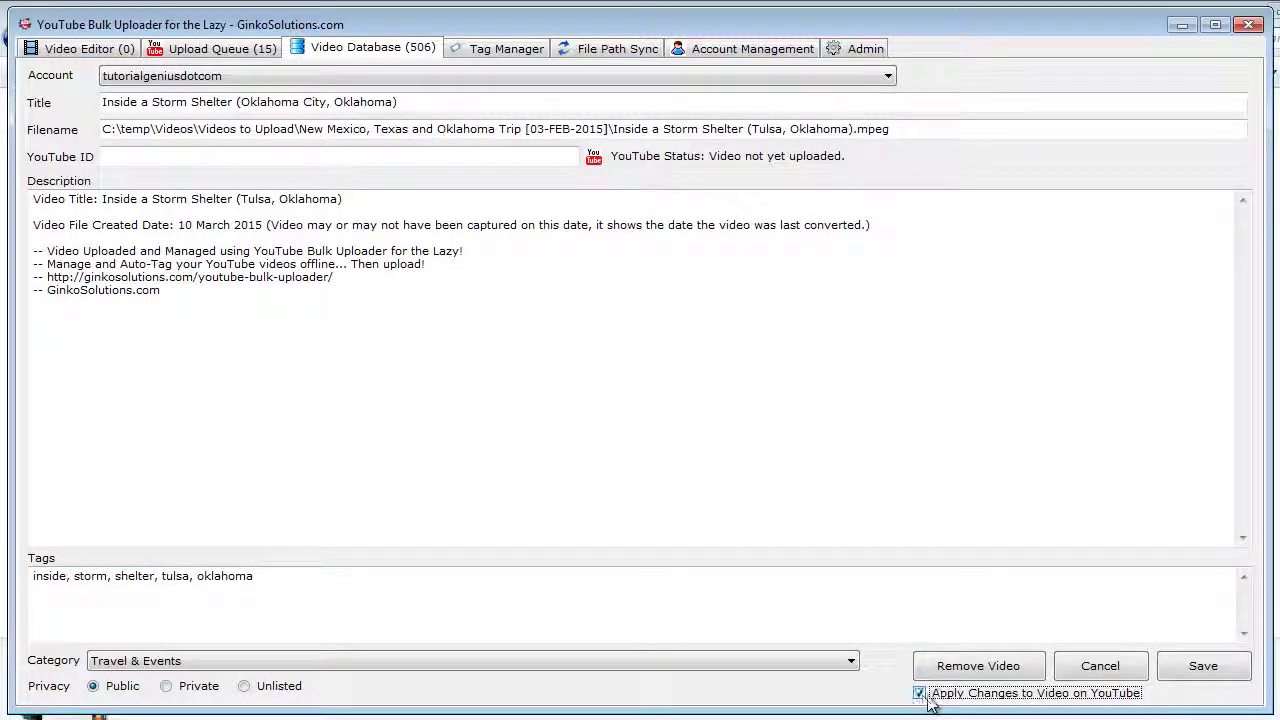
left_click(1110, 664)
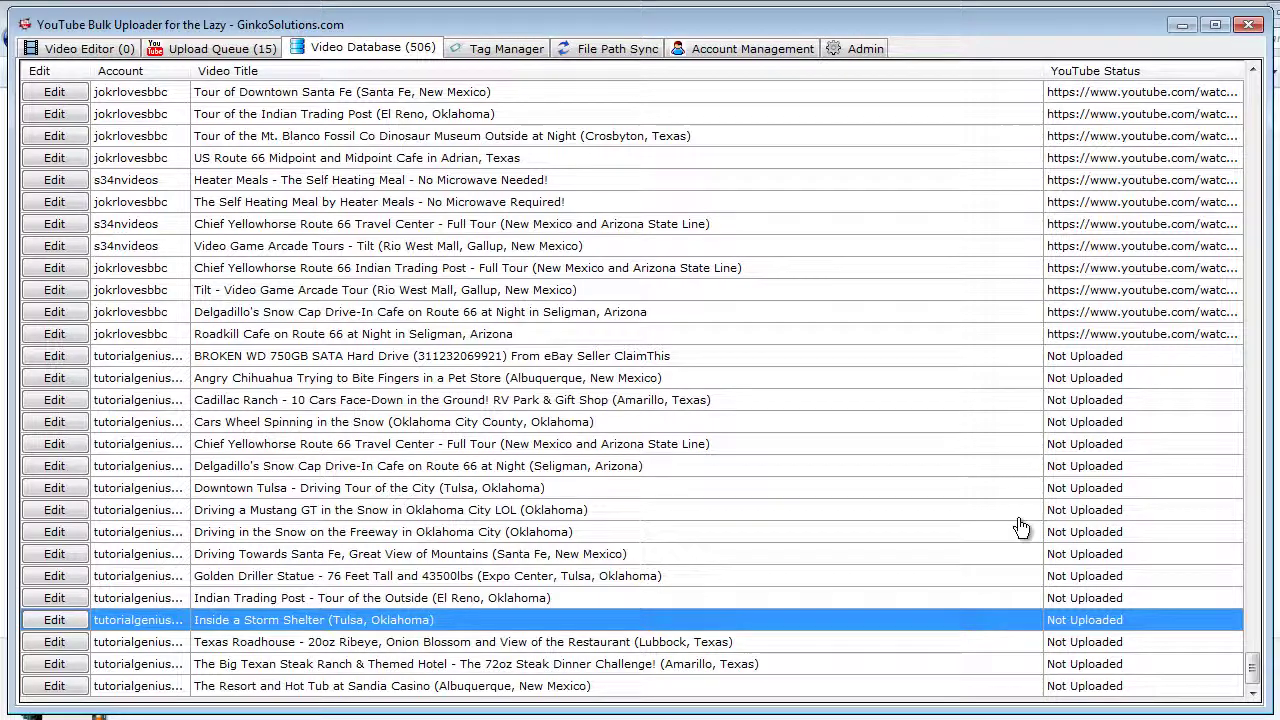
left_click(254, 600)
left_click(260, 622)
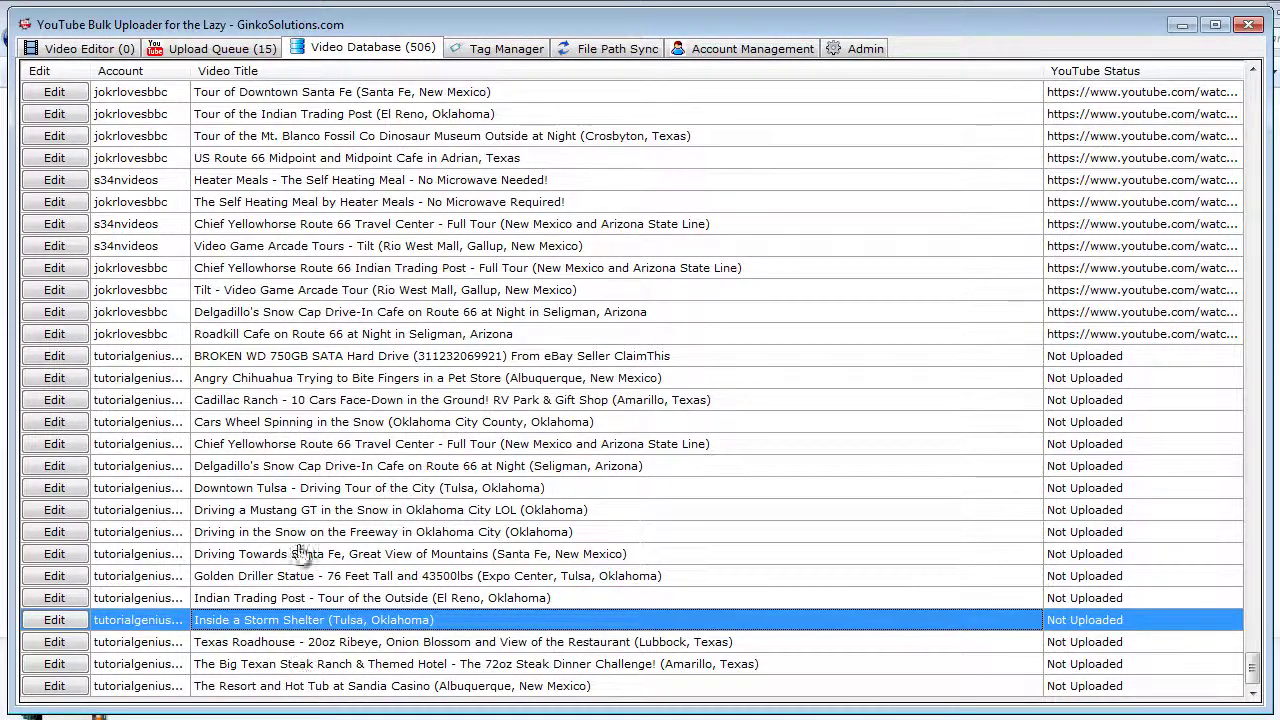
Check the upload queue, and view the Roadkill Cafe video on YouTube from its Video Database link before returning to the uploader.
left_click(230, 48)
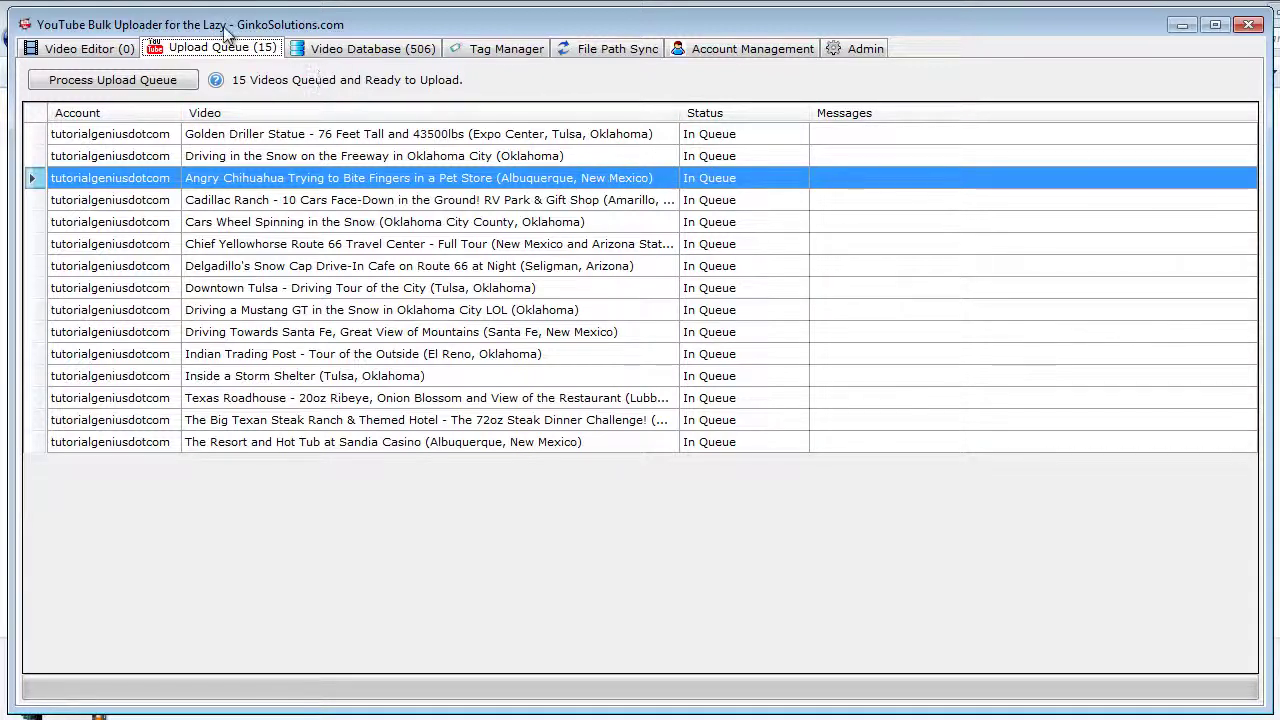
left_click(376, 50)
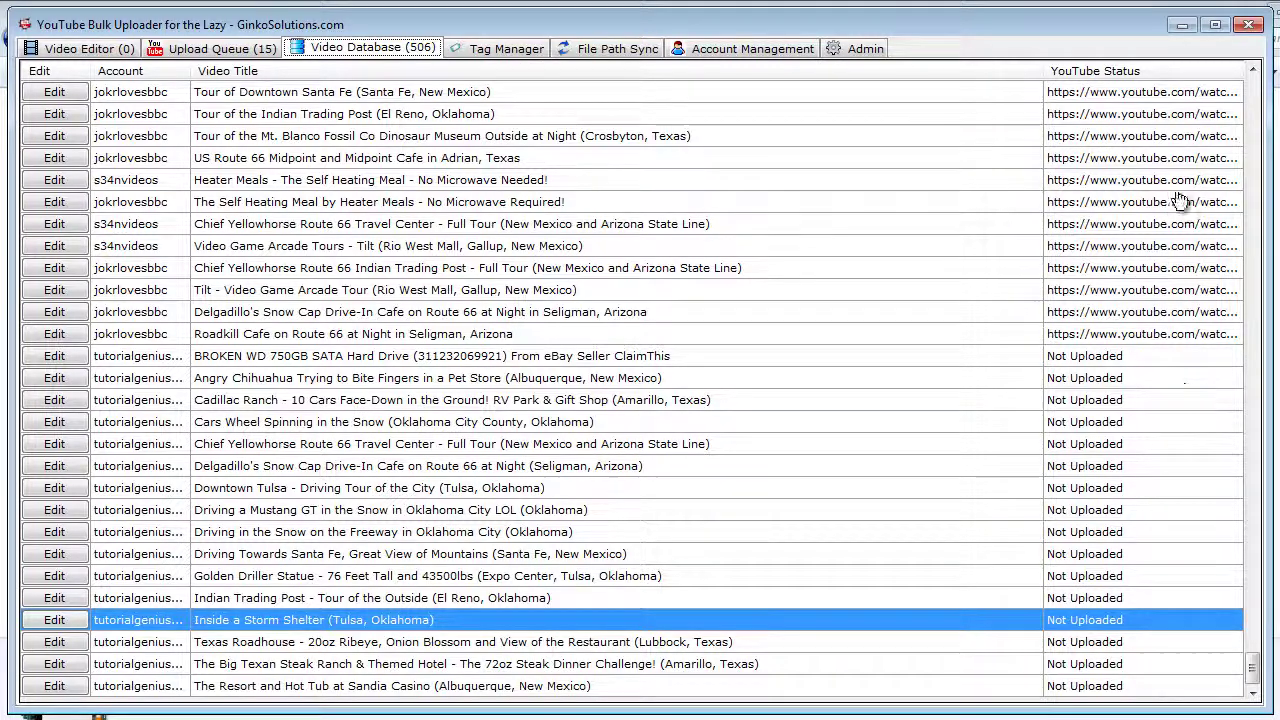
double_click(1071, 334)
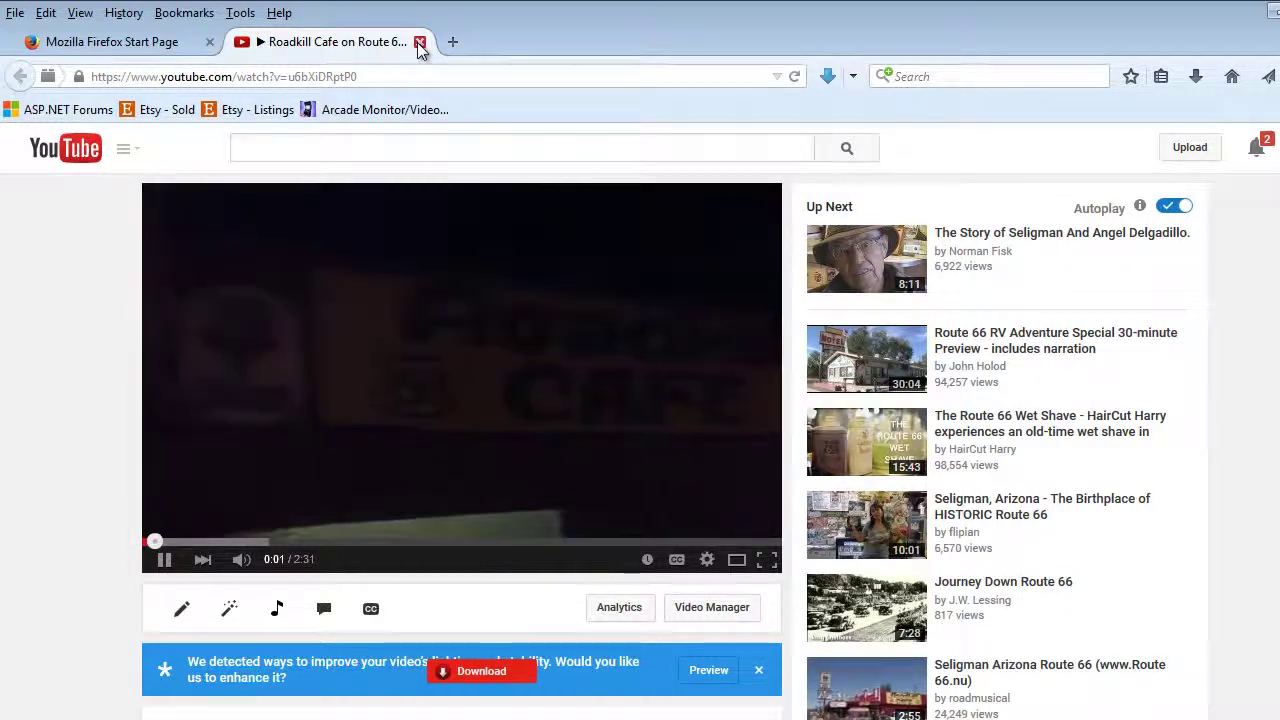
left_click(420, 42)
key("alt+Tab")
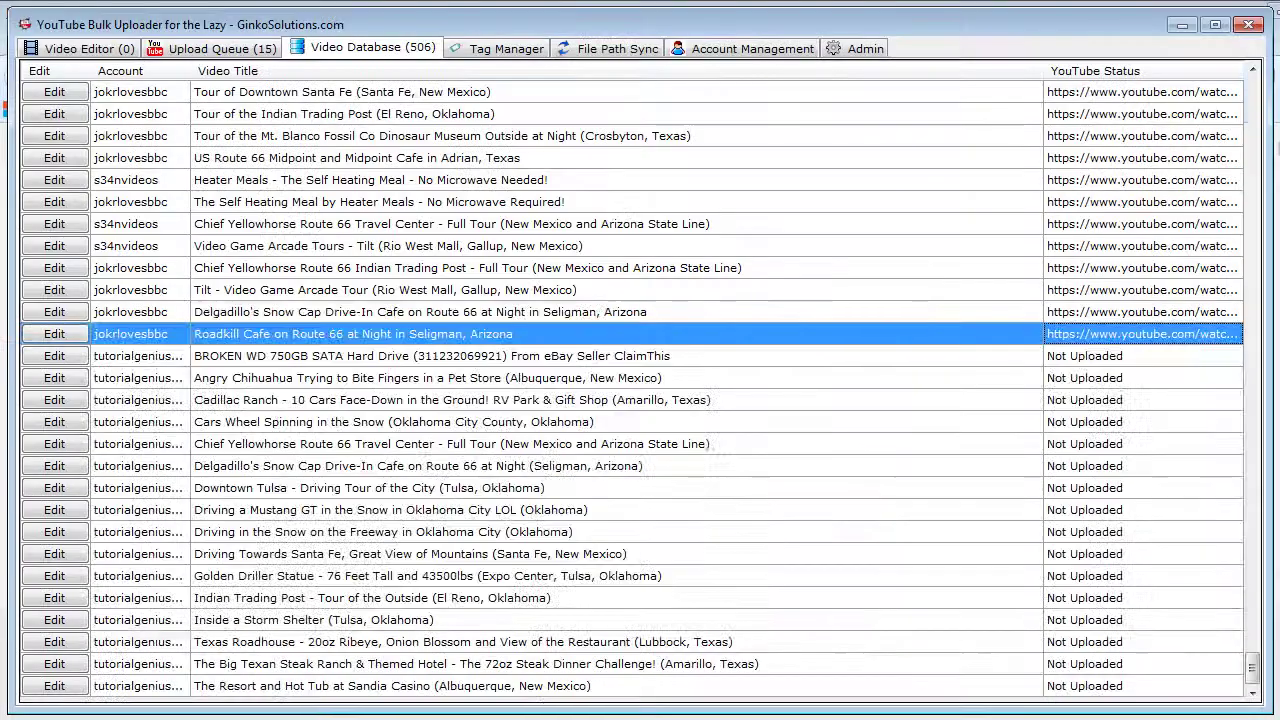
Look over the Video Database's YouTube statuses up to the first entries, and the Tag Manager and File Path Sync pages.
left_click(1101, 362)
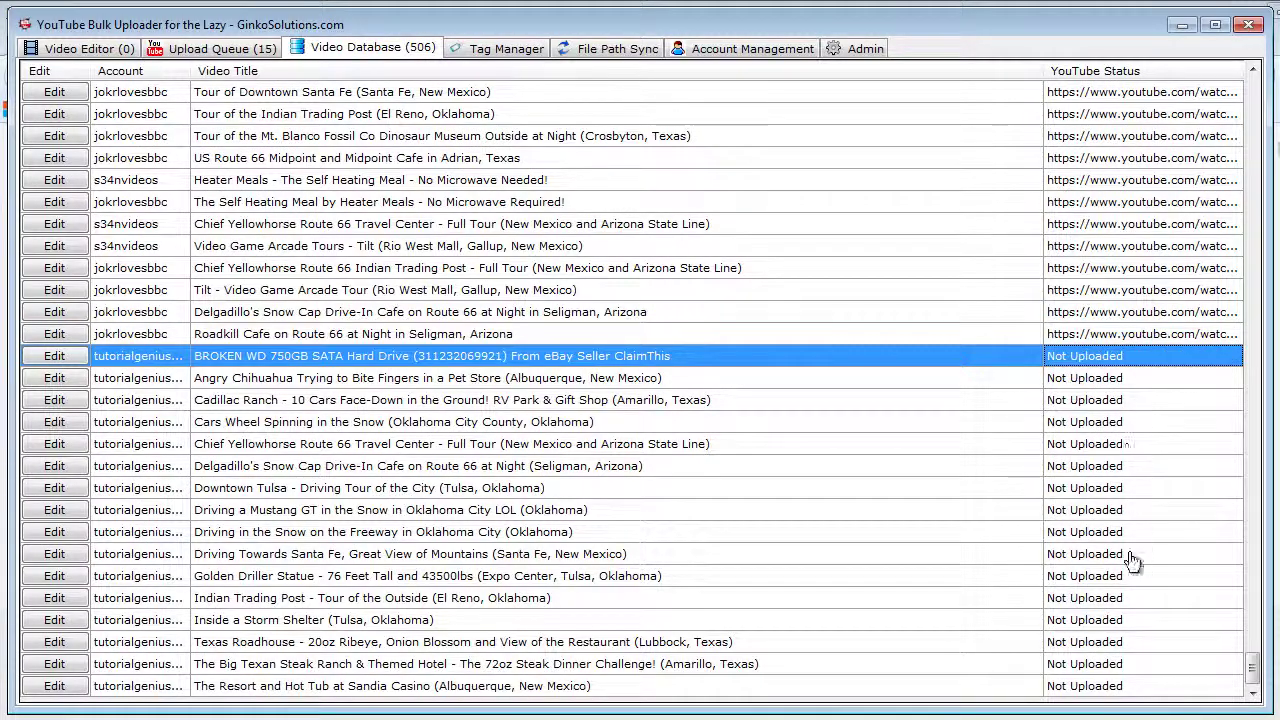
left_click_drag(1253, 668, 1252, 85)
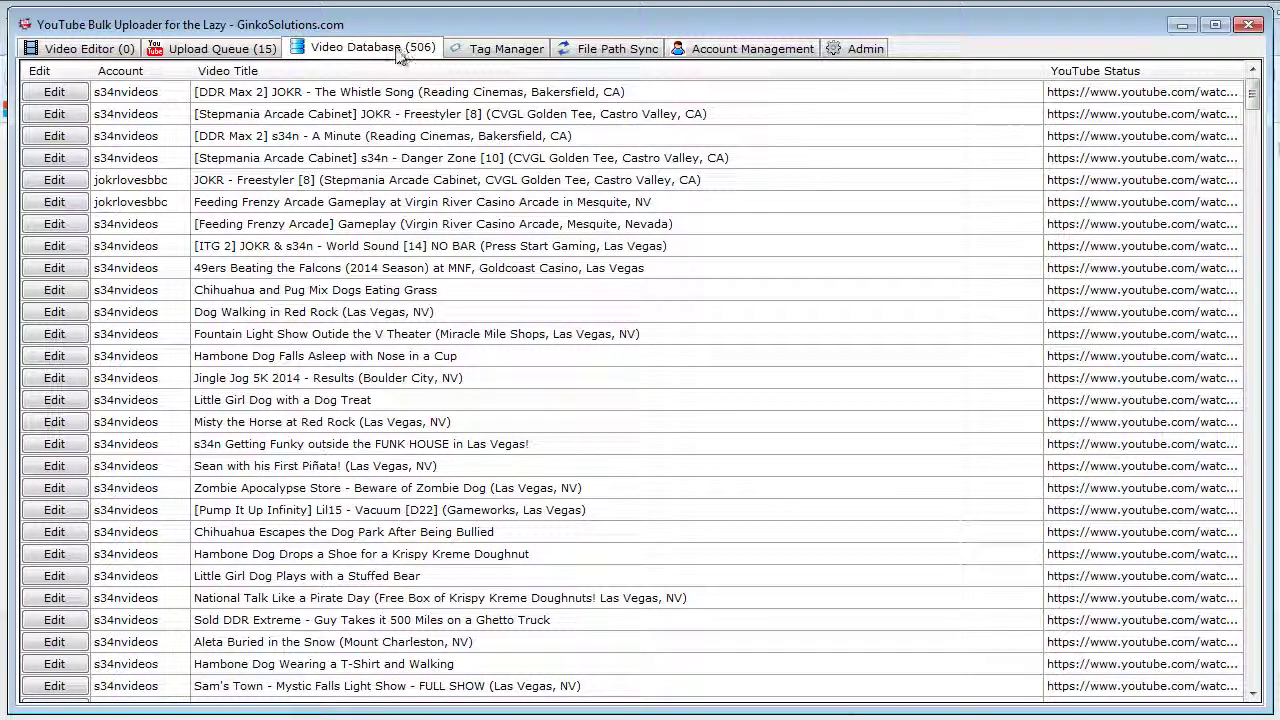
left_click(468, 49)
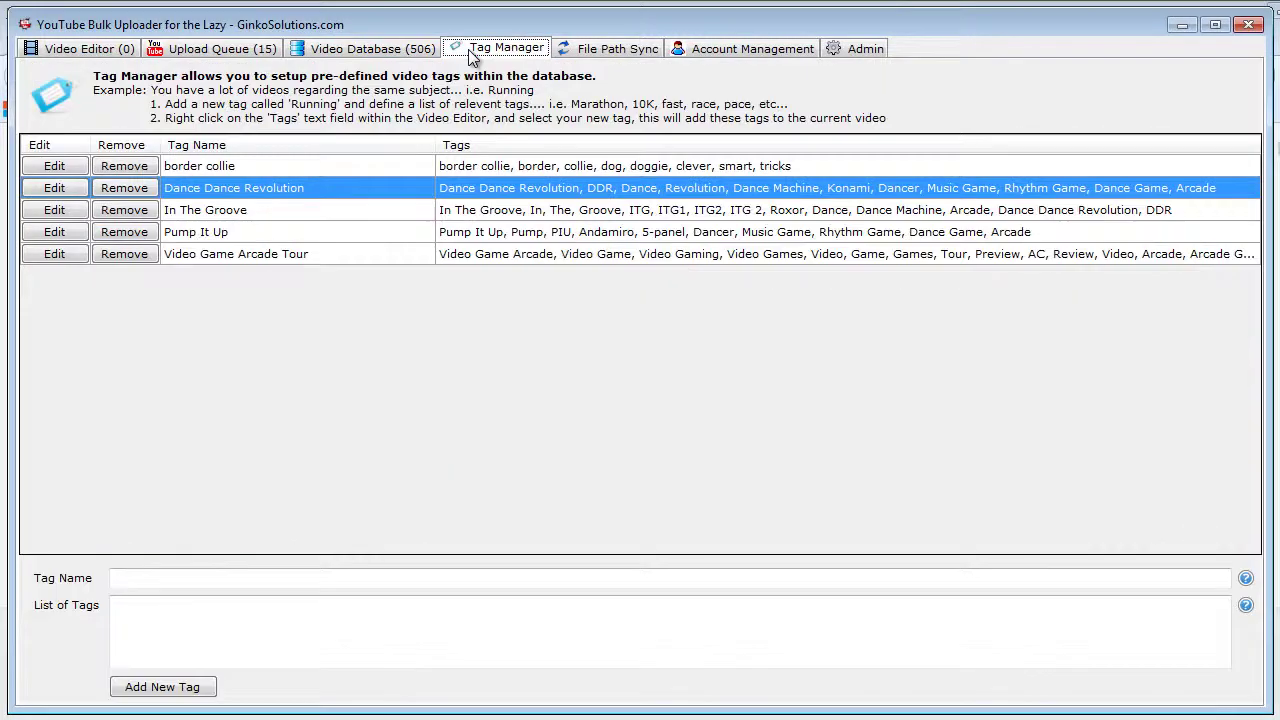
left_click(596, 54)
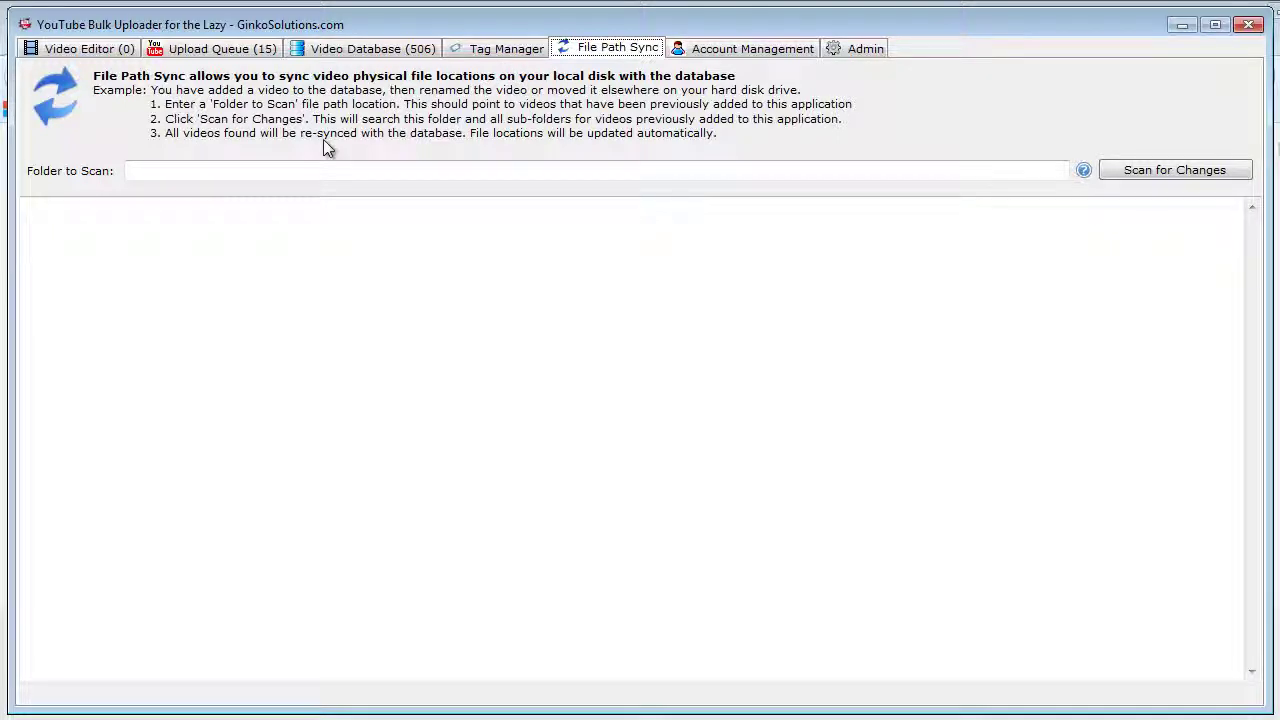
left_click(358, 165)
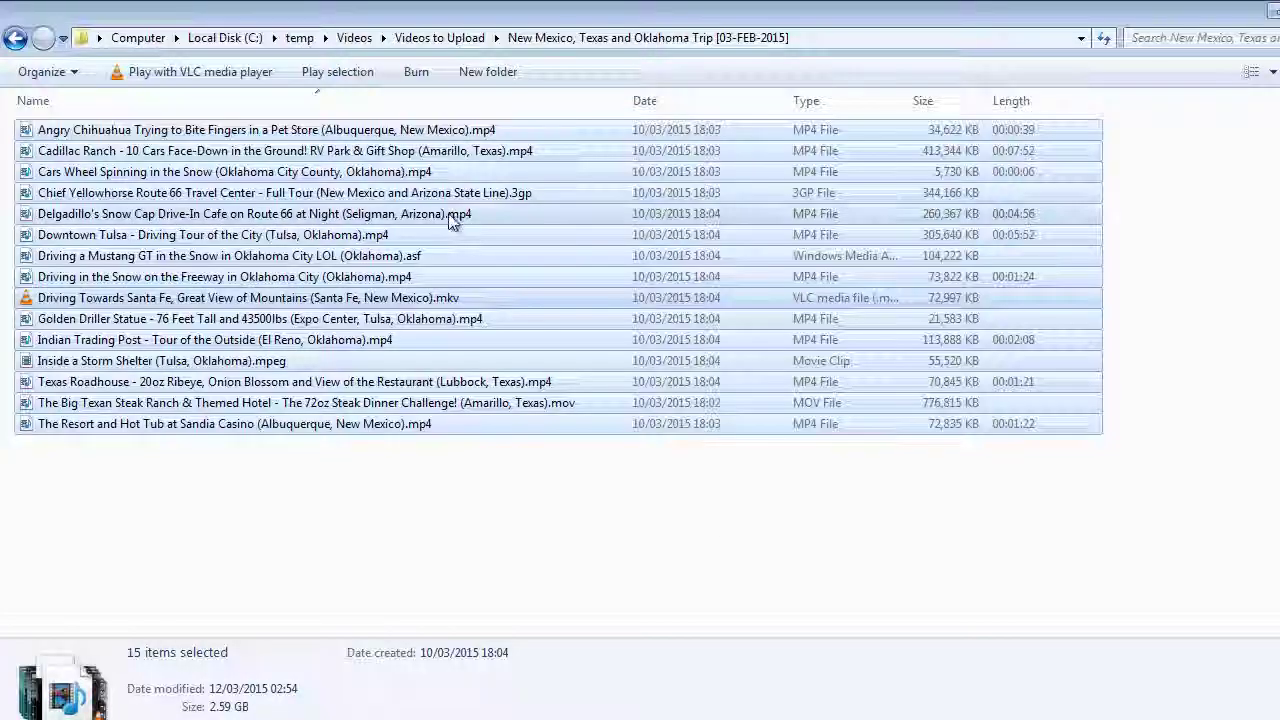
In Windows Explorer, look through the parent folders of the trip videos up to C:\temp\Videos and return to Videos to Upload.
left_click(427, 34)
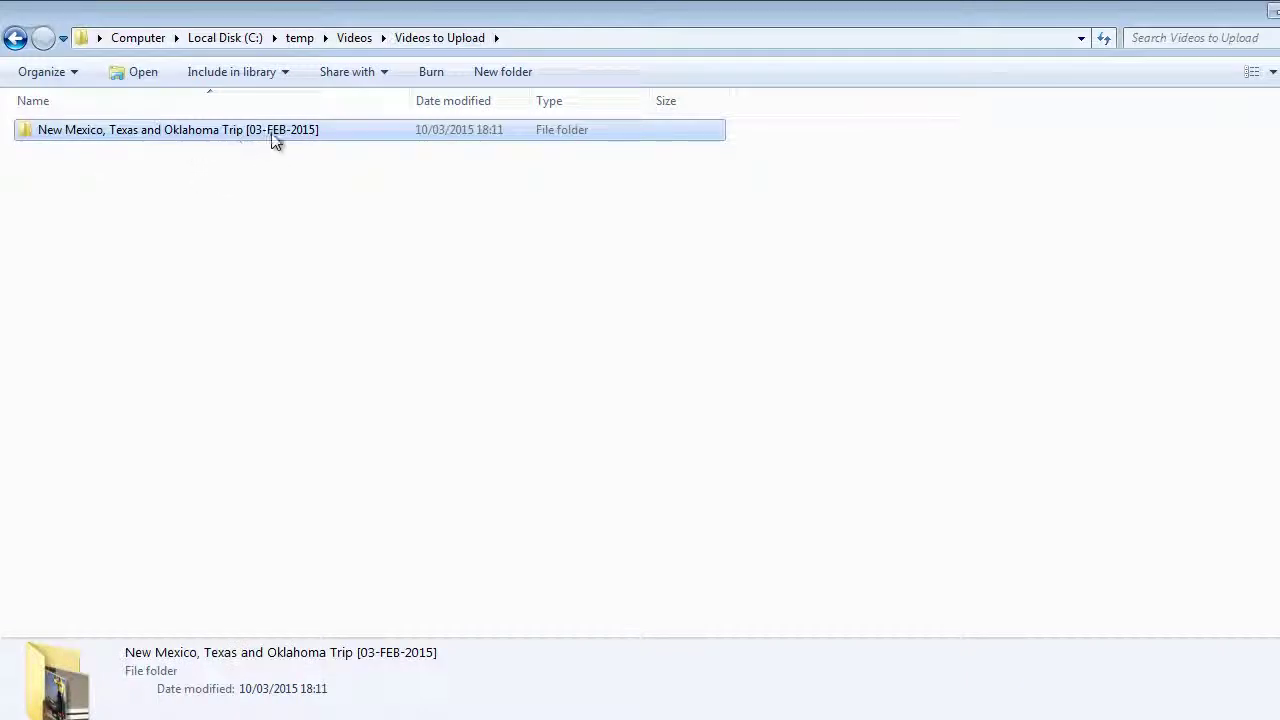
left_click(348, 36)
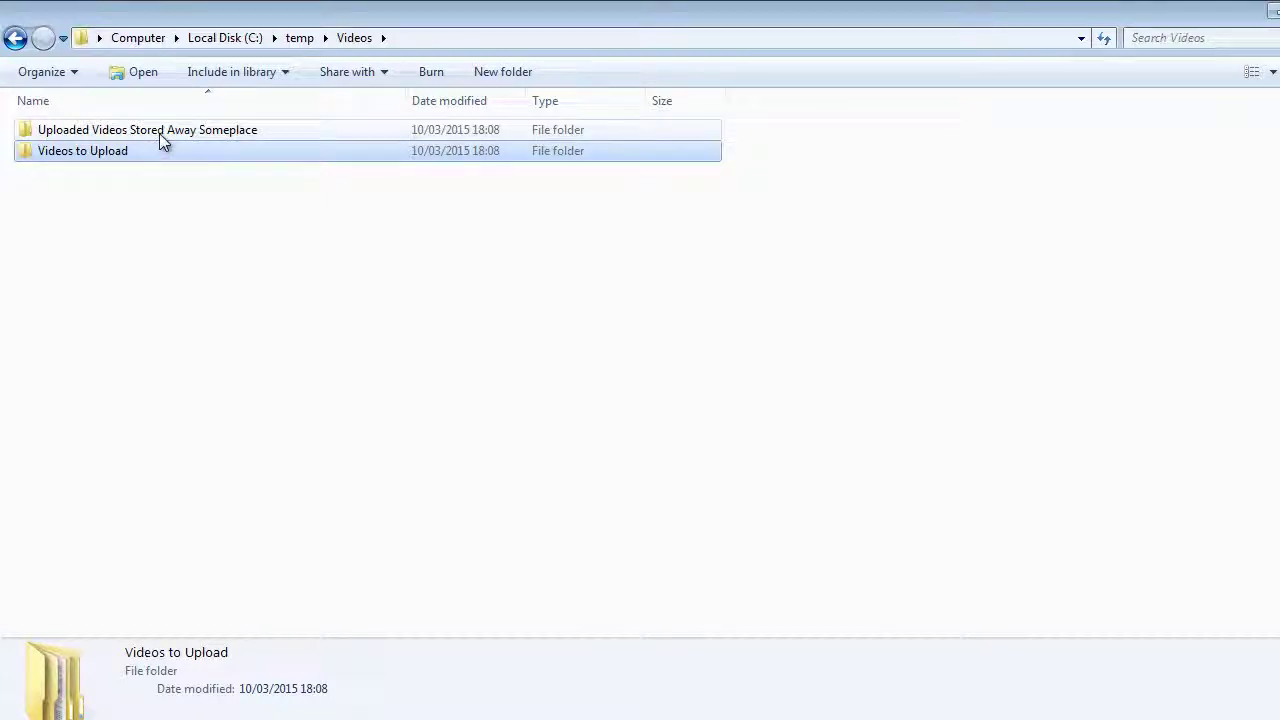
double_click(133, 150)
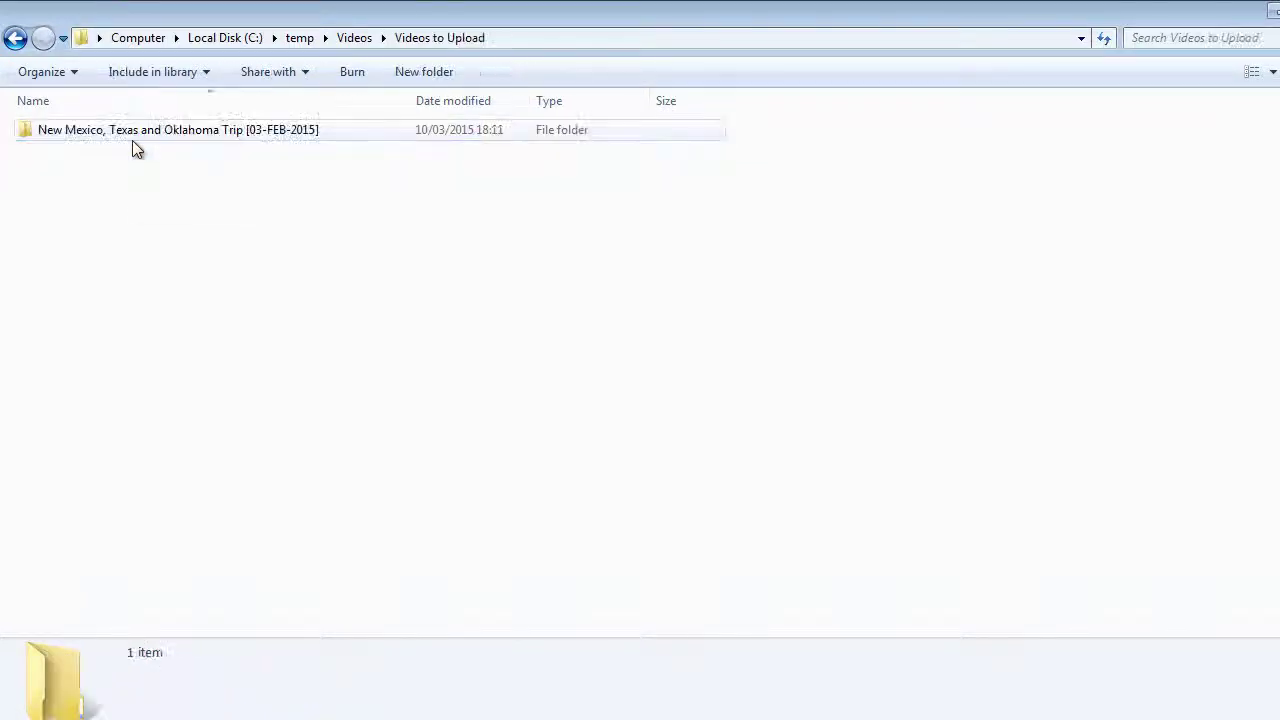
In the trip folder, rename the Cadillac Ranch file to "Cadillac Ranch - 10 Cars Face-Down in the Ground! R Park & Gift Shop (Amarillo, Texas).mp4".
double_click(252, 131)
left_click(280, 152)
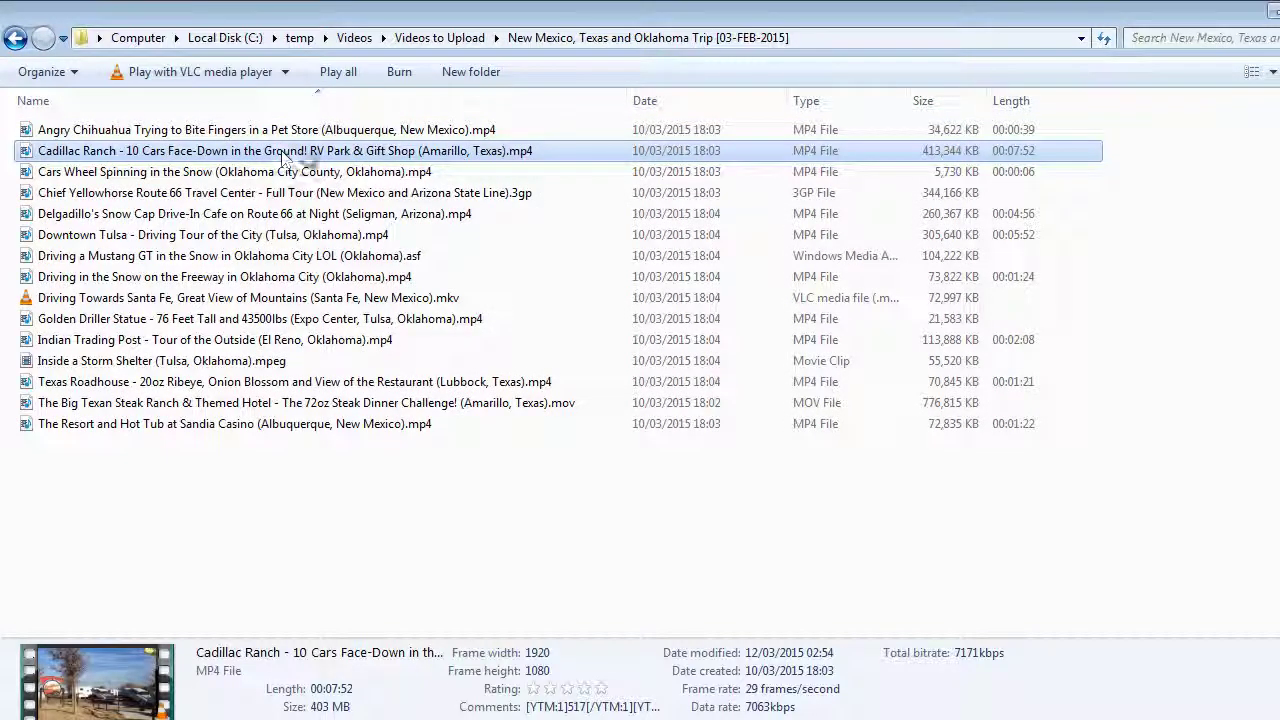
left_click(316, 153)
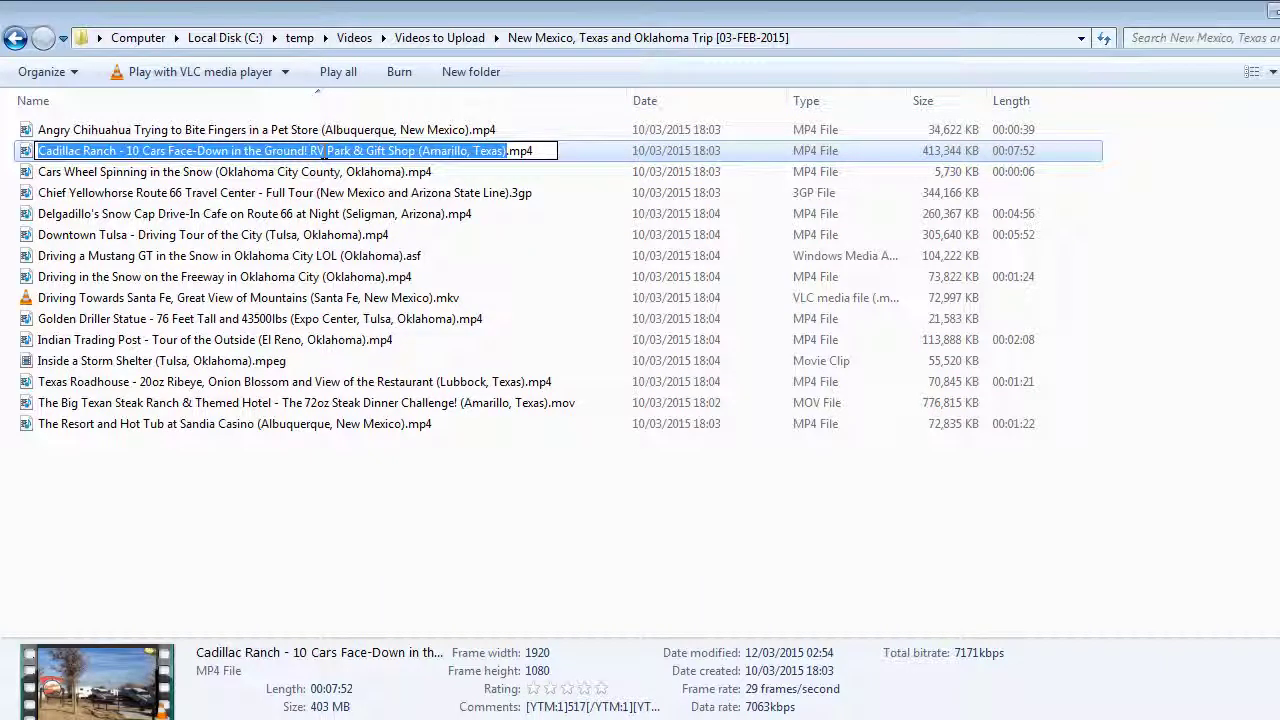
left_click(323, 152)
key("BackSpace")
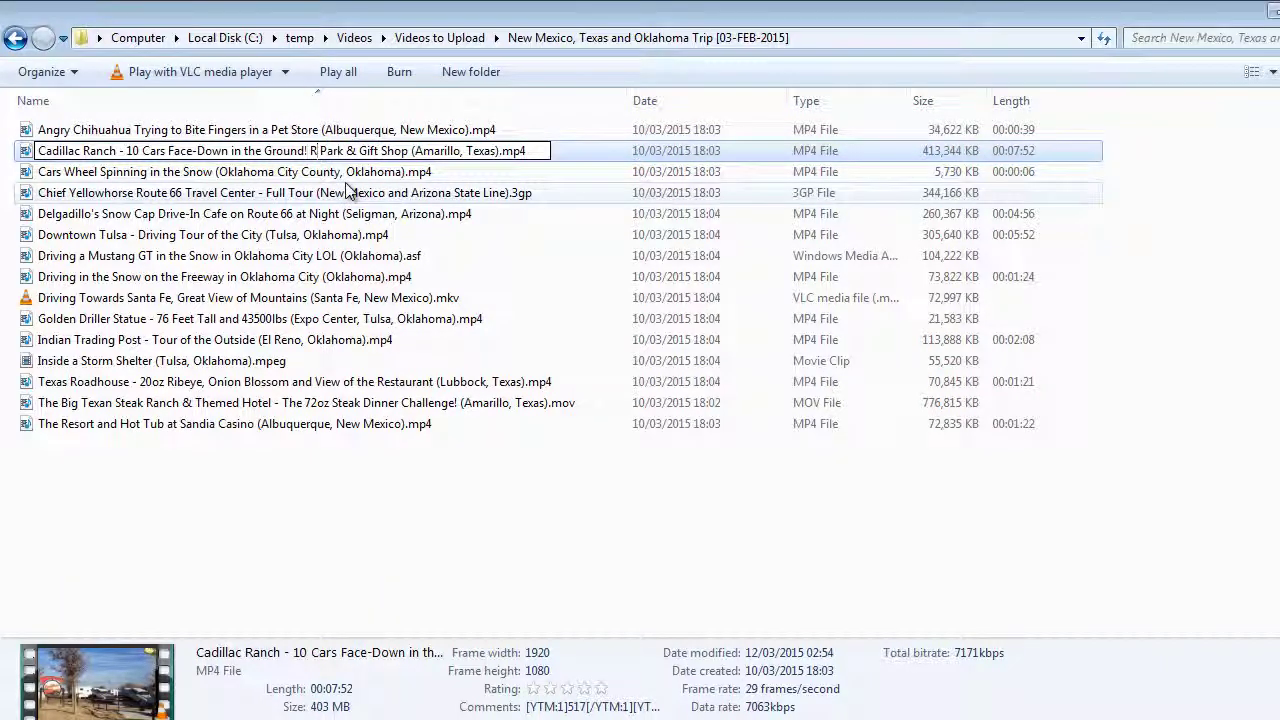
left_click(322, 190)
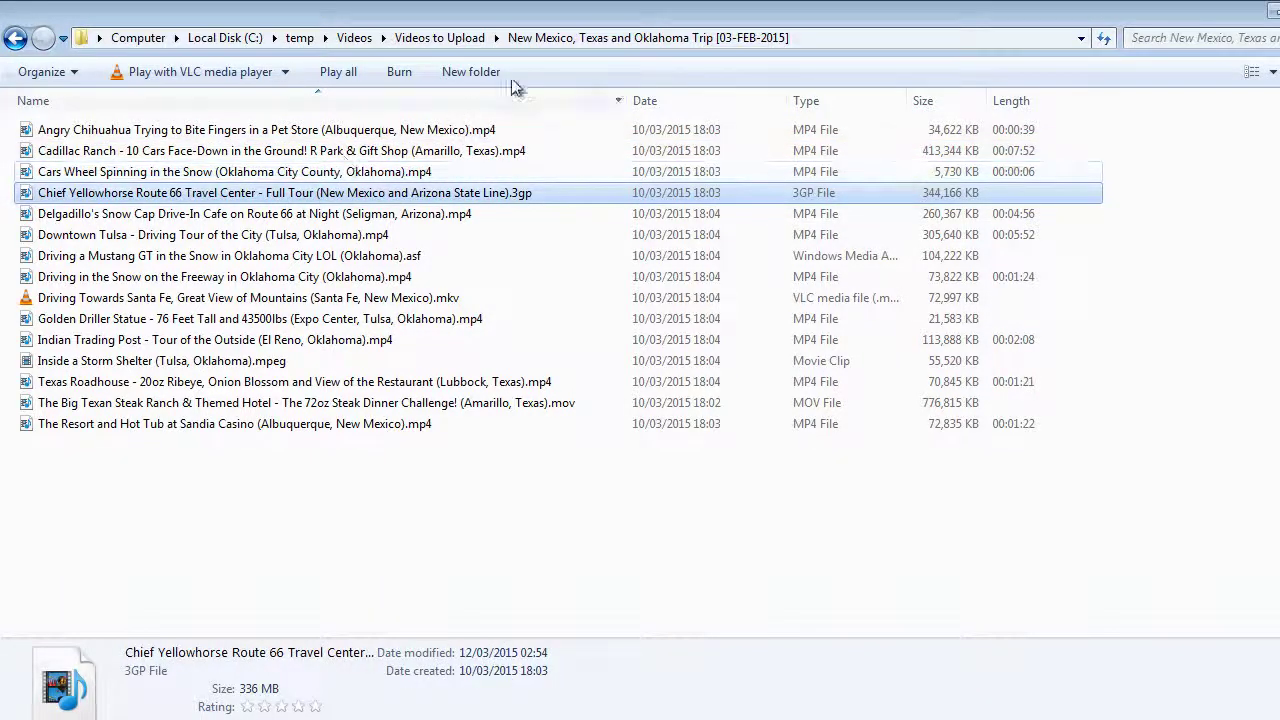
Move the New Mexico, Texas and Oklahoma Trip folder from Videos to Upload into Uploaded Videos Stored Away Someplace, and check the source folder.
left_click(445, 38)
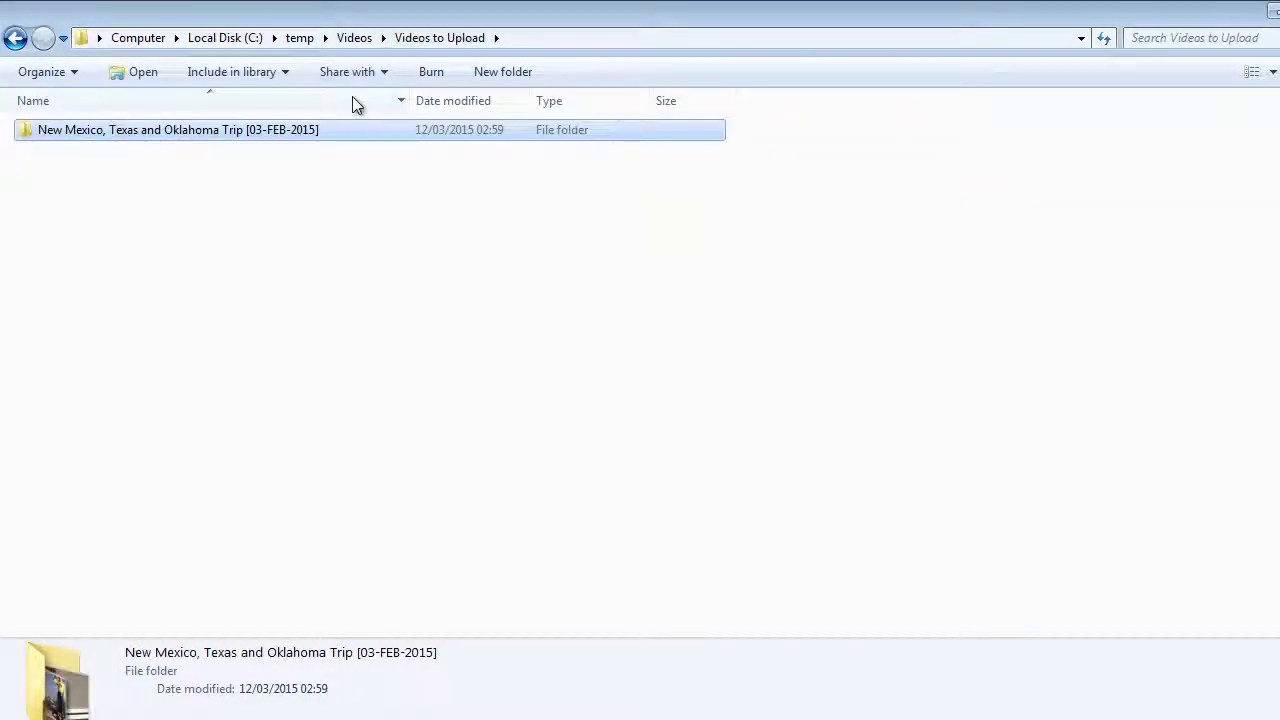
left_click(354, 38)
double_click(308, 130)
key("ctrl+v")
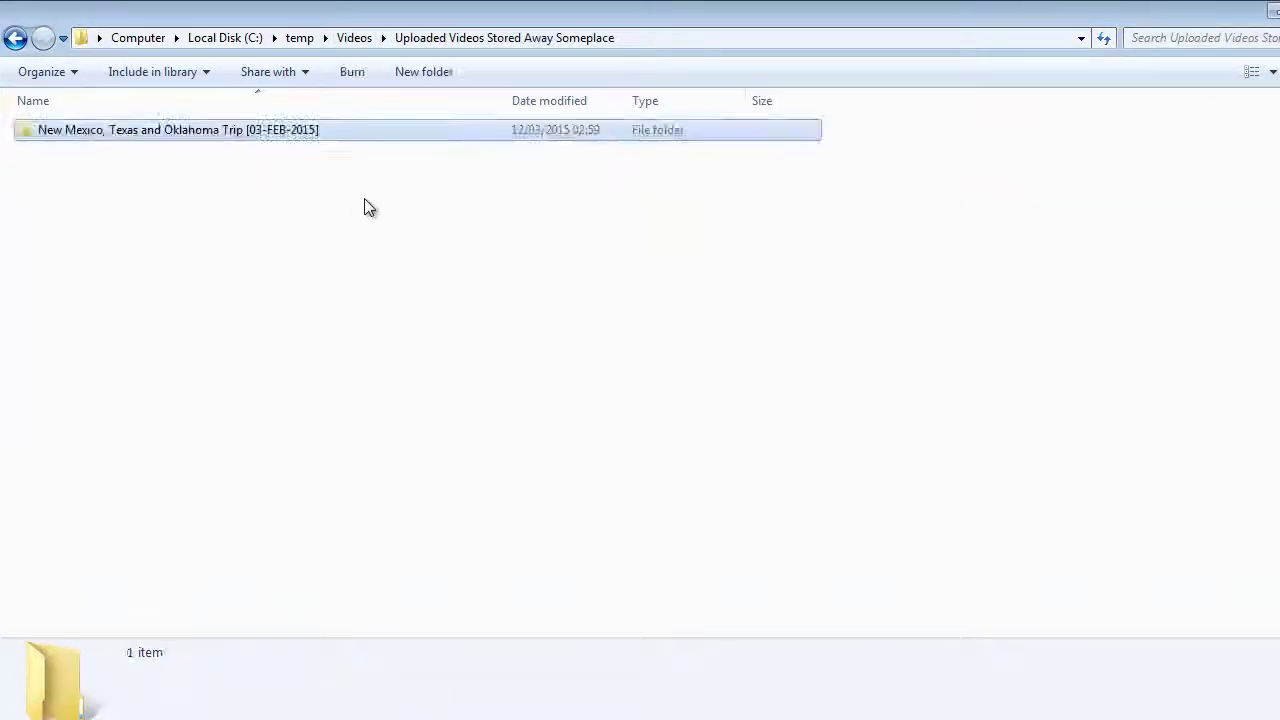
left_click(358, 40)
double_click(120, 150)
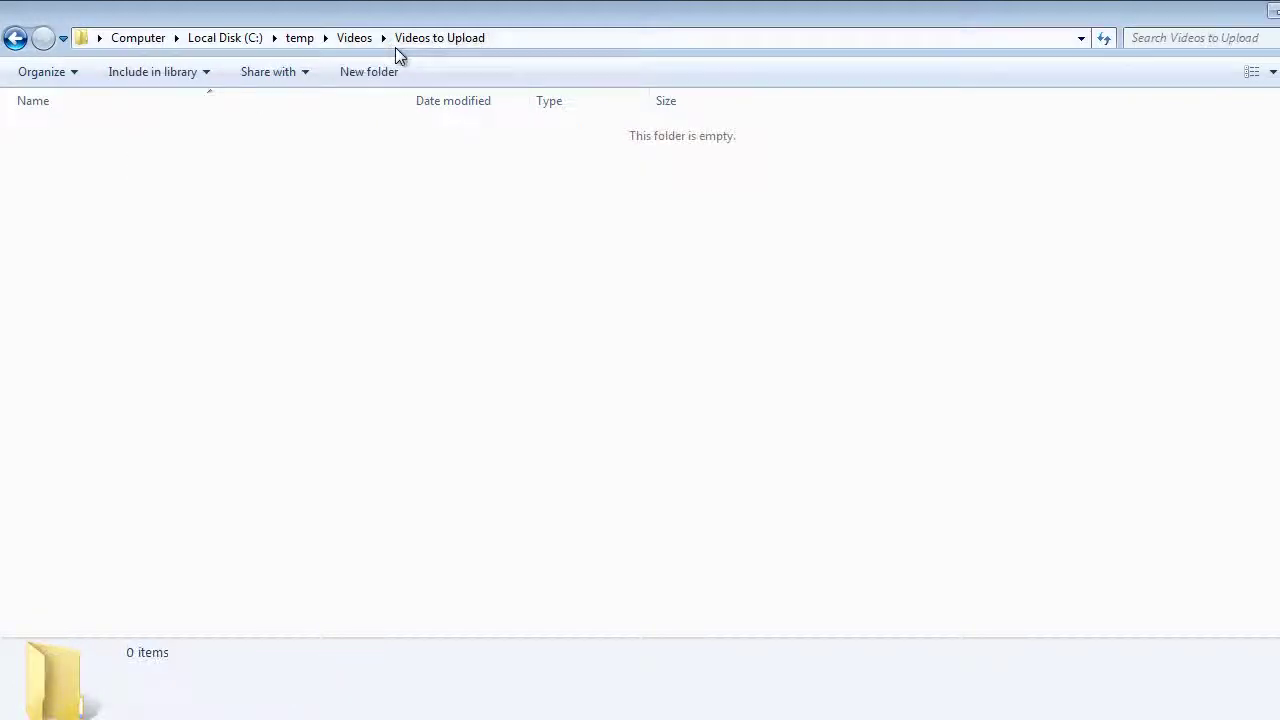
left_click(356, 38)
Switch to YouTube Bulk Uploader and inspect the folder path stored for the Downtown Tulsa database entry, leaving the entry without saving.
key("alt+Tab")
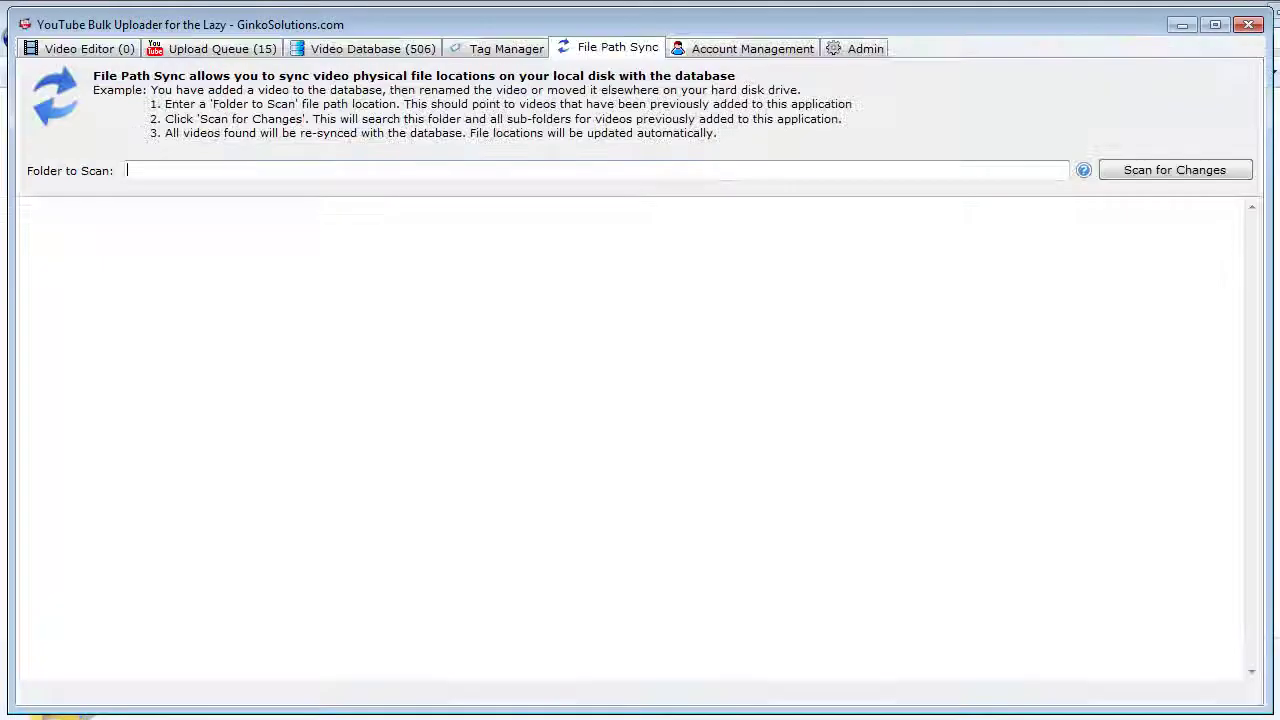
left_click(338, 50)
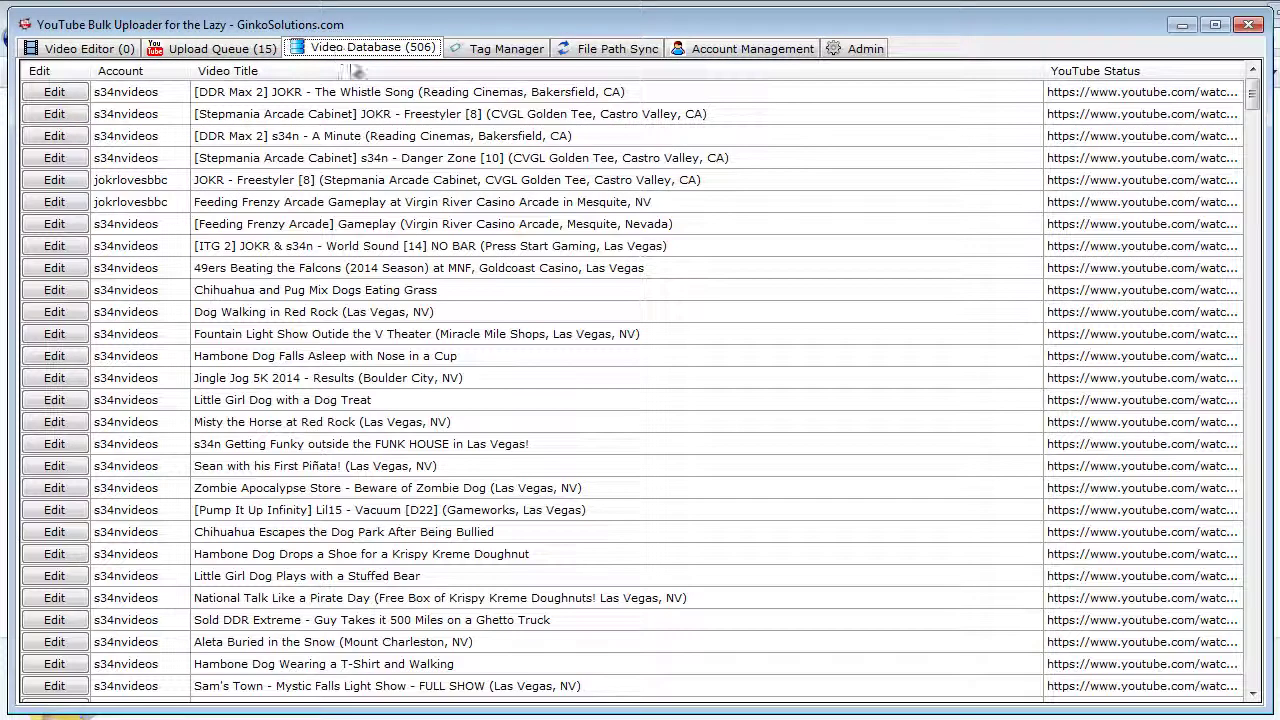
left_click_drag(1257, 106, 1255, 697)
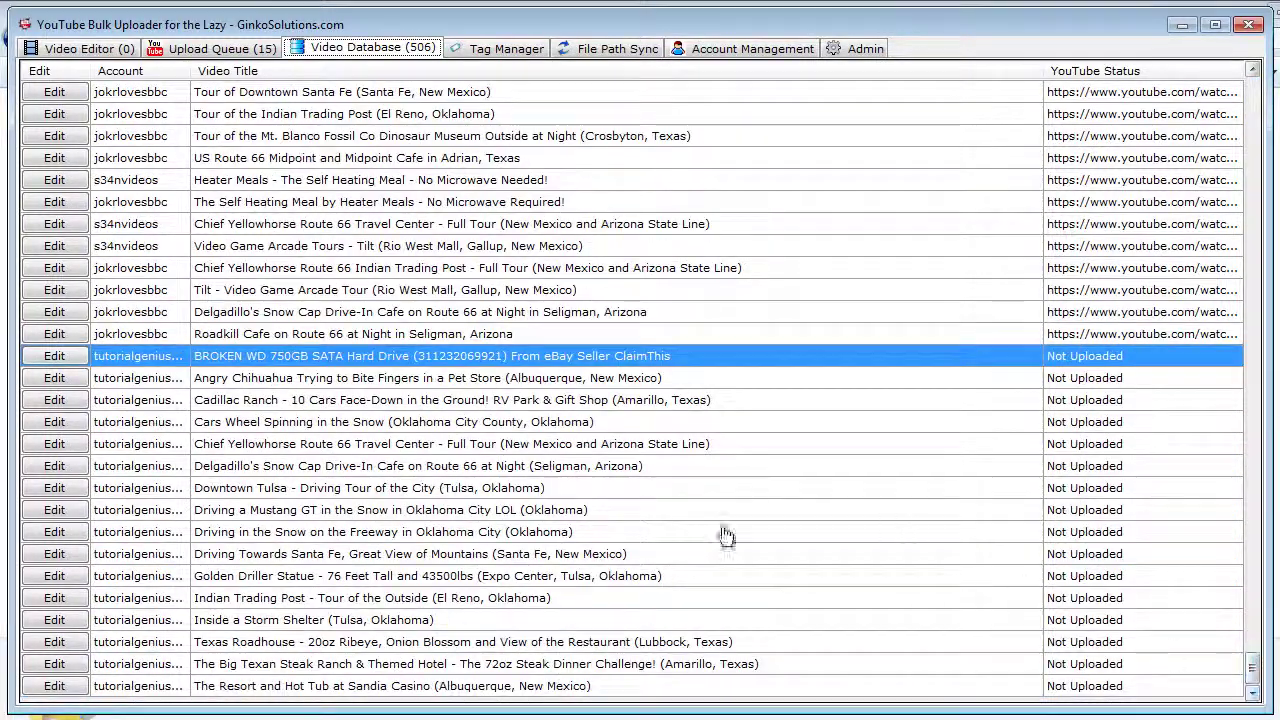
left_click(72, 488)
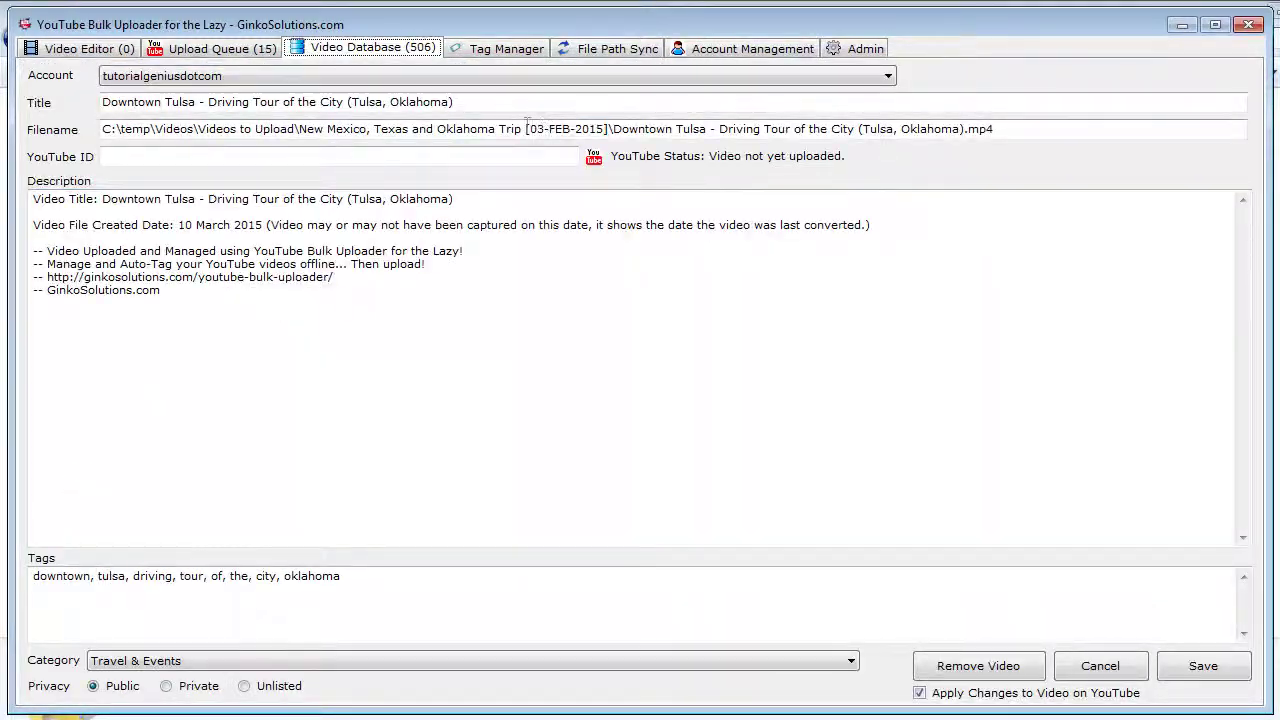
left_click_drag(296, 129, 205, 129)
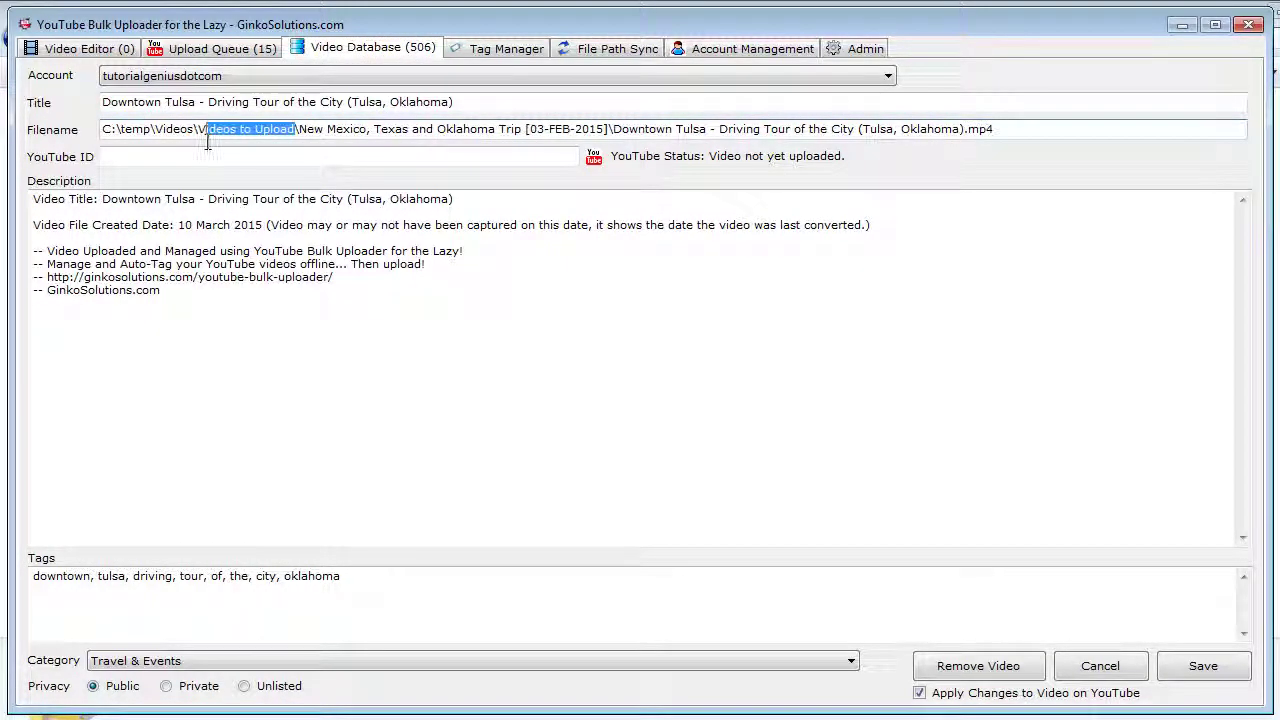
left_click(1100, 665)
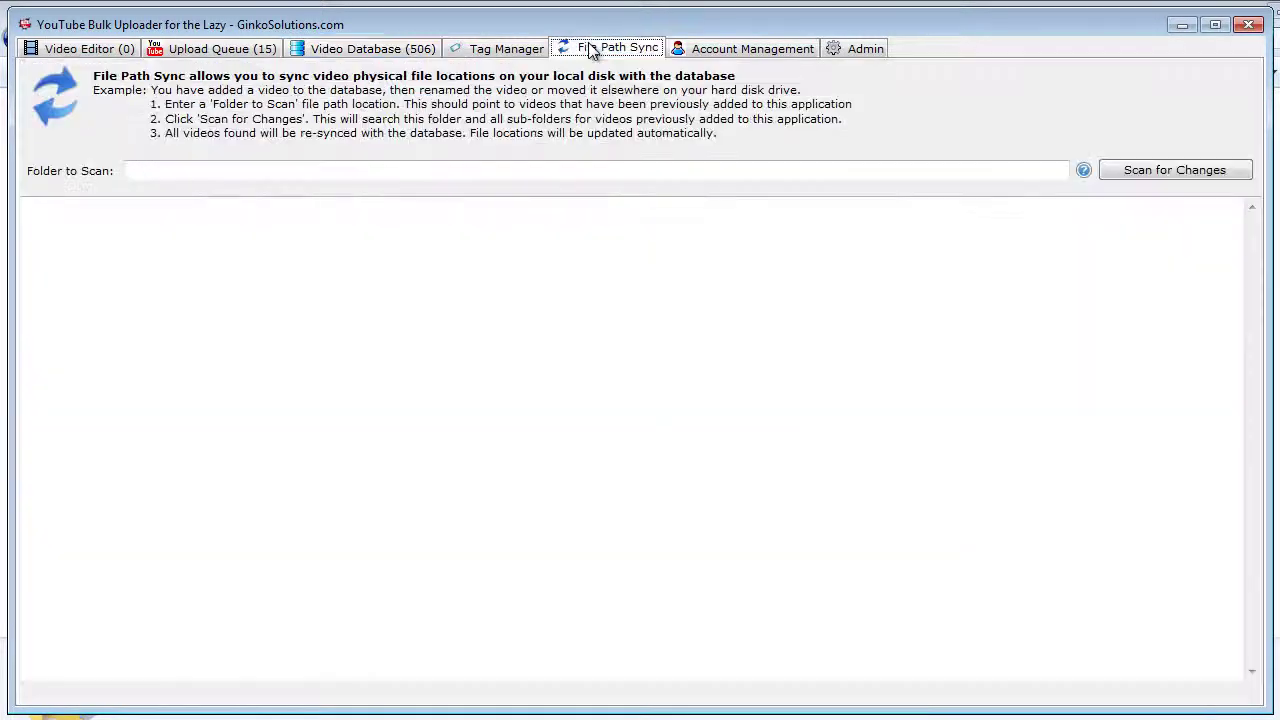
Open File Path Sync for choosing a scan folder, and copy the C:\temp\Videos folder path in Windows Explorer.
left_click(592, 50)
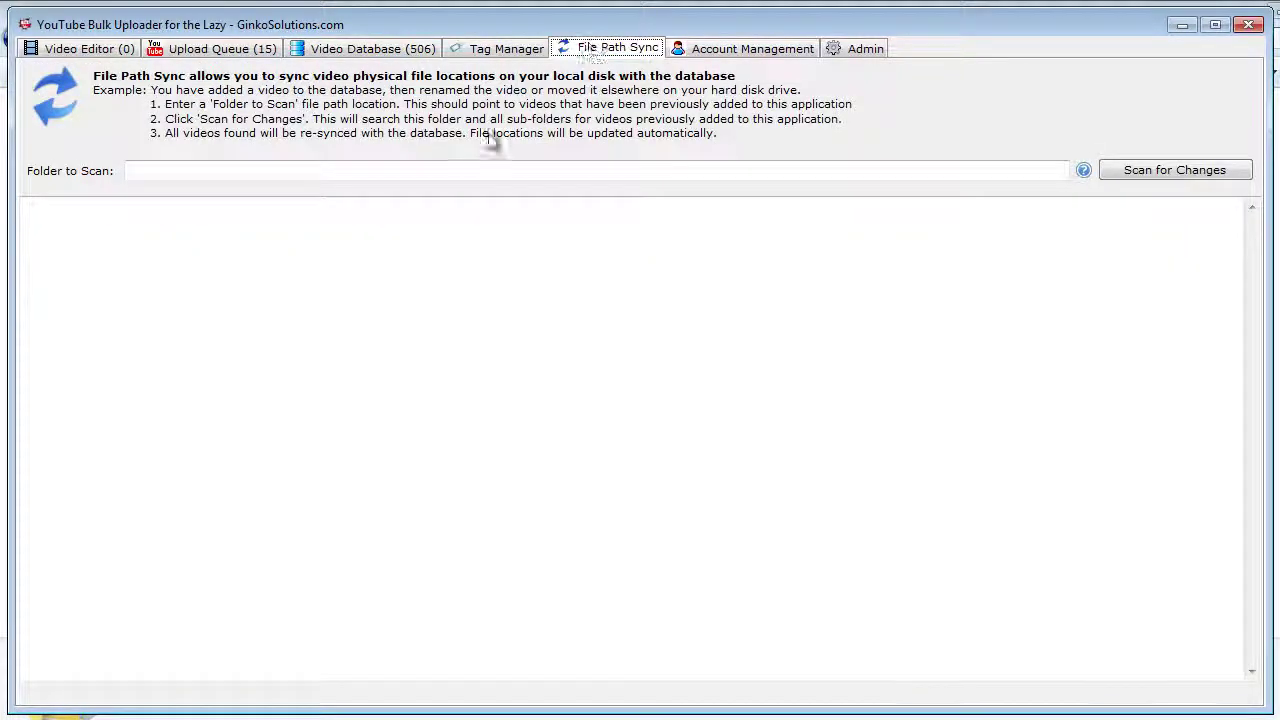
left_click(491, 171)
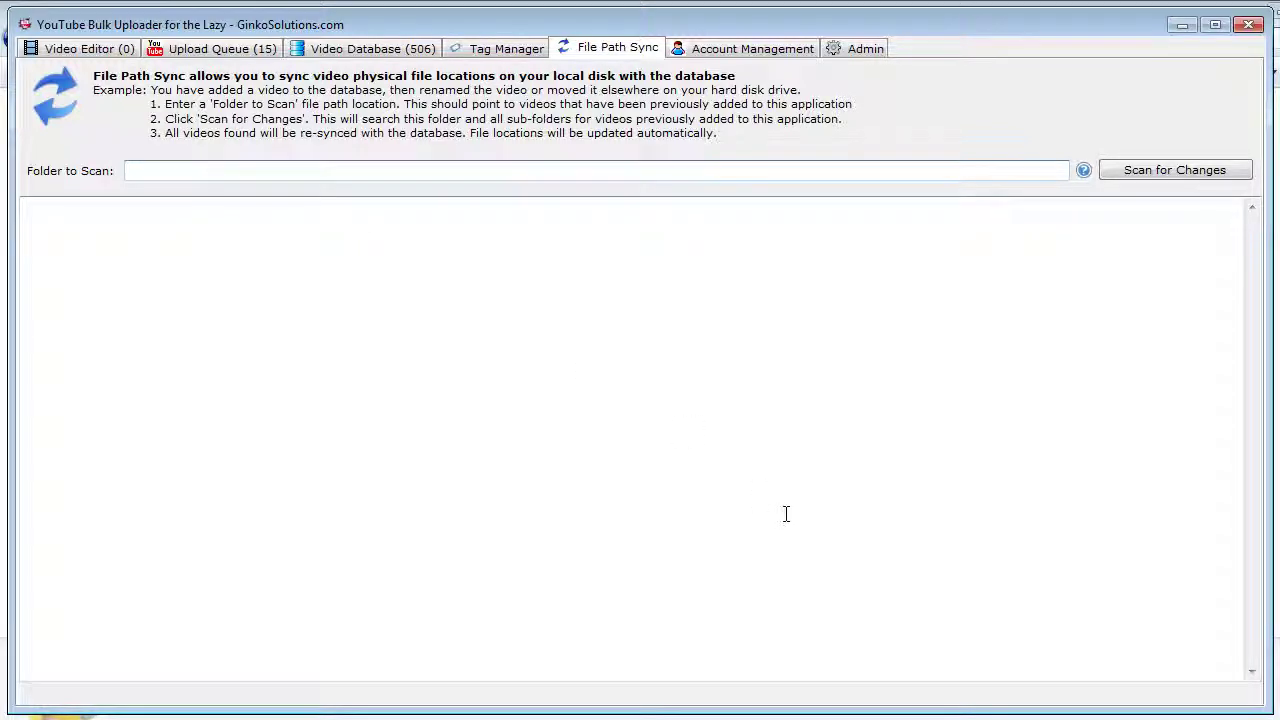
left_click(55, 716)
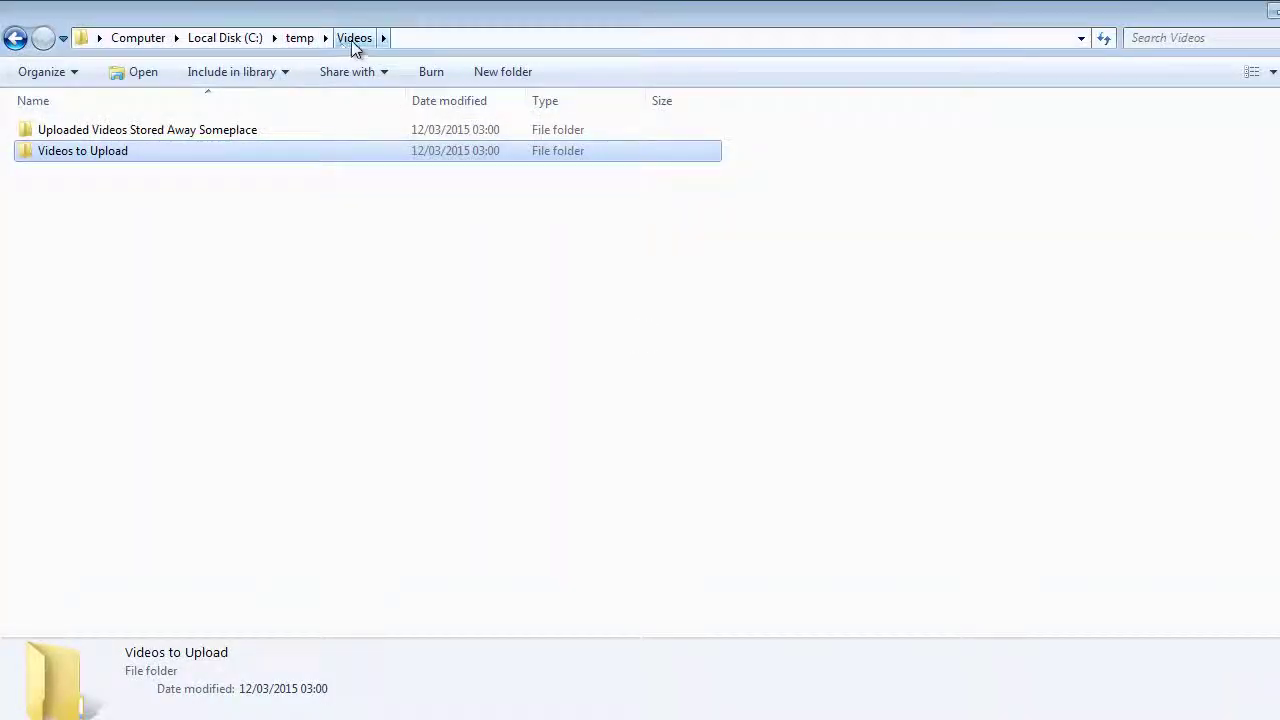
left_click(426, 38)
key("ctrl+c")
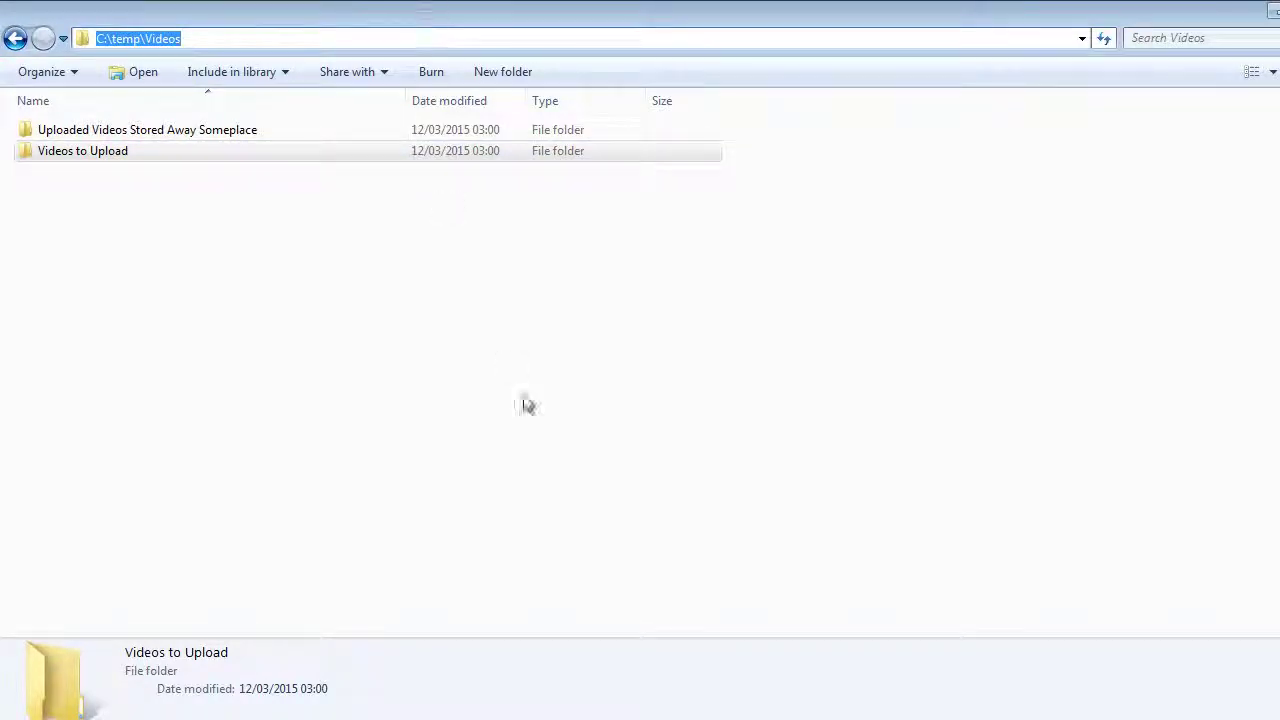
left_click(543, 434)
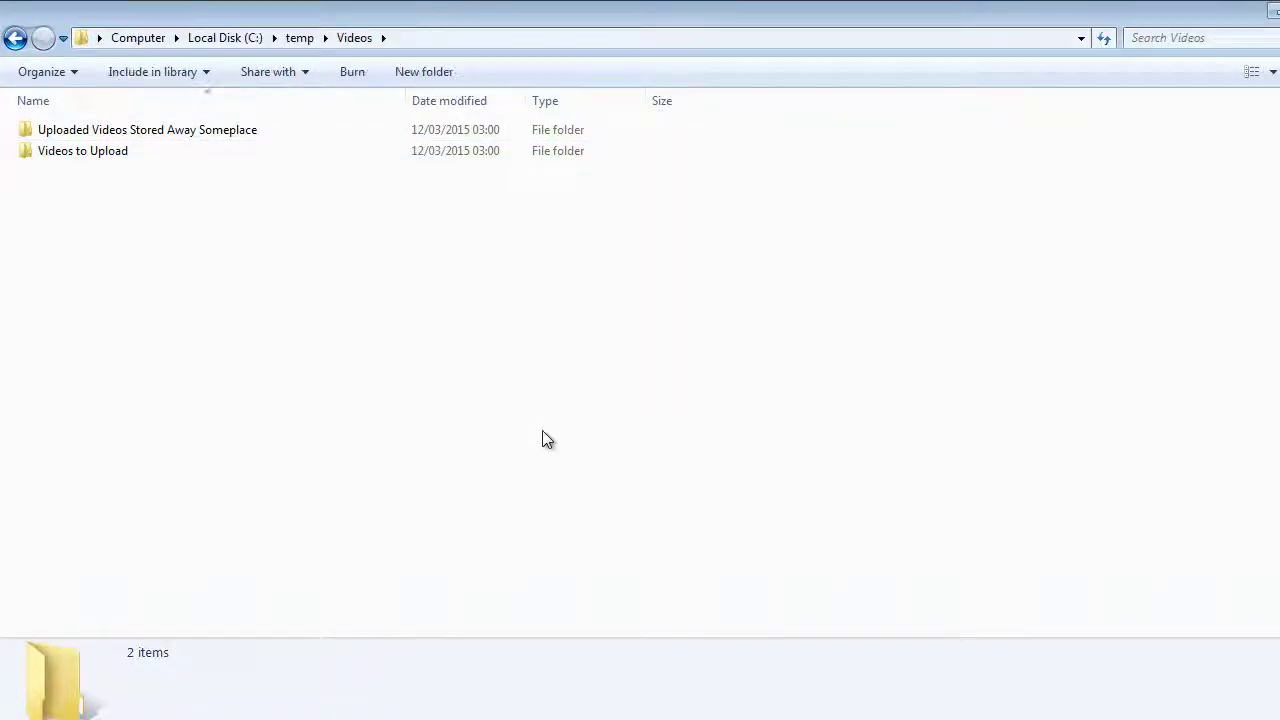
Look through the moved trip videos inside the Uploaded Videos Stored Away Someplace folder.
double_click(227, 131)
double_click(205, 133)
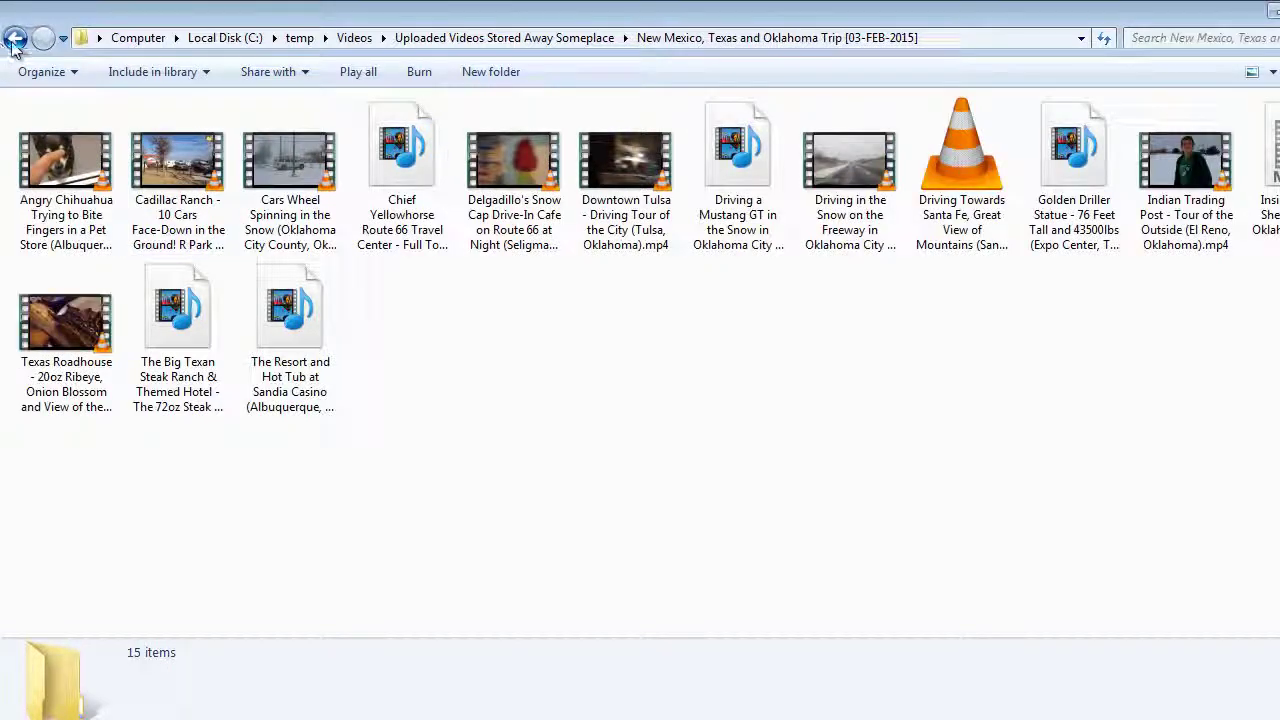
left_click(14, 42)
double_click(211, 133)
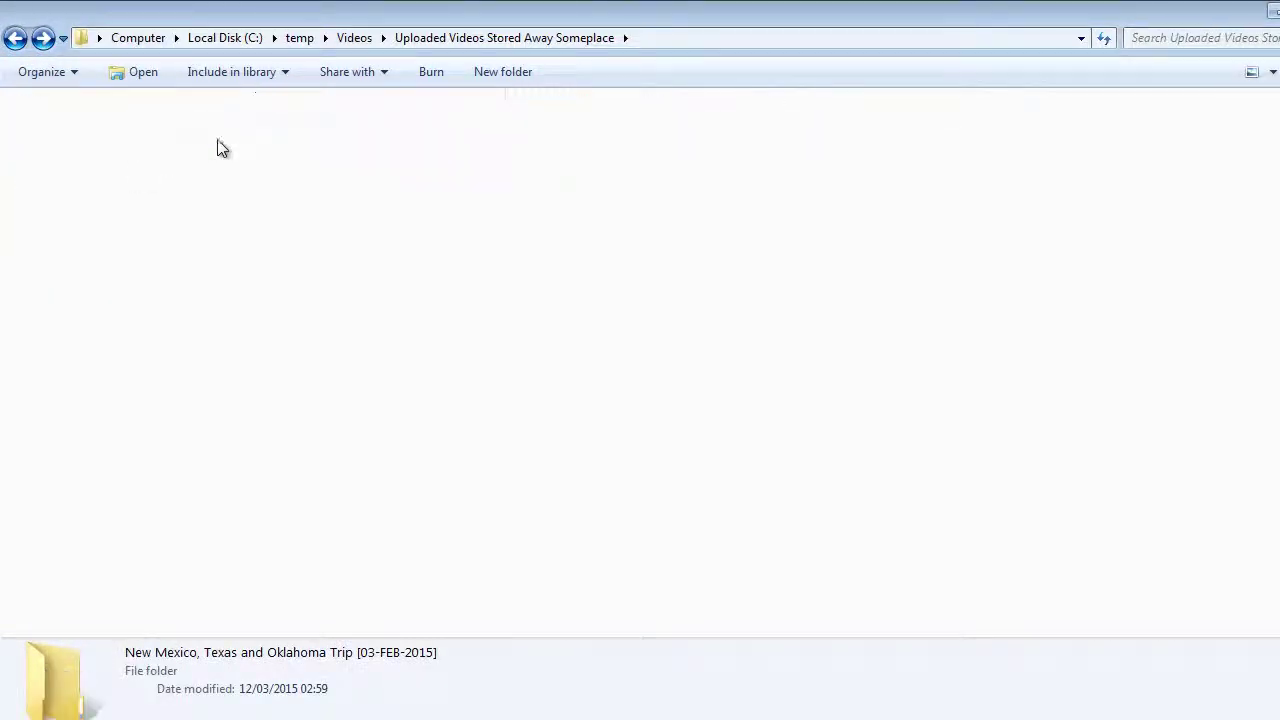
Switch to YouTube Bulk Uploader, set the folder to scan to C:\temp\Videos and scan it for file path changes.
key("alt+Tab")
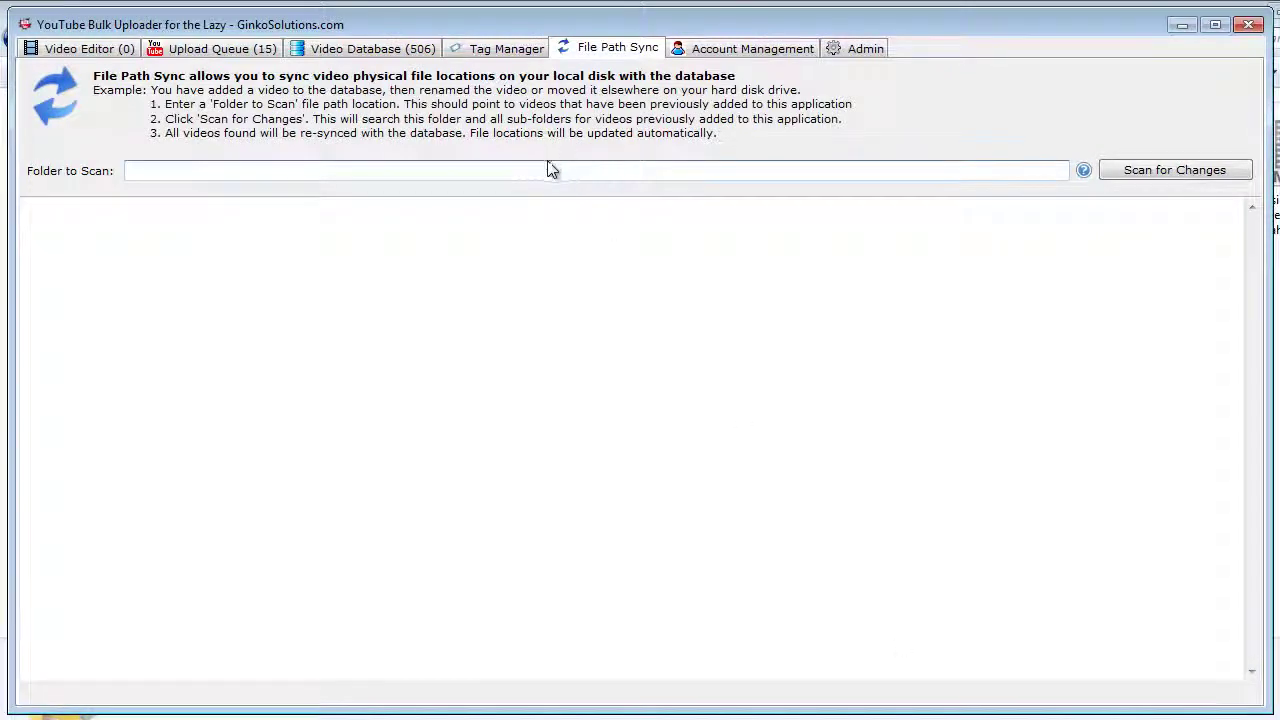
key("ctrl+v")
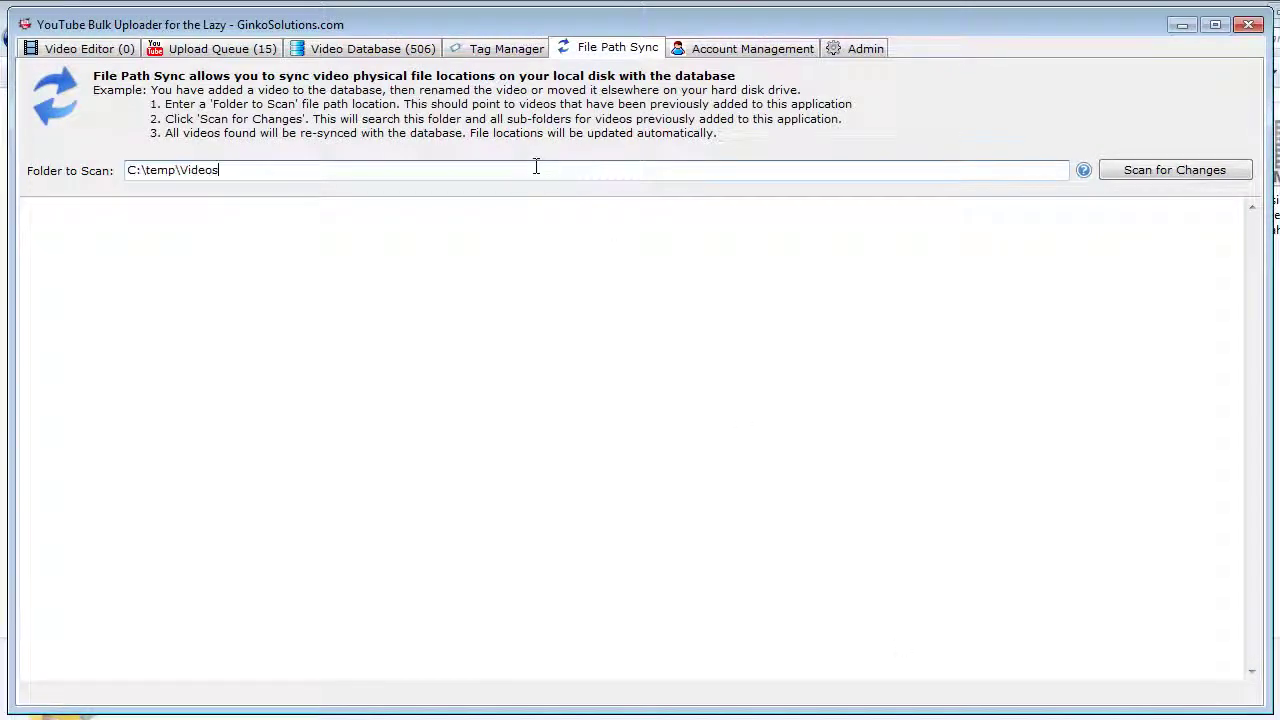
left_click(1137, 171)
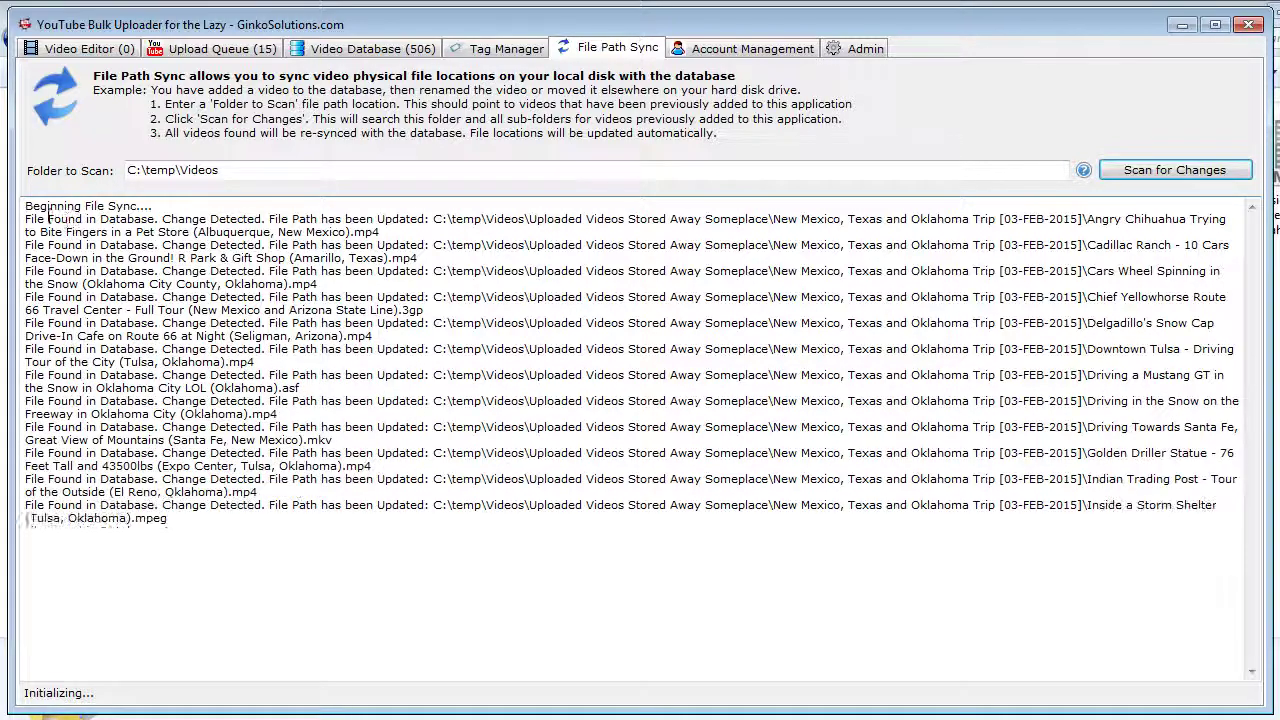
Review the file sync log, checking the updated file path line for the Angry Chihuahua video.
left_click_drag(24, 218, 399, 232)
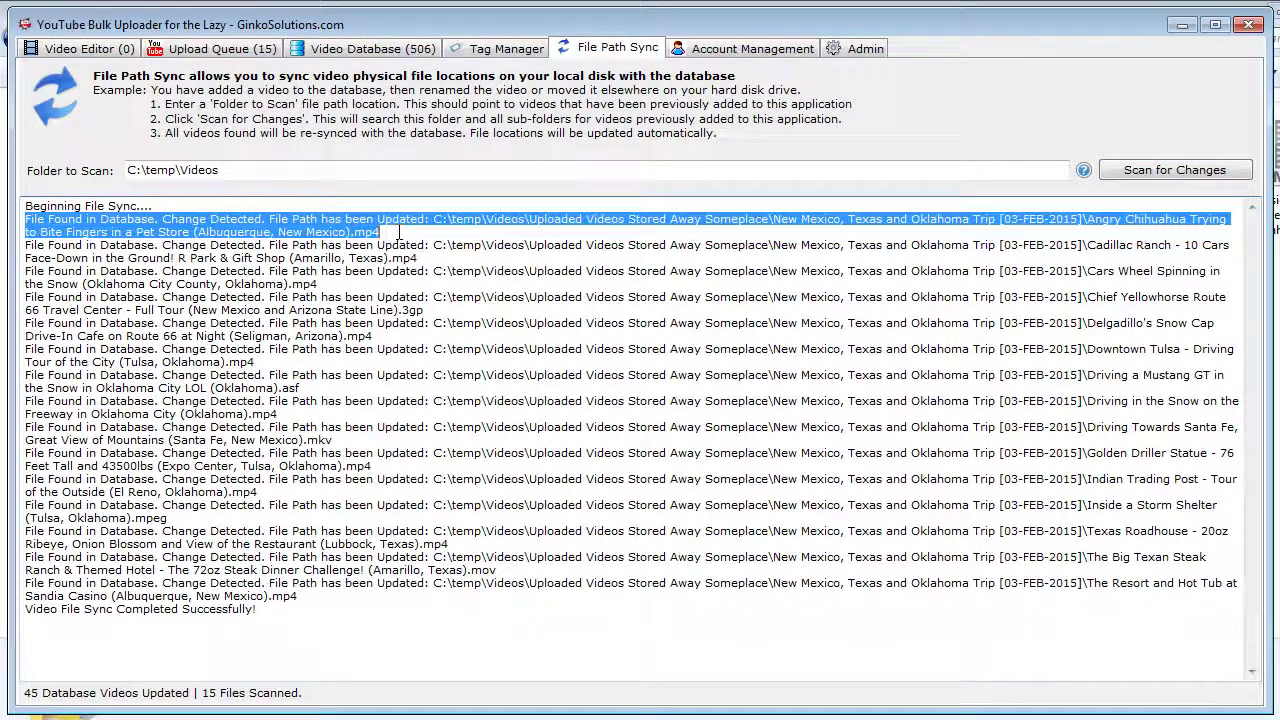
left_click(262, 214)
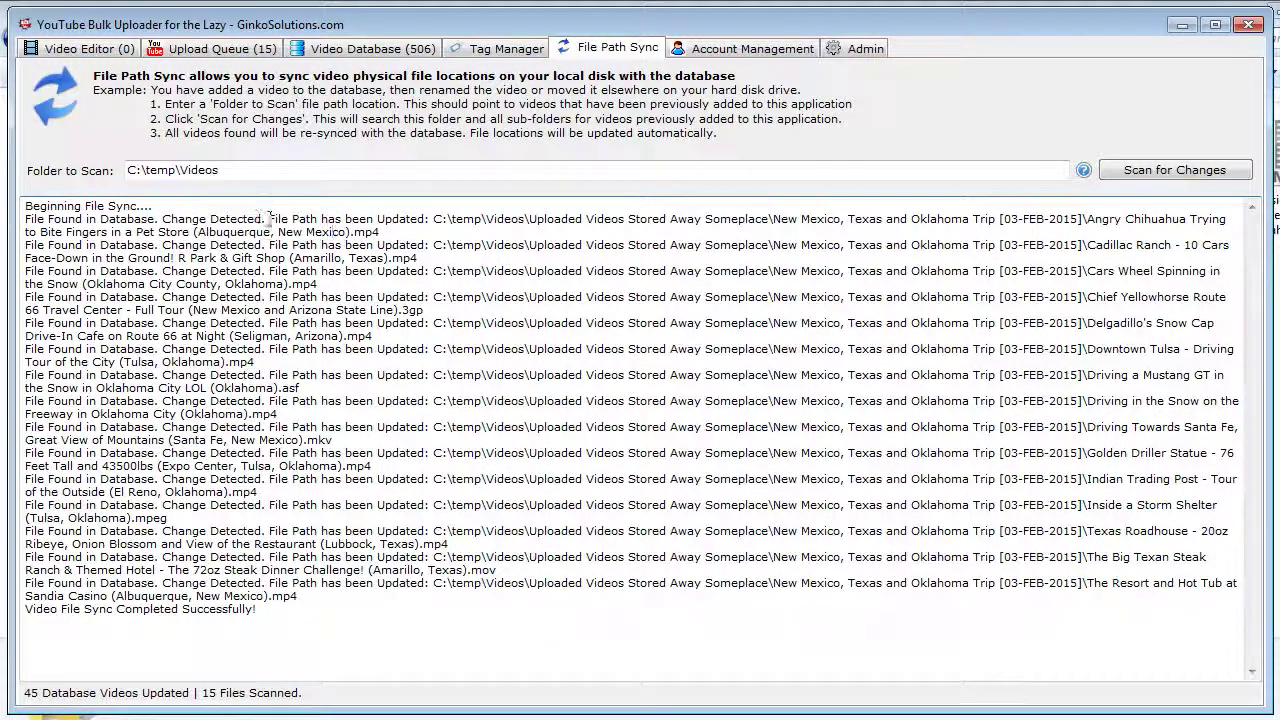
left_click_drag(268, 216, 432, 224)
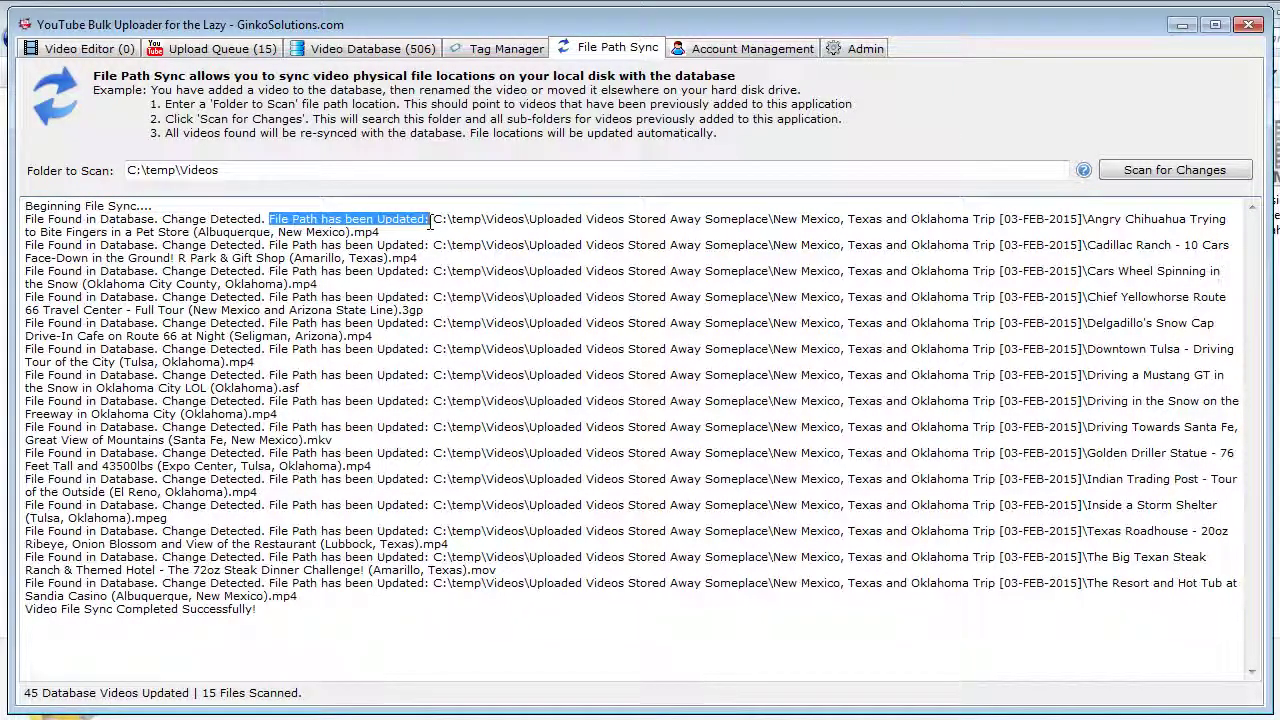
Open the Delgadillo's Snow Cap Drive-In Cafe entry (Seligman, Arizona) in the Video Database and examine its stored file path.
left_click(372, 47)
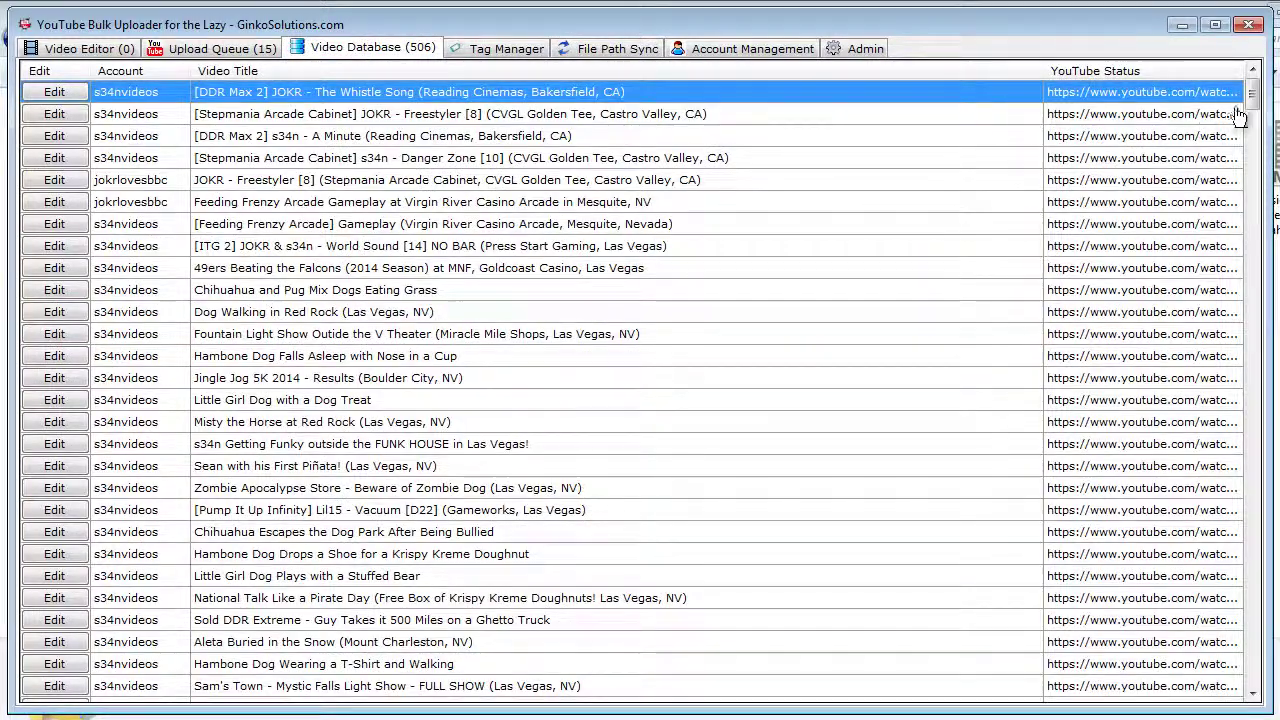
left_click_drag(1251, 90, 1251, 663)
left_click(54, 531)
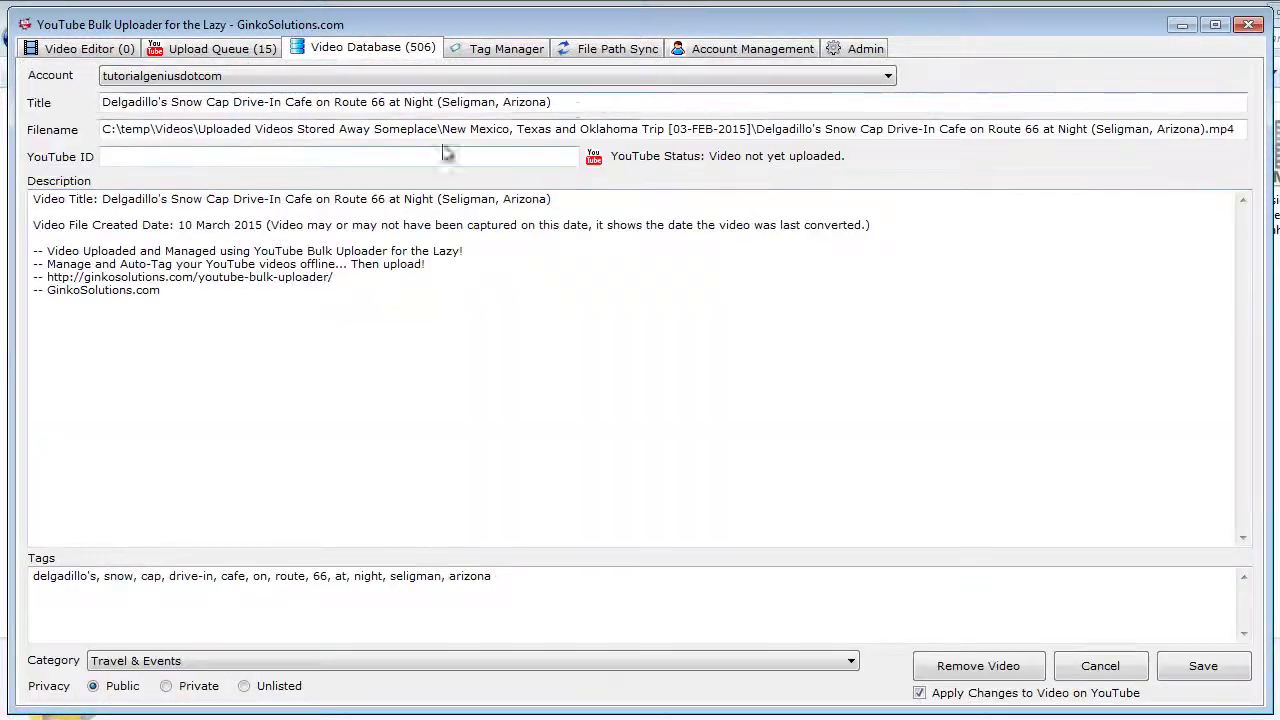
left_click_drag(432, 129, 200, 138)
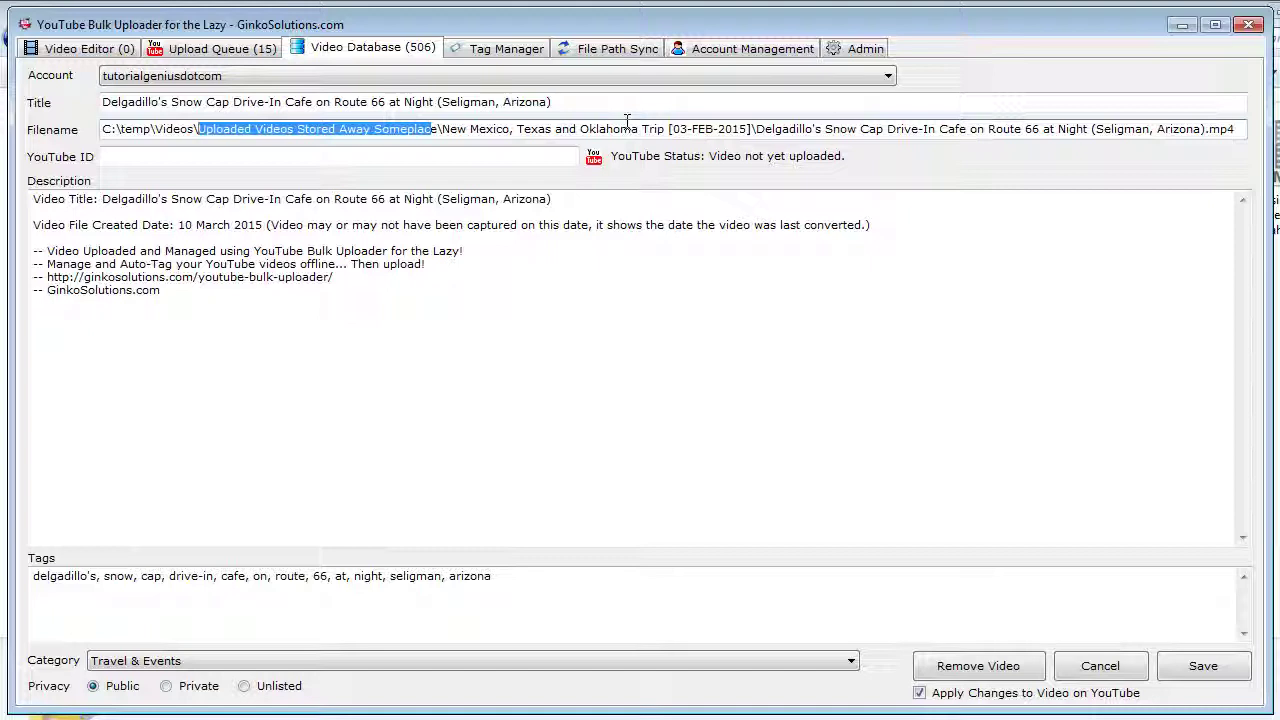
left_click_drag(630, 128, 1166, 145)
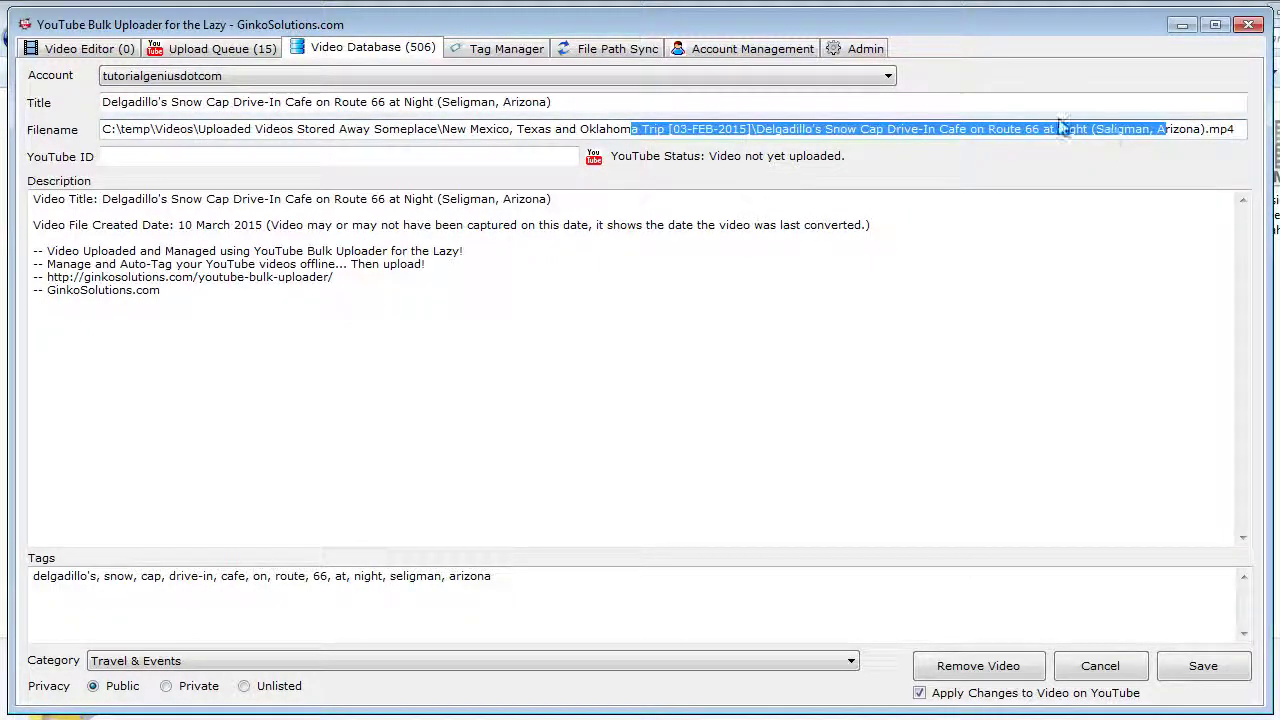
Return to File Path Sync and review the full log of updated video paths.
left_click(625, 48)
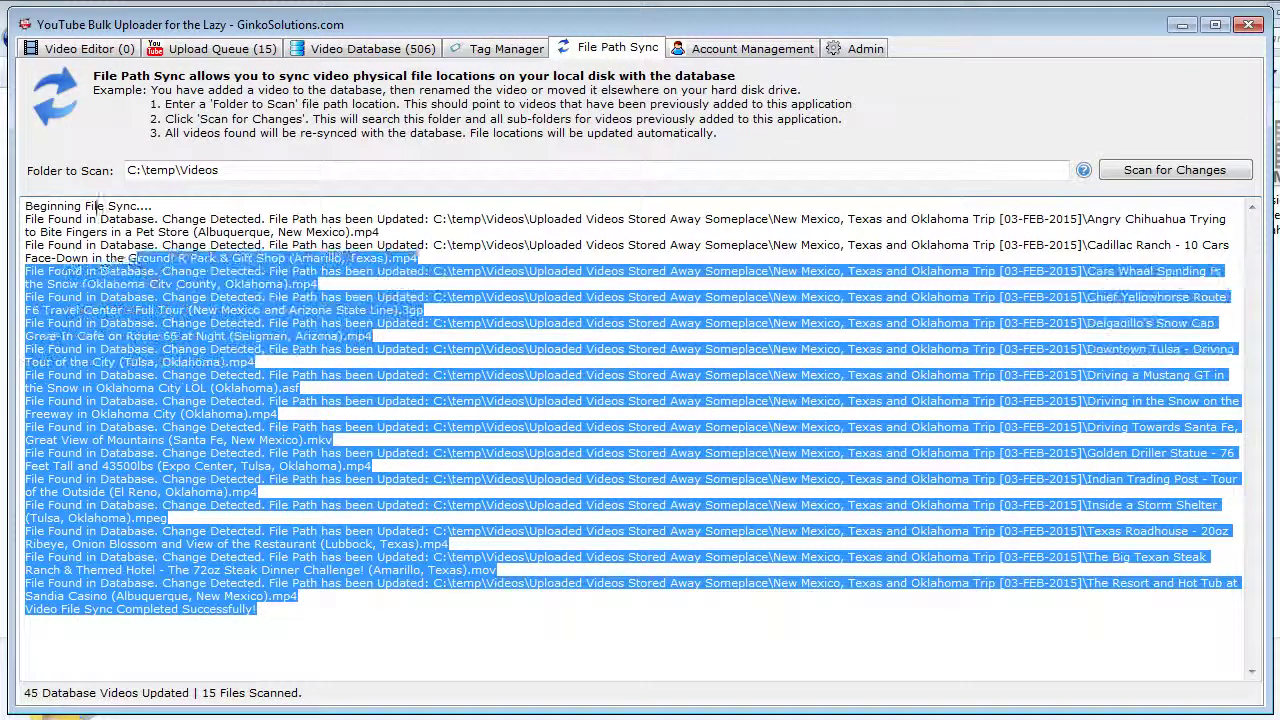
left_click_drag(150, 222, 92, 206)
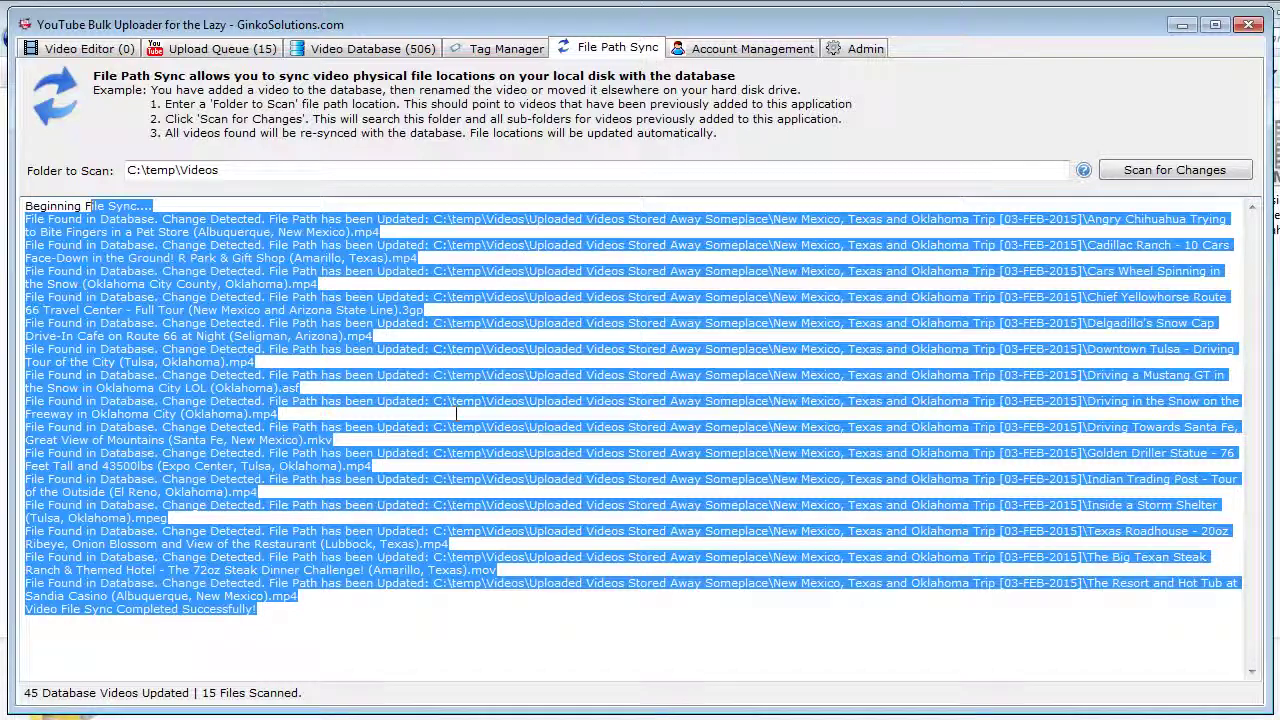
left_click(261, 620)
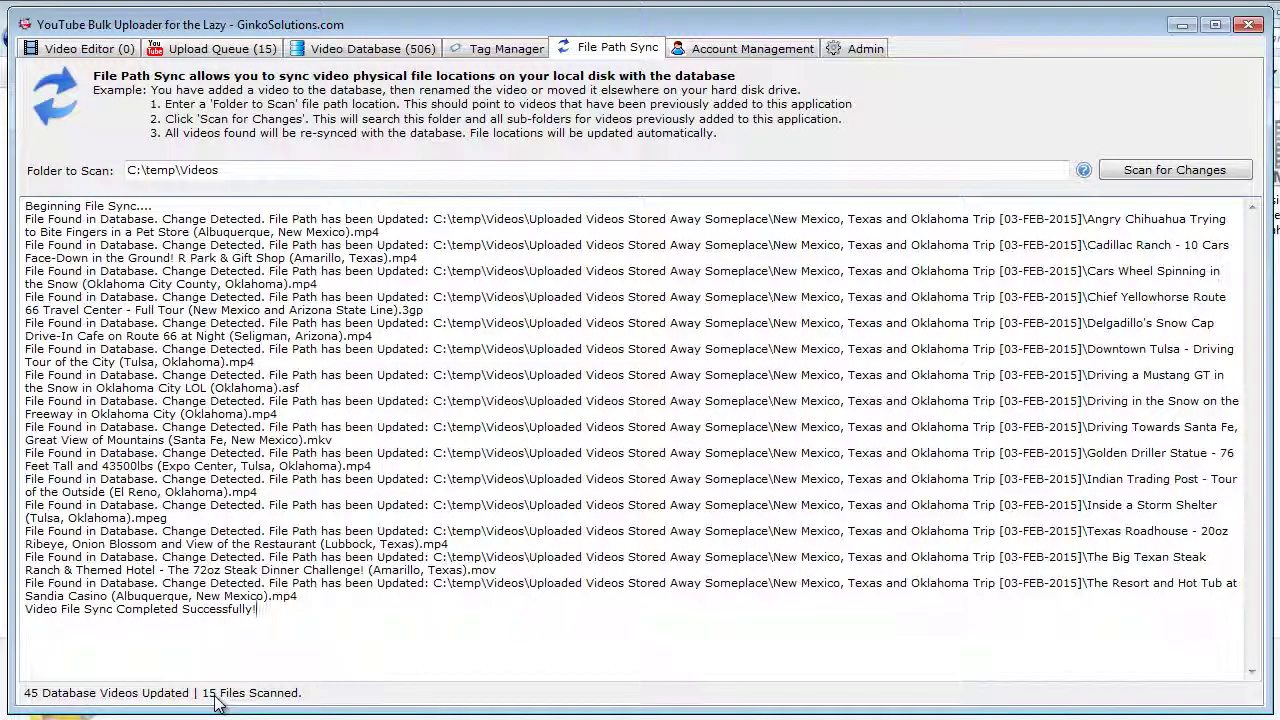
left_click_drag(294, 611, 165, 218)
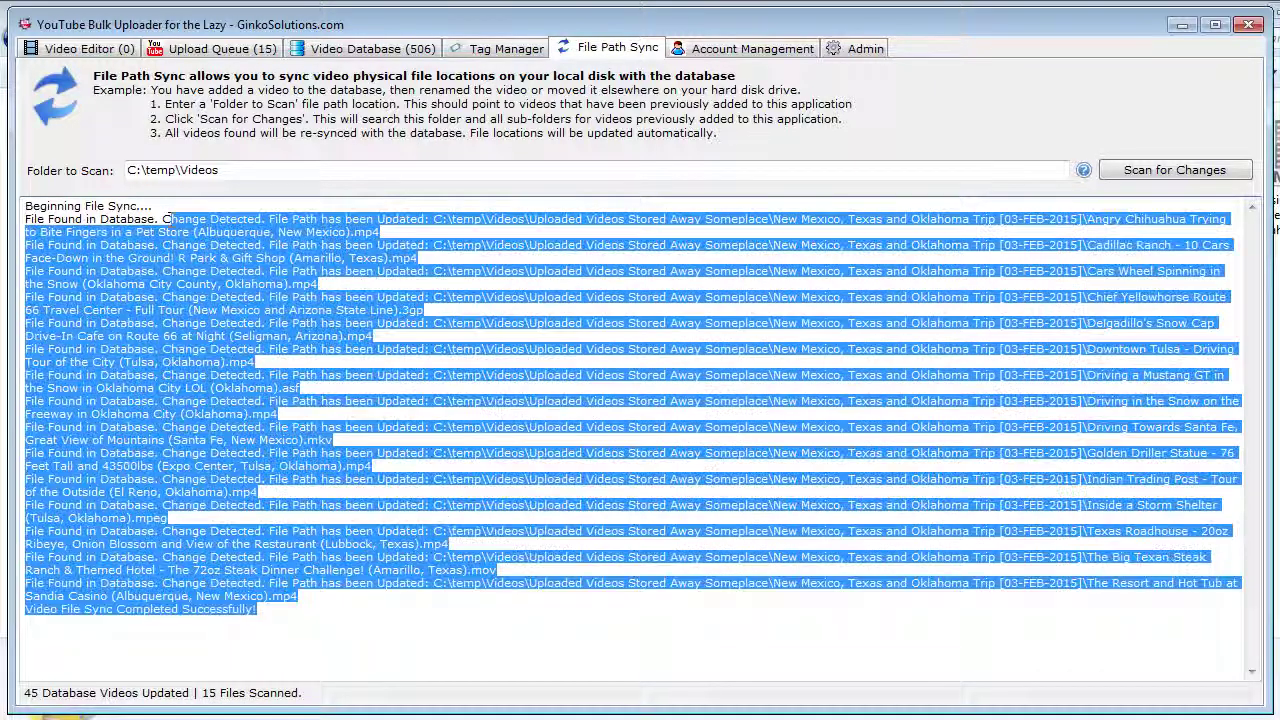
Look over the account list and the Admin options, calling up Delete All Video Data and declining the deletion.
left_click(738, 47)
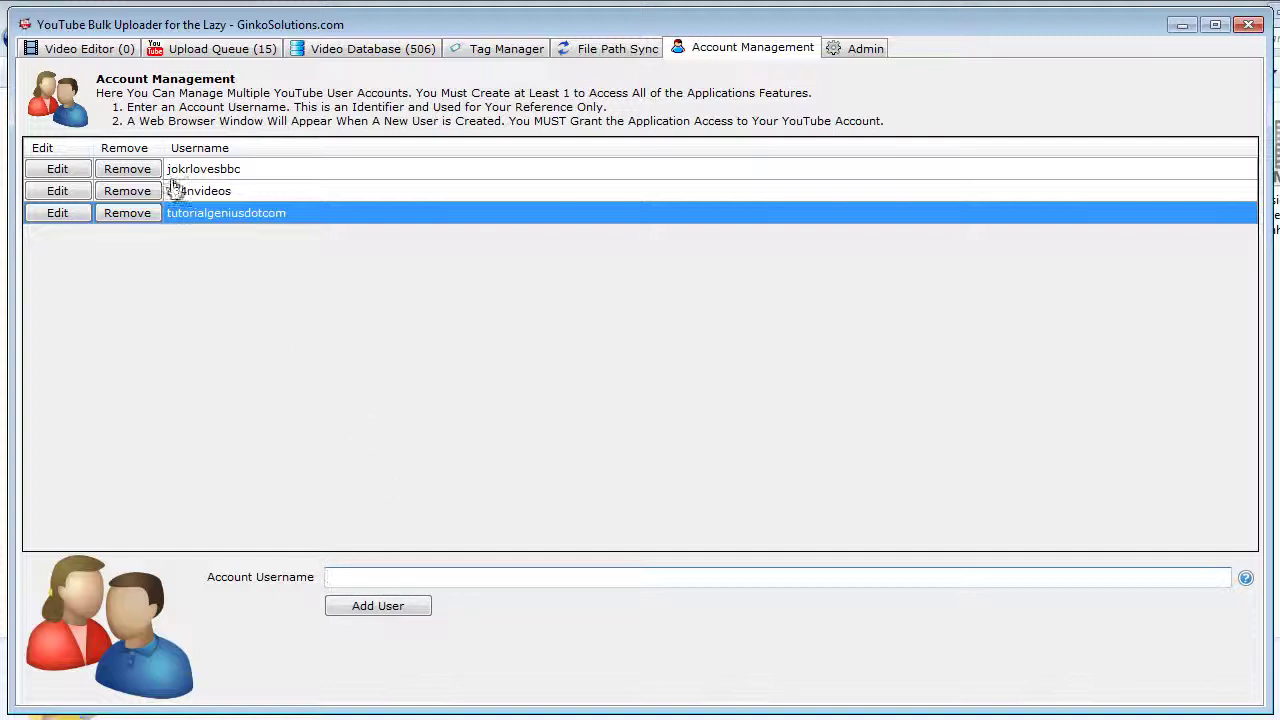
left_click(853, 51)
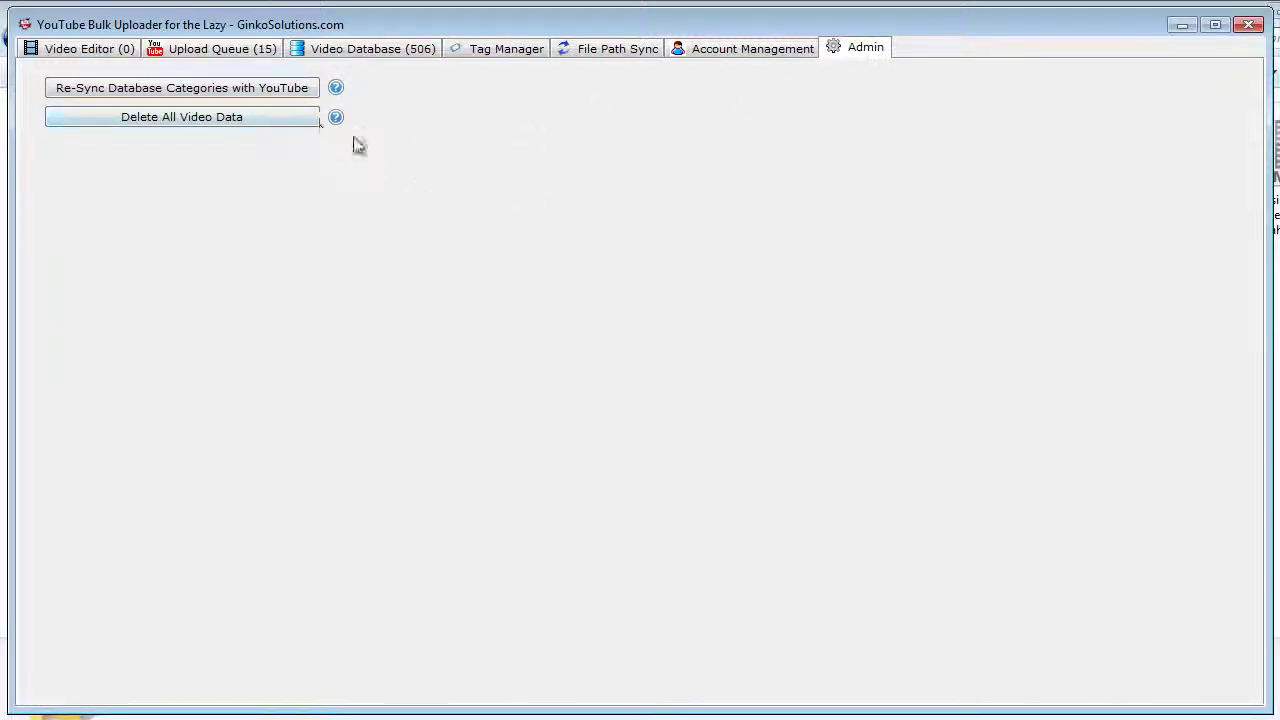
left_click(251, 126)
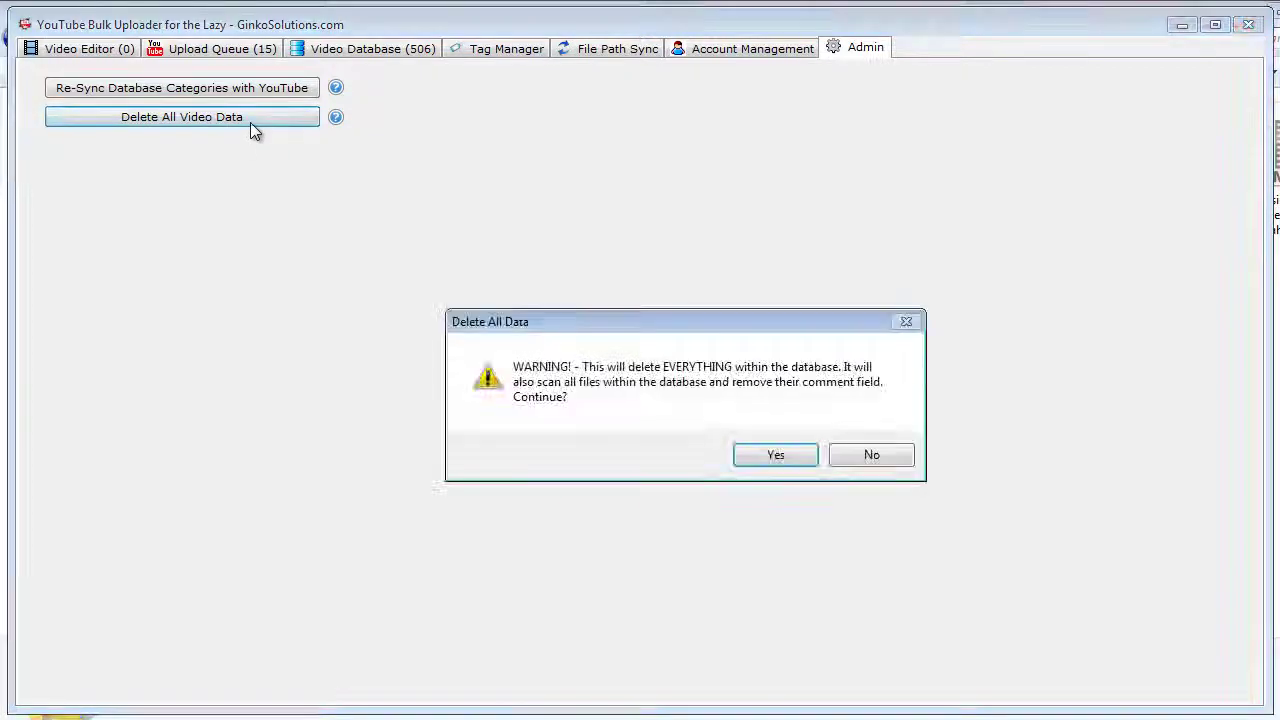
left_click(886, 469)
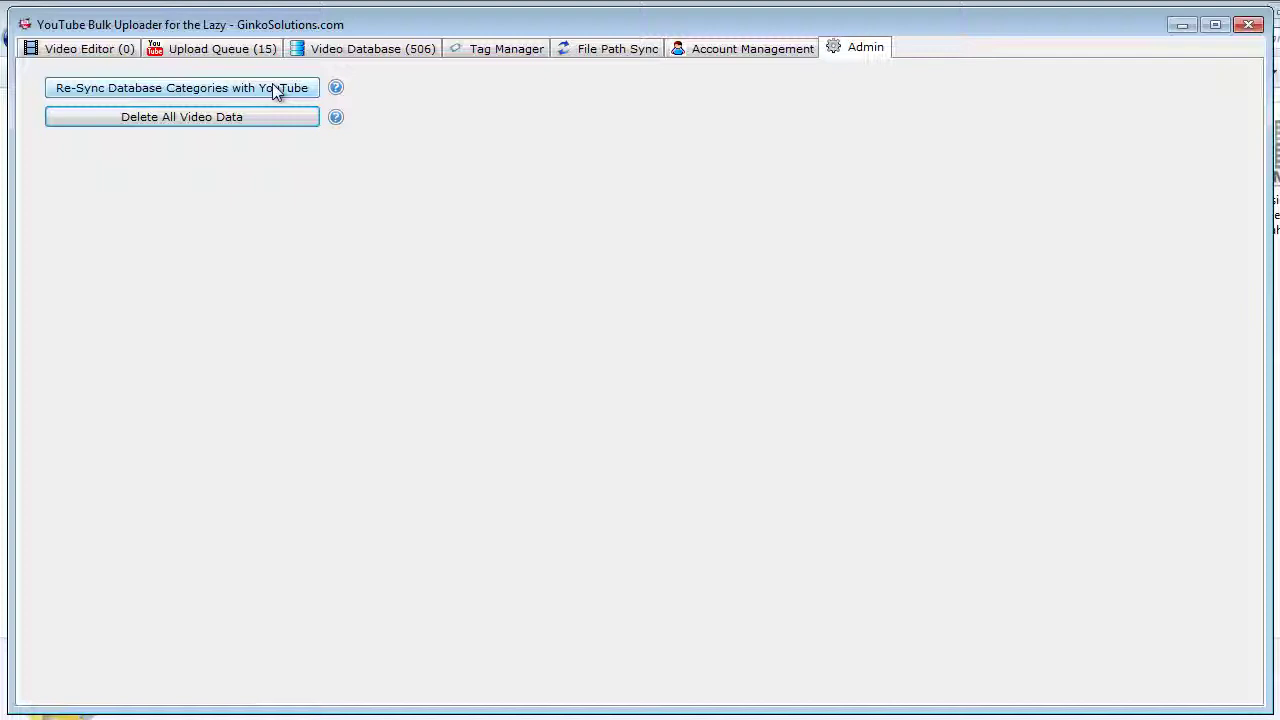
Reopen the Delgadillo's Snow Cap Drive-In Cafe entry in the Video Database and set its category to Autos & Vehicles.
left_click(124, 49)
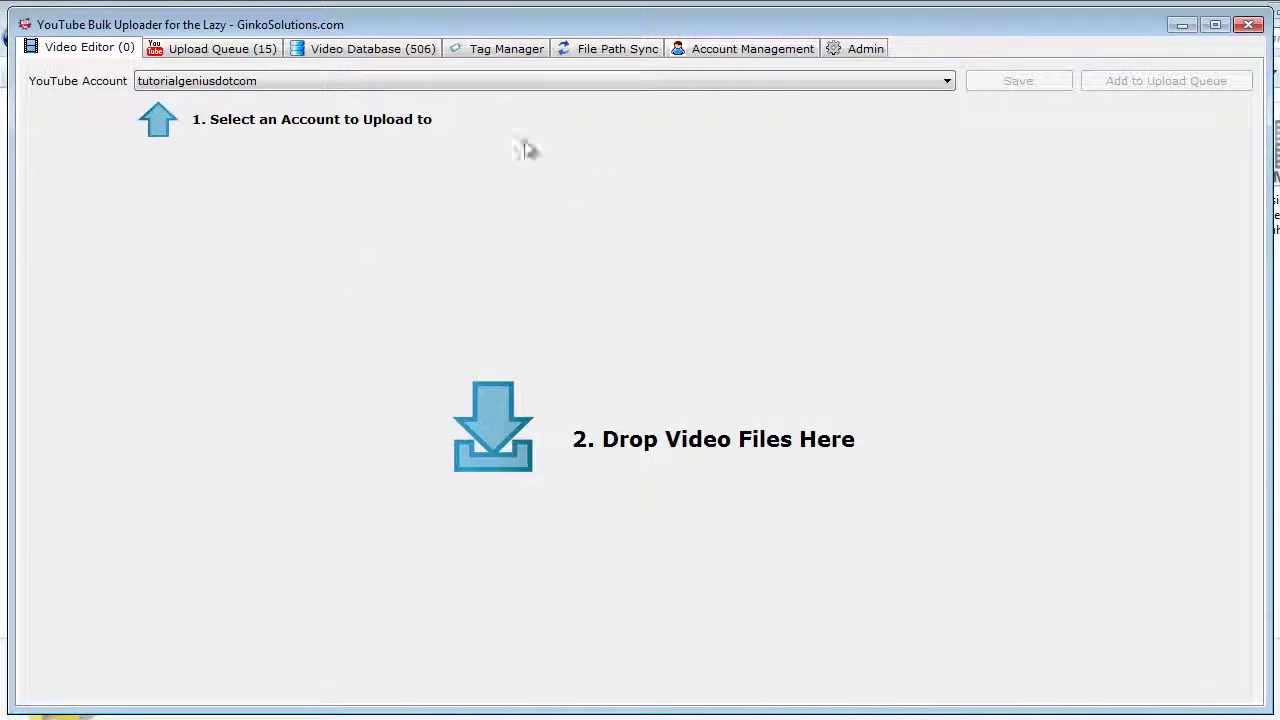
left_click(340, 48)
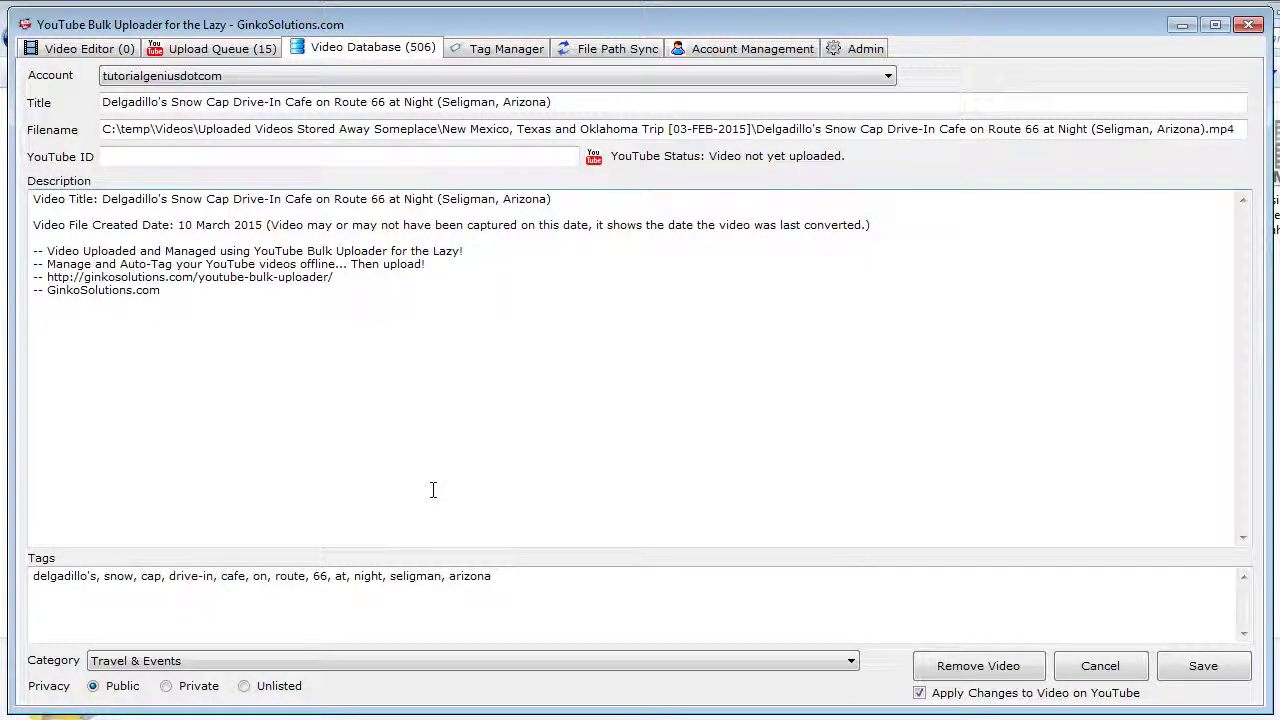
left_click(1101, 665)
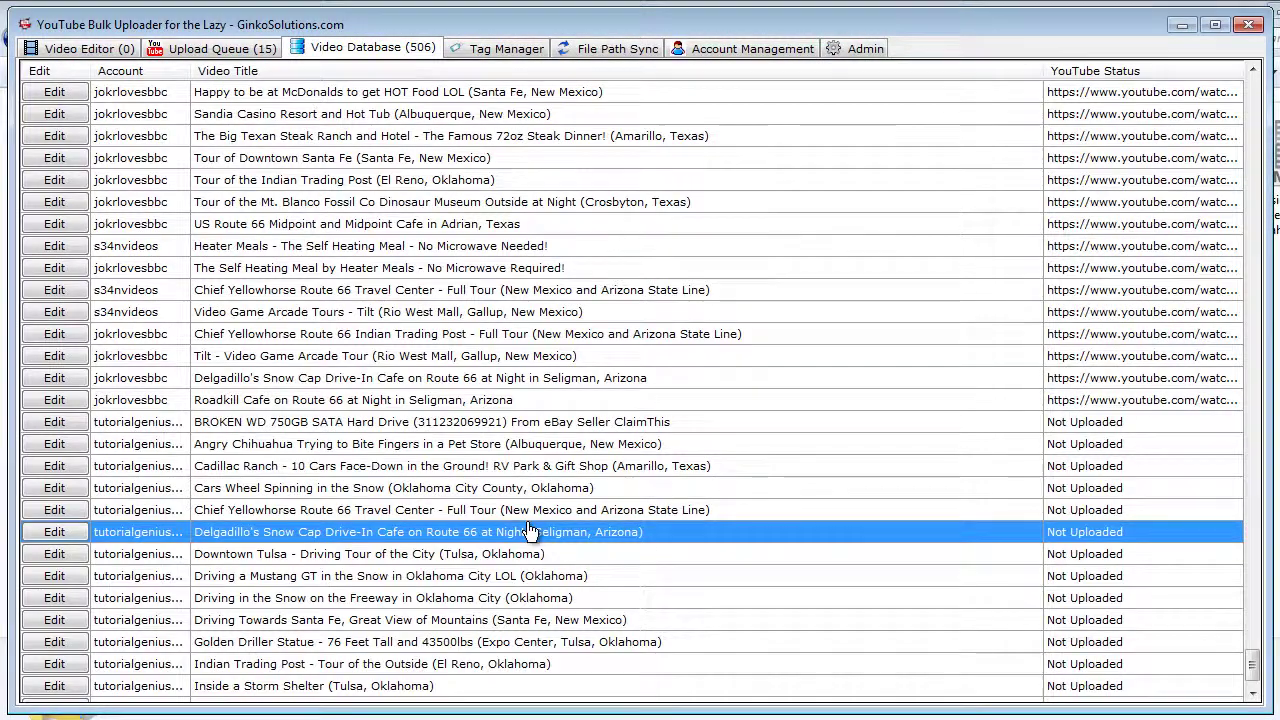
left_click(58, 532)
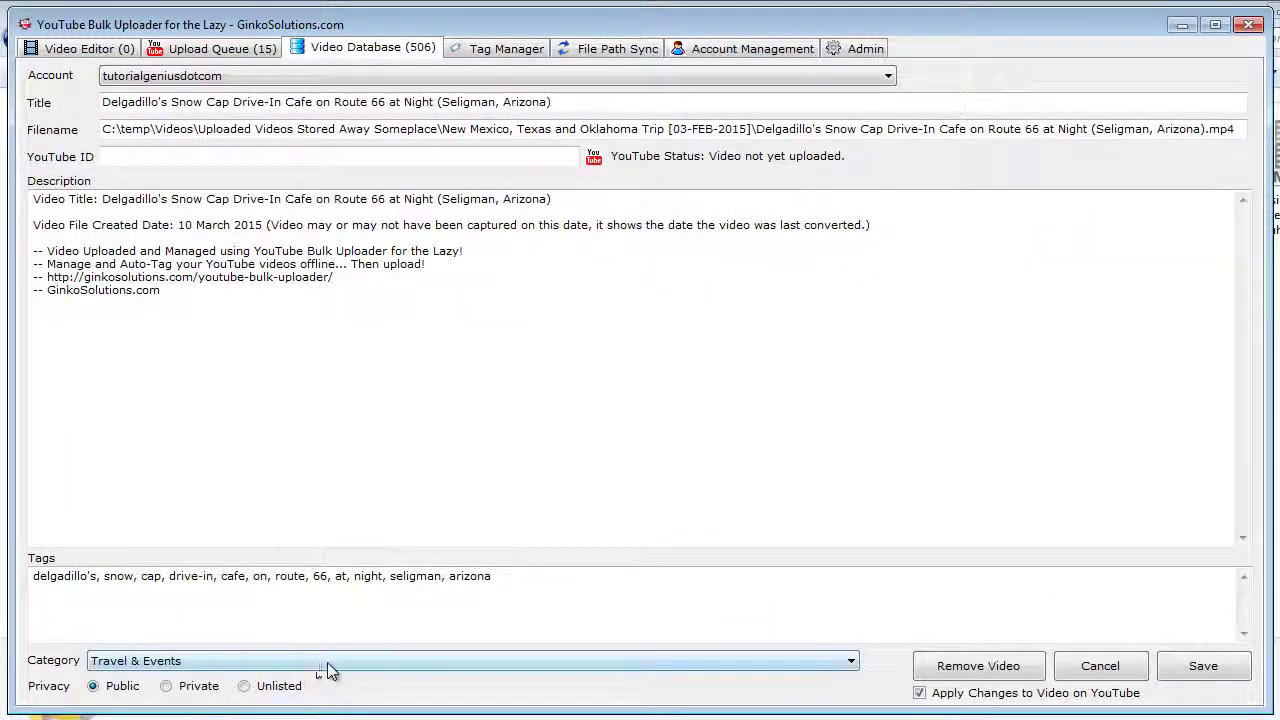
left_click(328, 664)
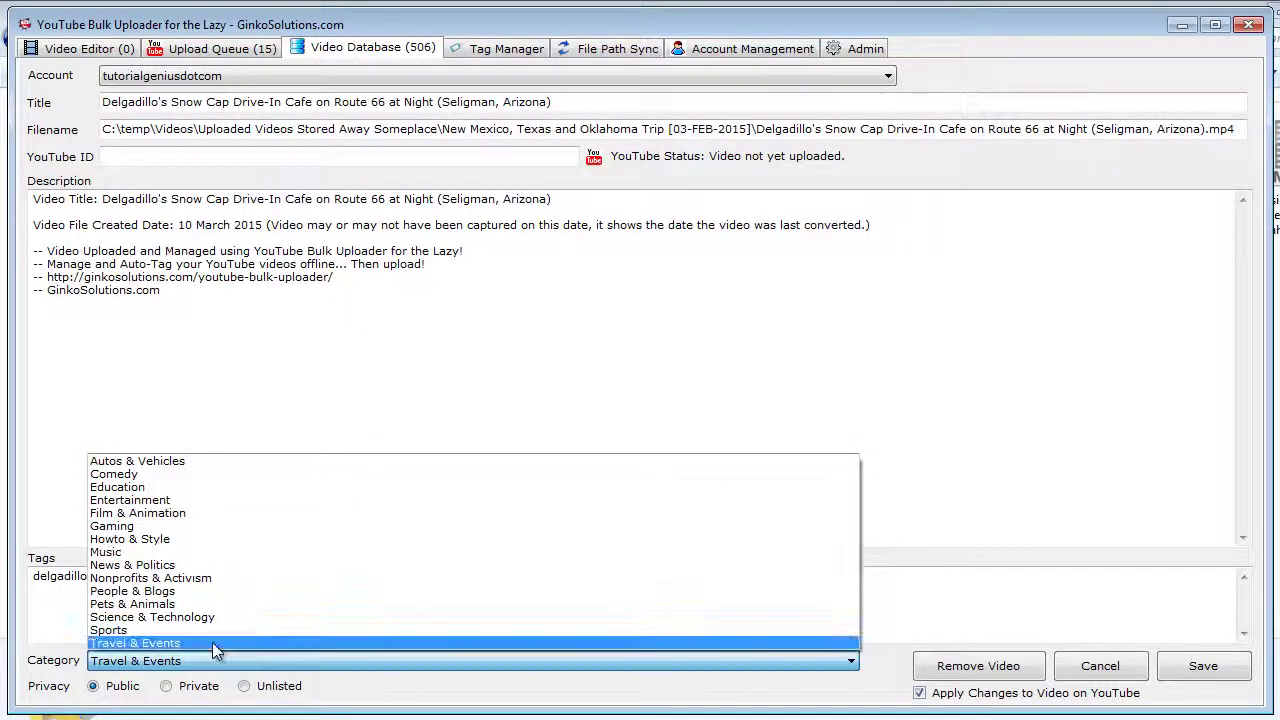
left_click(144, 461)
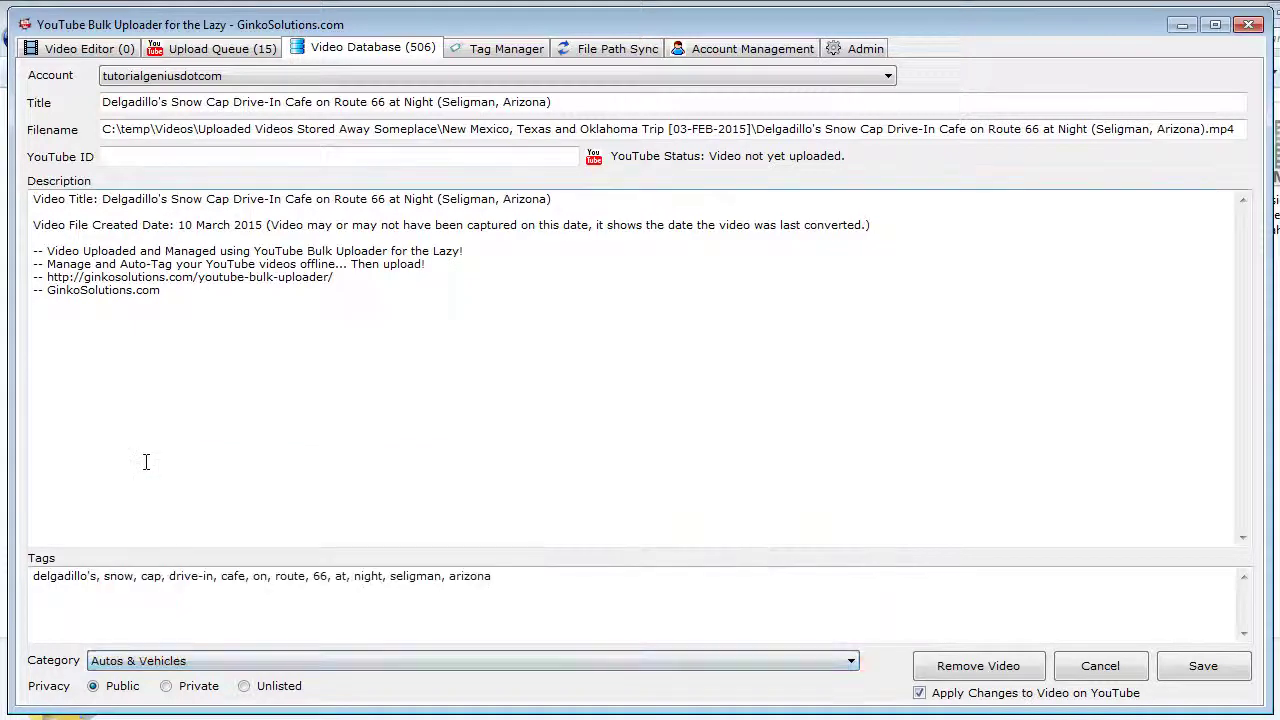
Read the Admin help about re-syncing database categories with YouTube, and close it.
left_click(855, 50)
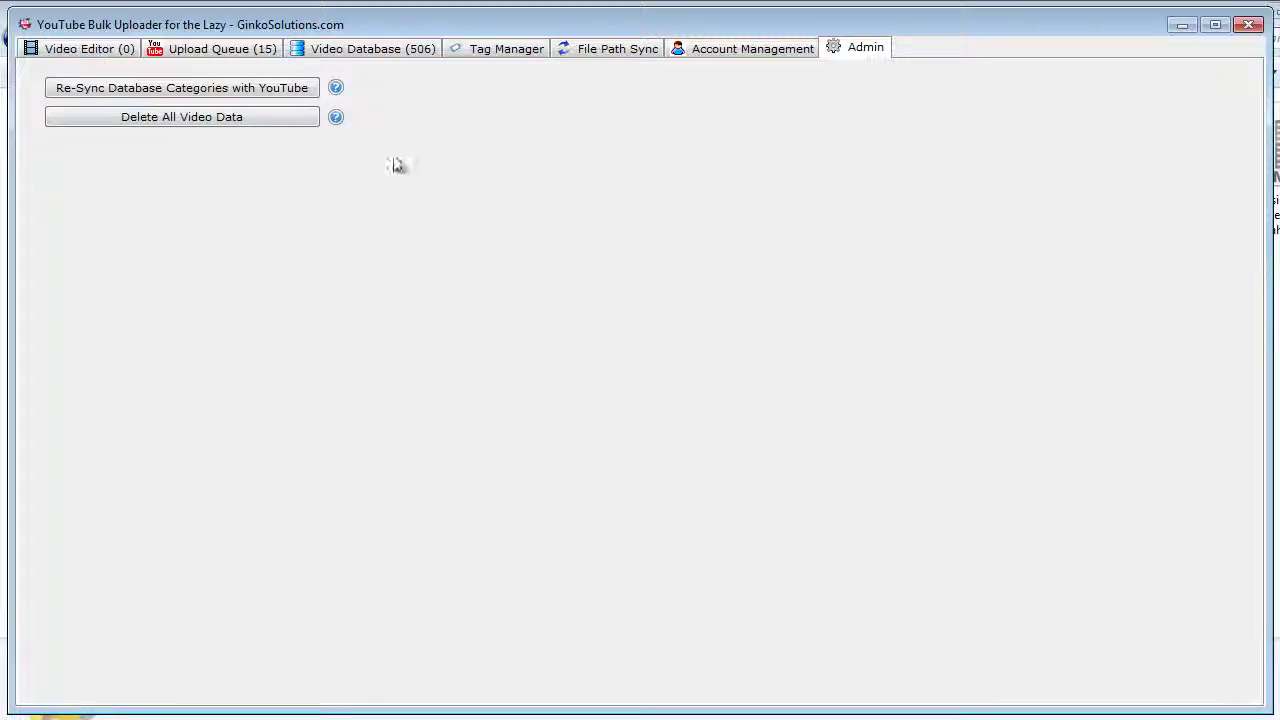
left_click(336, 89)
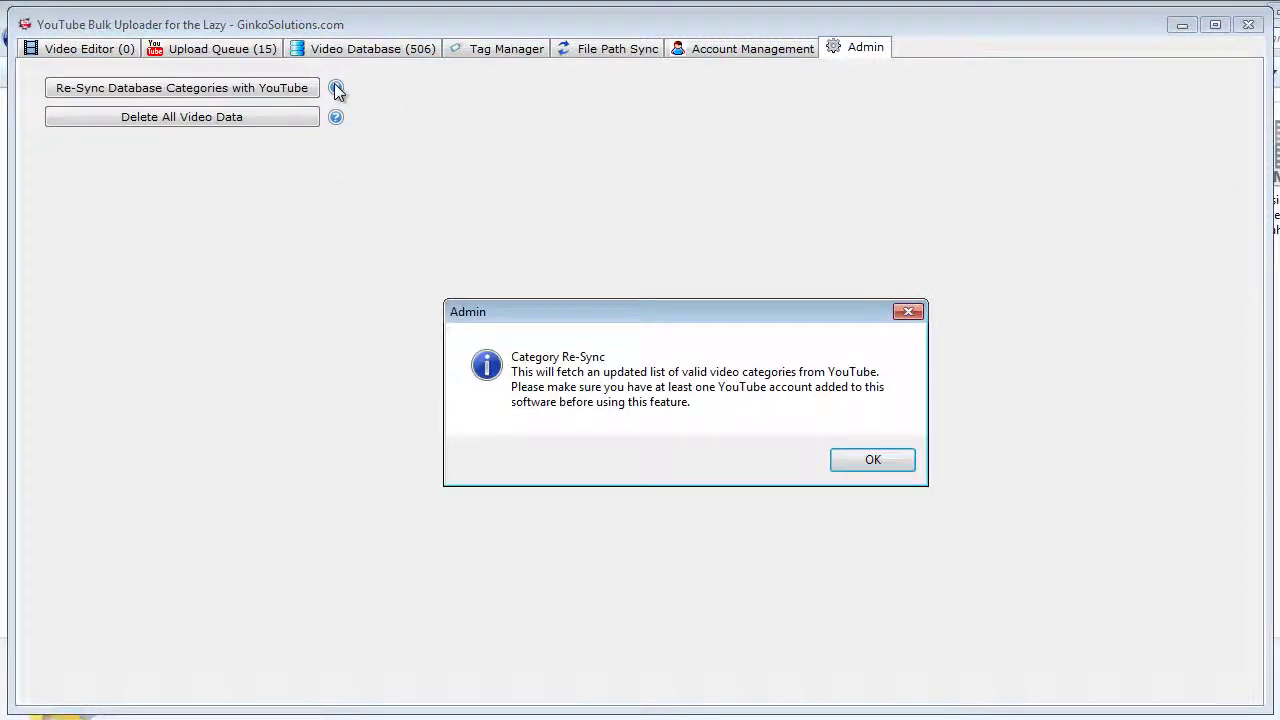
left_click(871, 464)
left_click(510, 49)
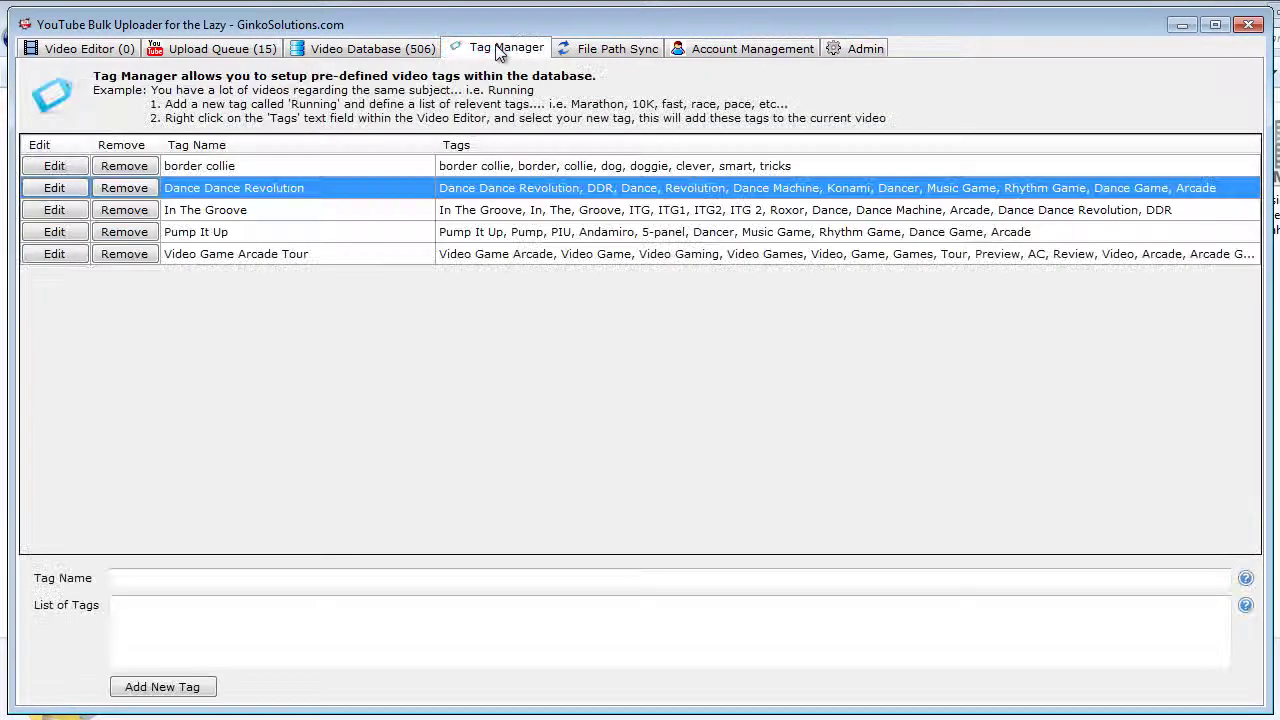
left_click(395, 50)
left_click(232, 48)
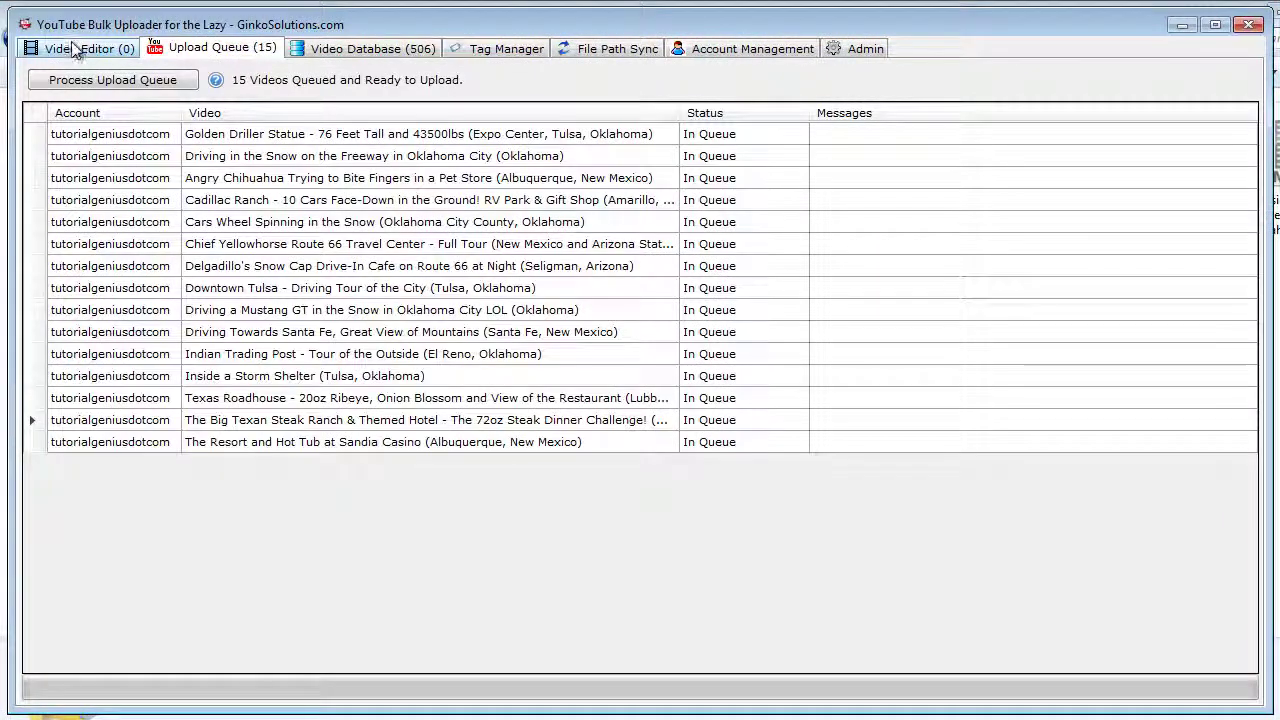
left_click(86, 47)
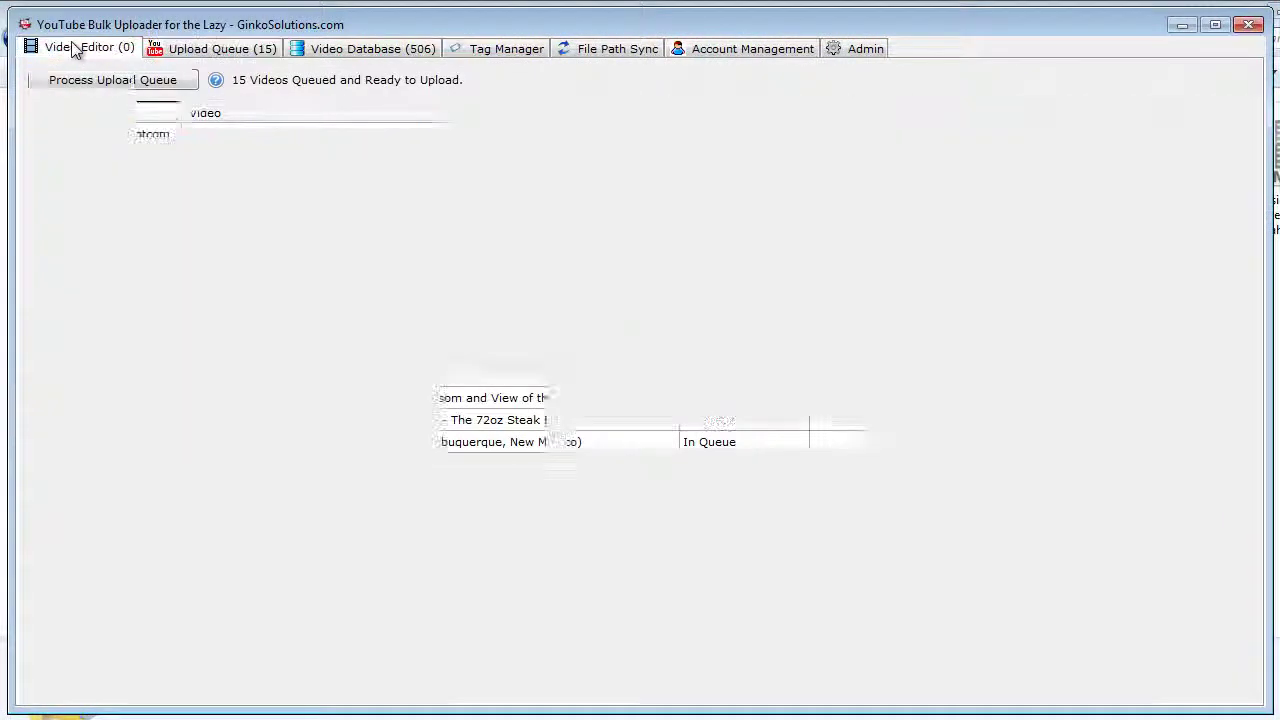
Try to process the upload queue, and close the licence key dialog without entering a key.
left_click(209, 55)
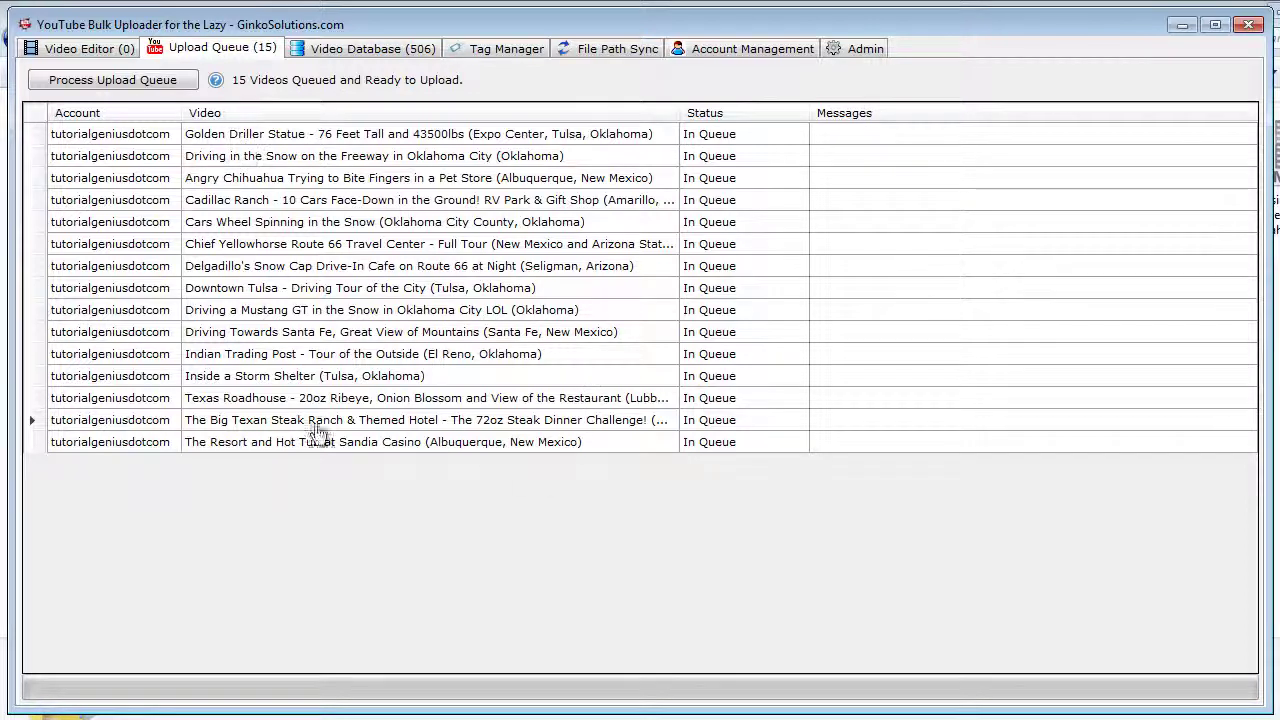
left_click(138, 80)
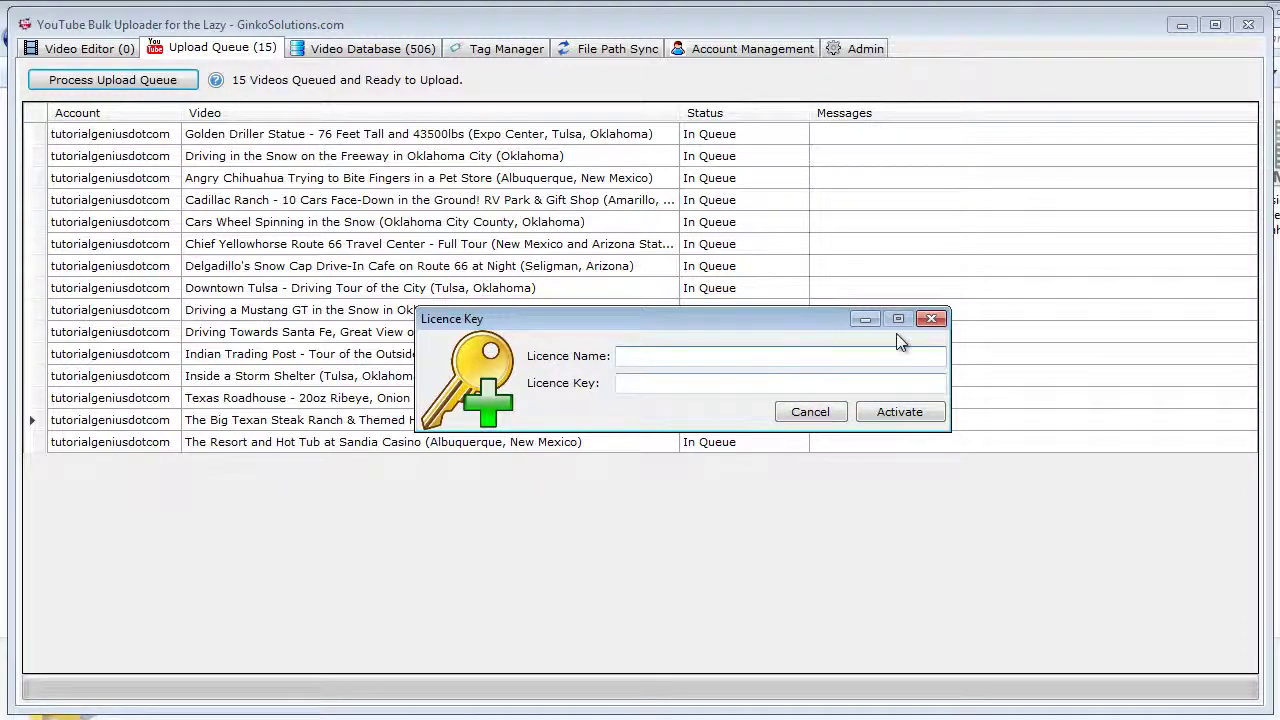
left_click(932, 319)
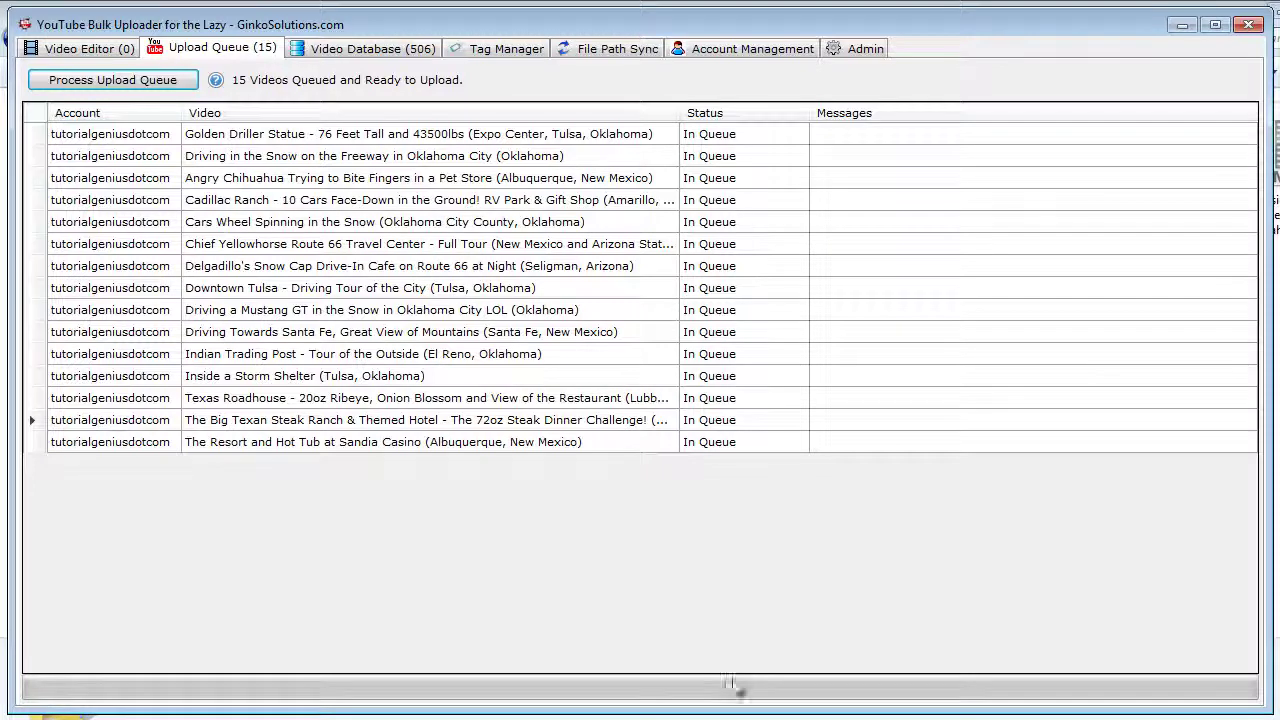
left_click(452, 136)
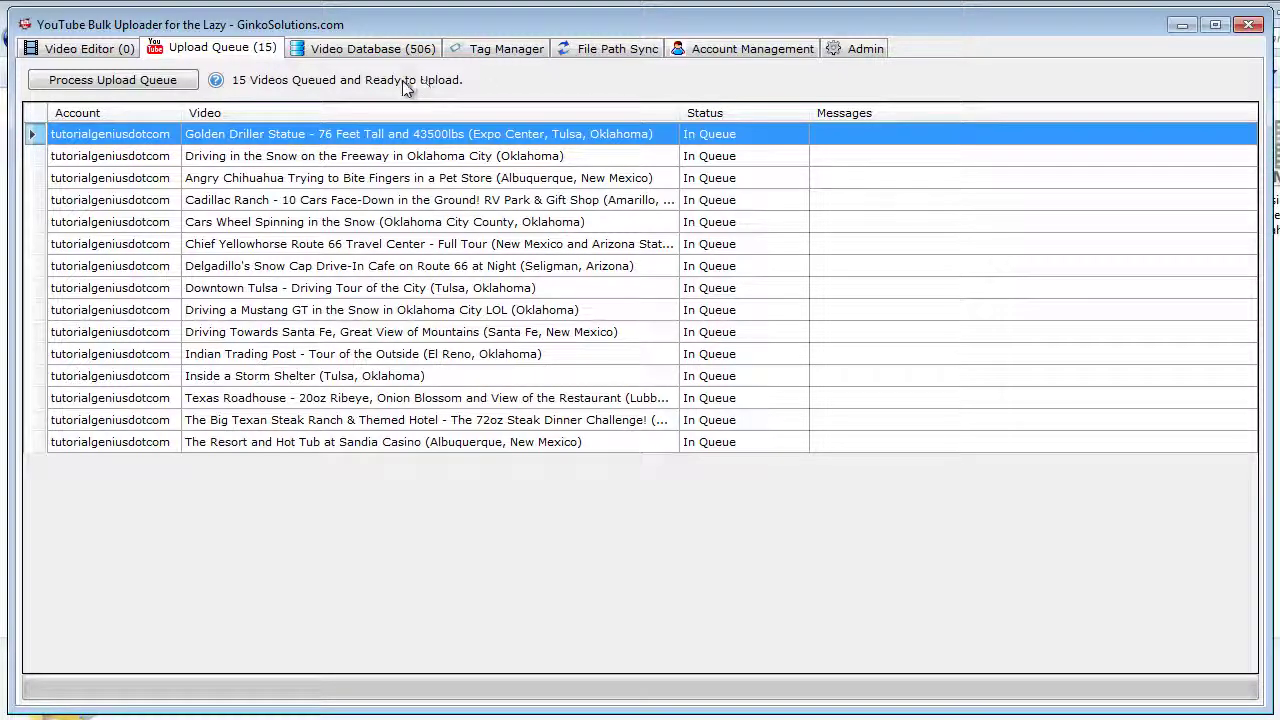
left_click(340, 48)
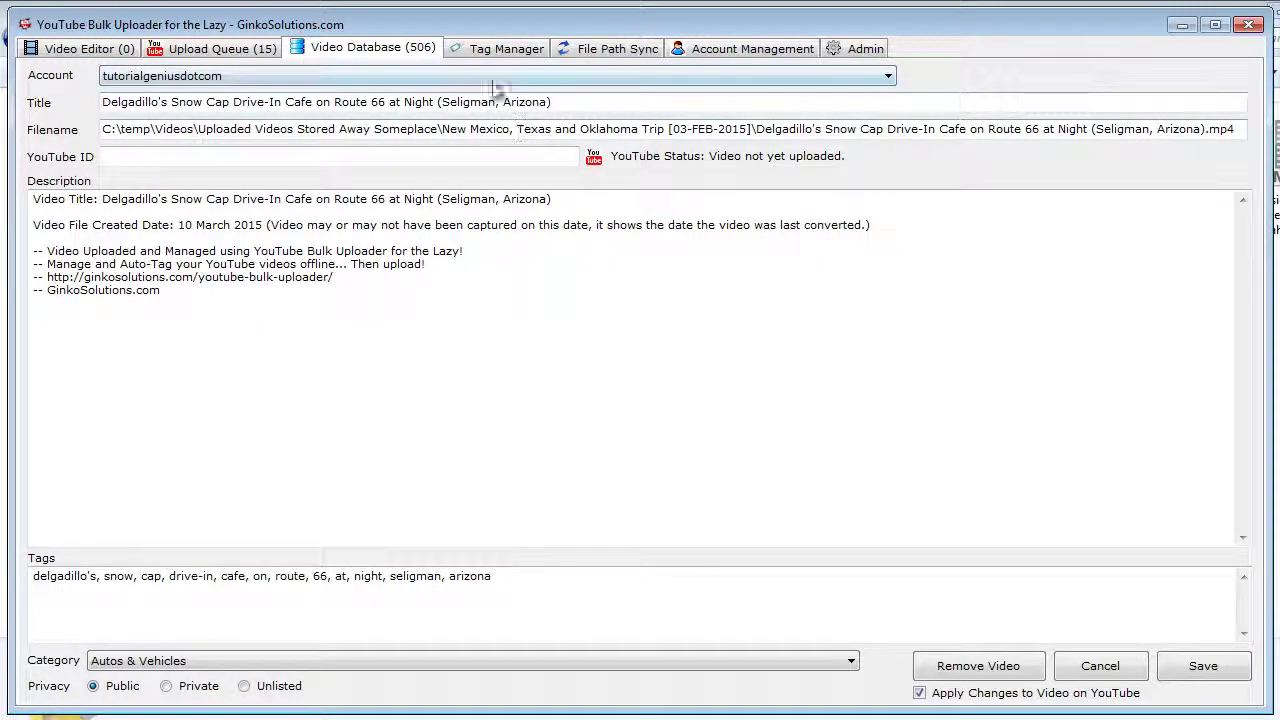
left_click(503, 49)
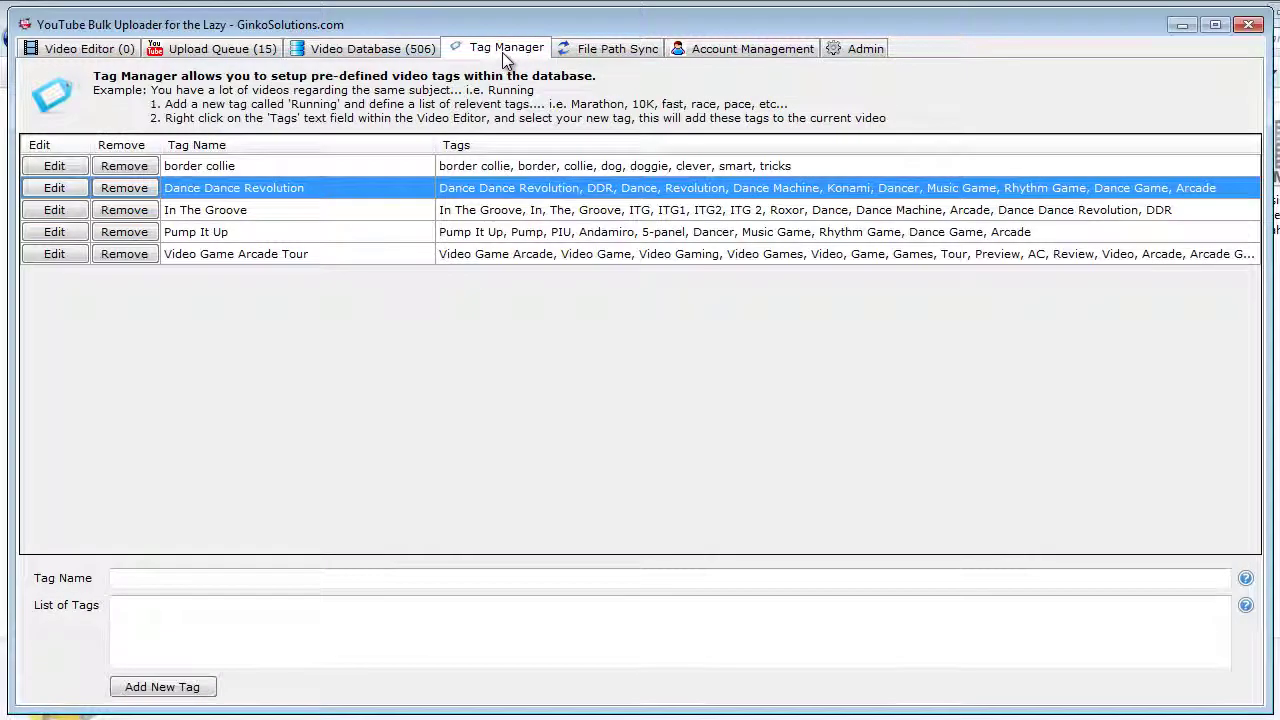
left_click(218, 49)
left_click(88, 48)
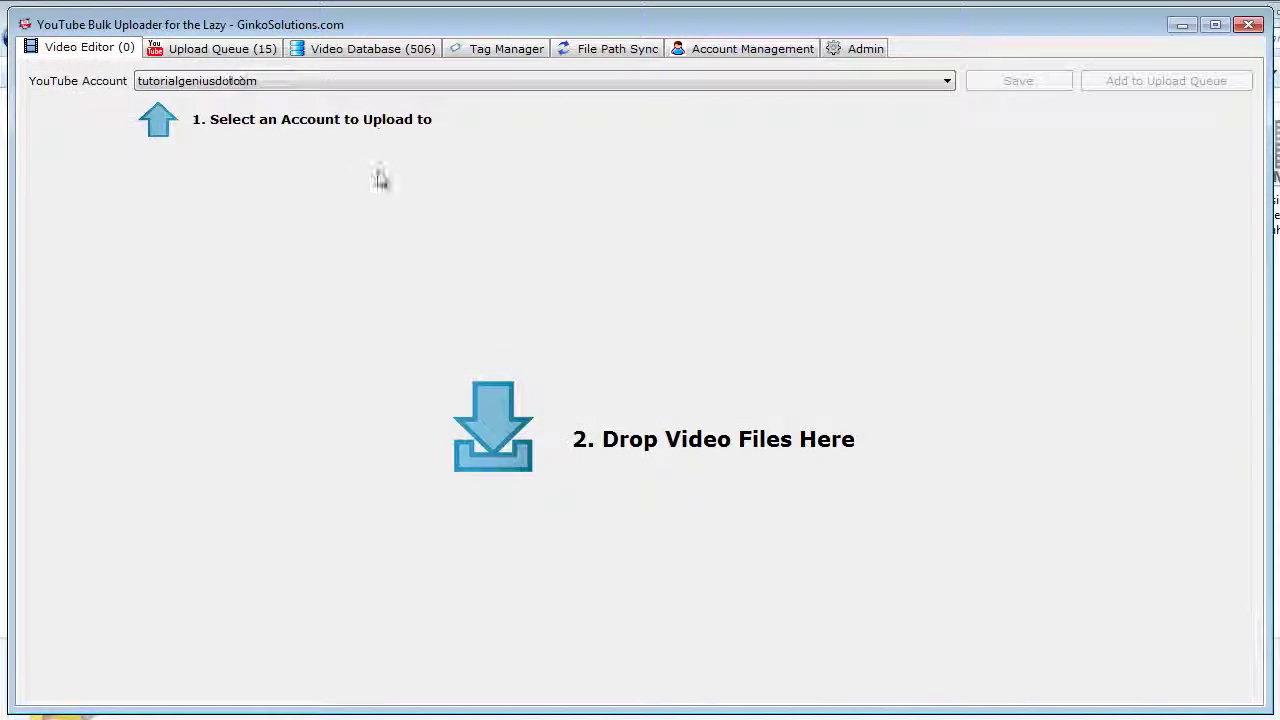